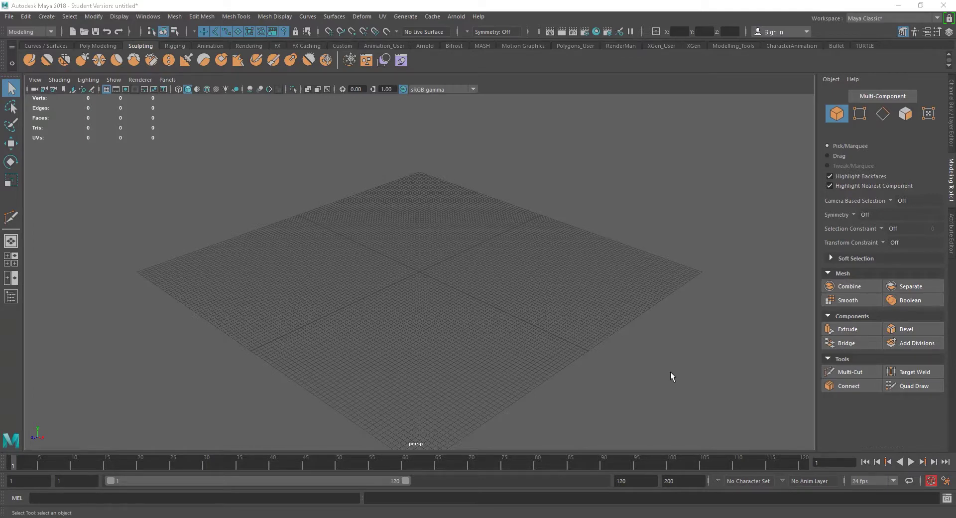
left_click_drag(502, 307, 499, 308, "alt")
middle_click_drag(492, 299, 522, 280, "alt")
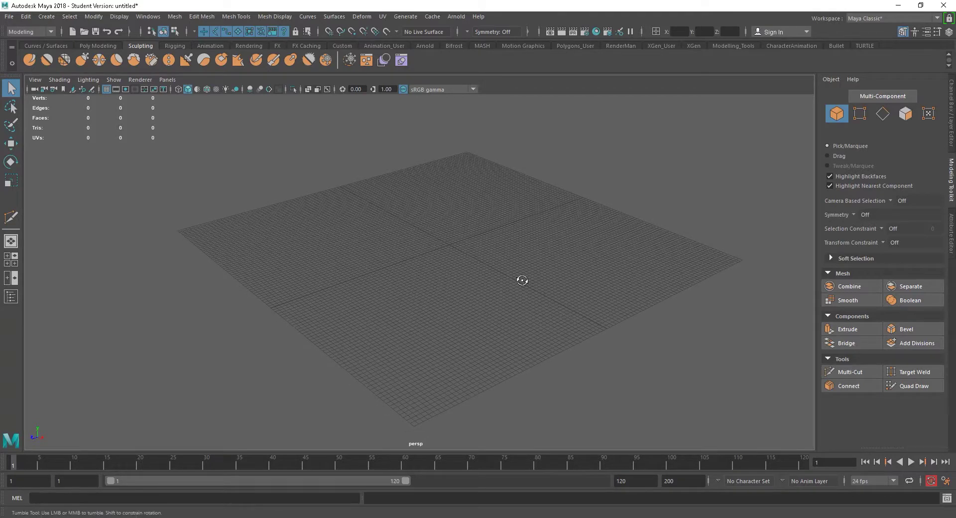
left_click_drag(522, 280, 520, 283, "alt")
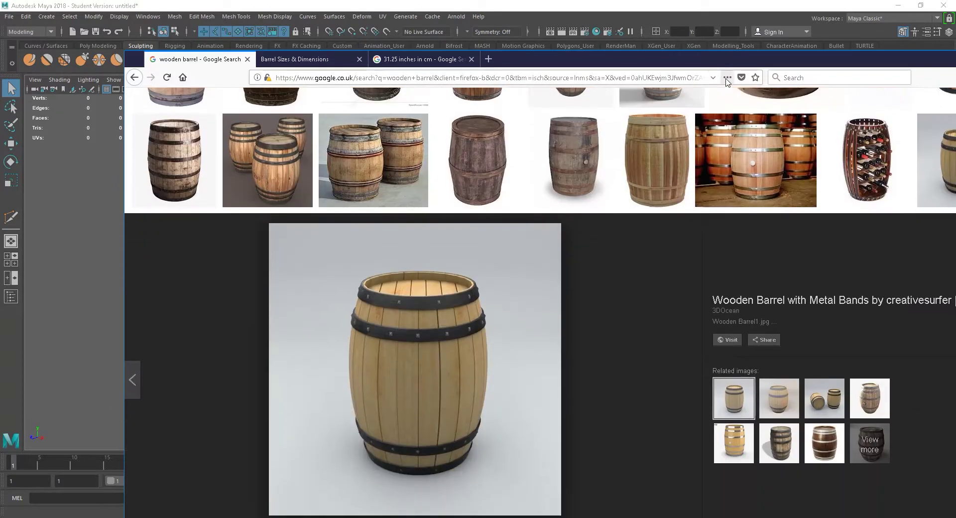
- Switch to the web browser and look through the wooden barrel image results for shape and metal band references
left_click_drag(737, 56, 737, 66)
left_click(857, 60)
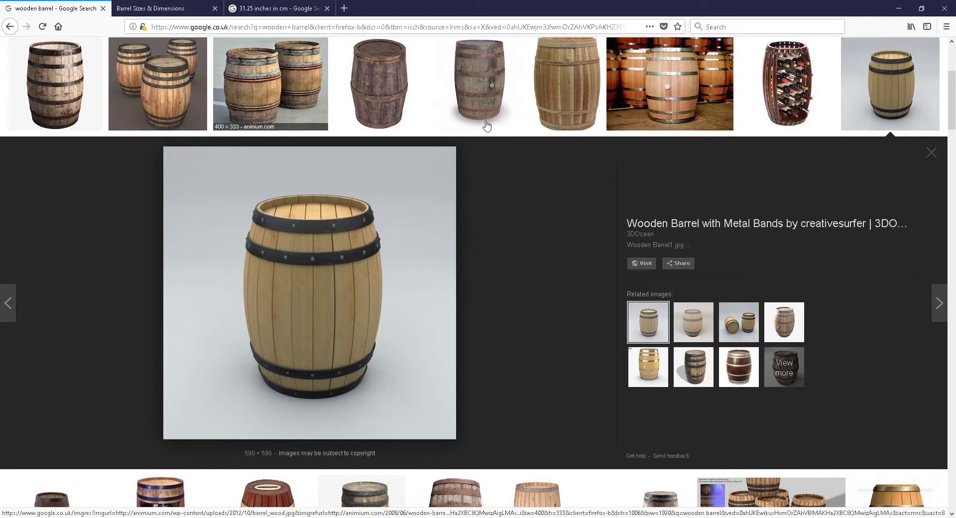
scroll(952, 89, "up", 4)
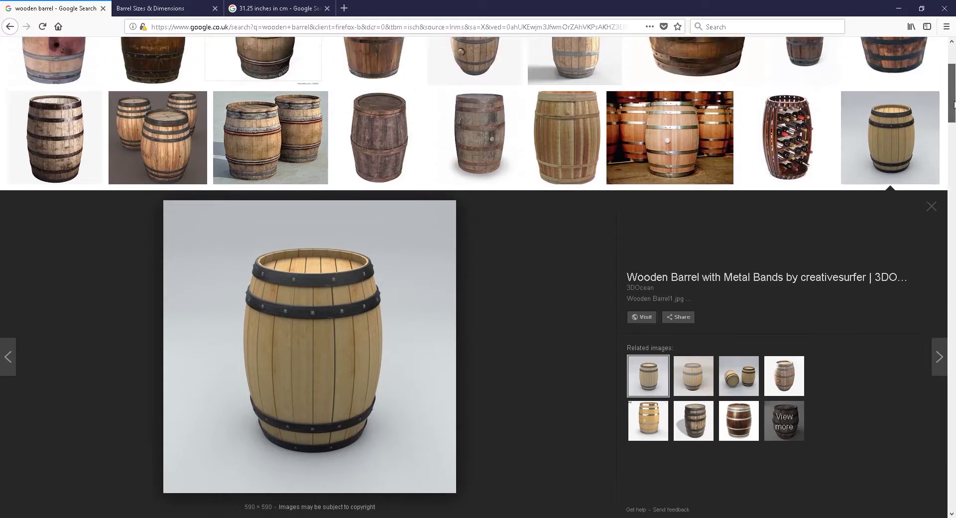
scroll(952, 89, "down", 1)
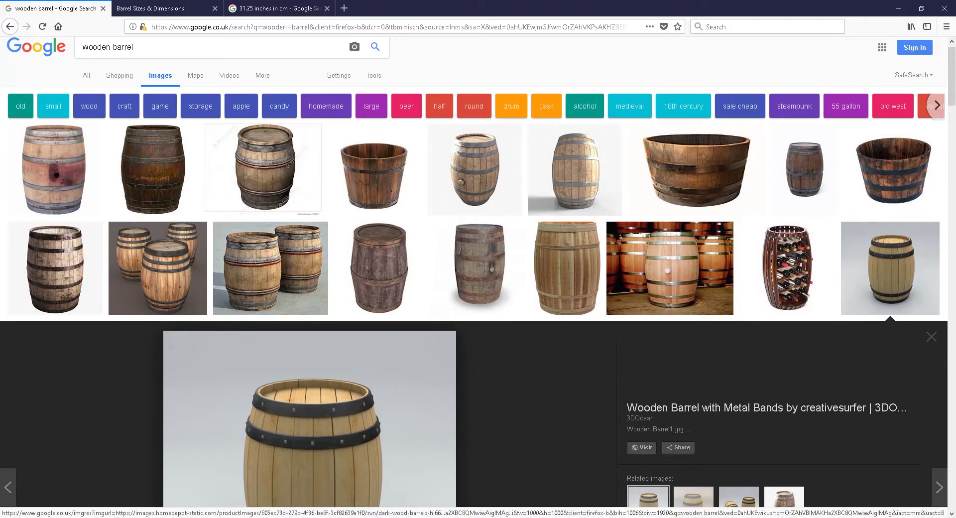
scroll(952, 103, "down", 2)
left_click_drag(954, 104, 955, 157)
scroll(952, 103, "down", 5)
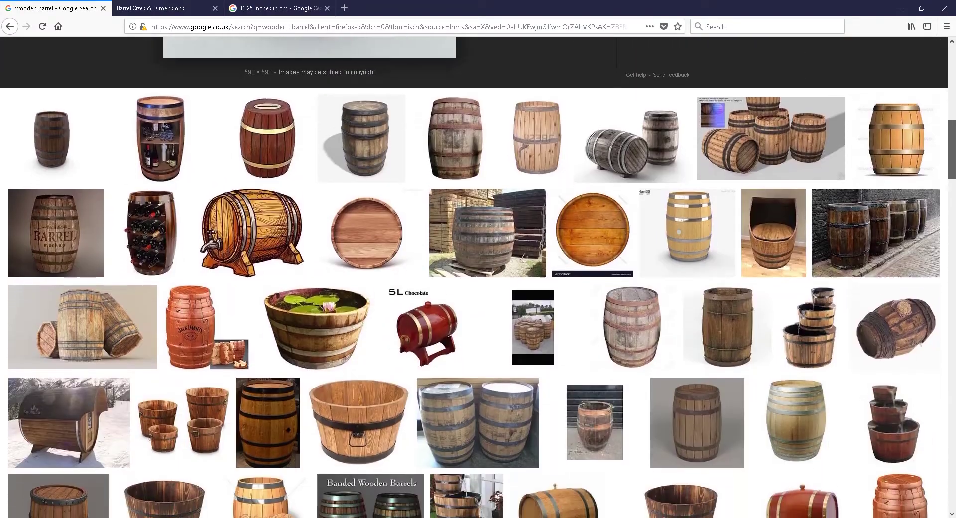
scroll(478, 277, "down", 2)
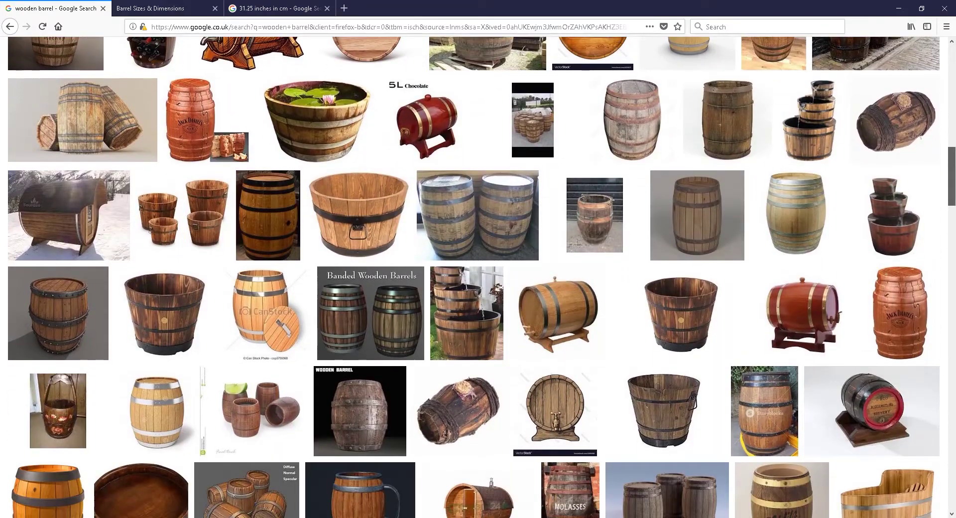
scroll(478, 277, "down", 3)
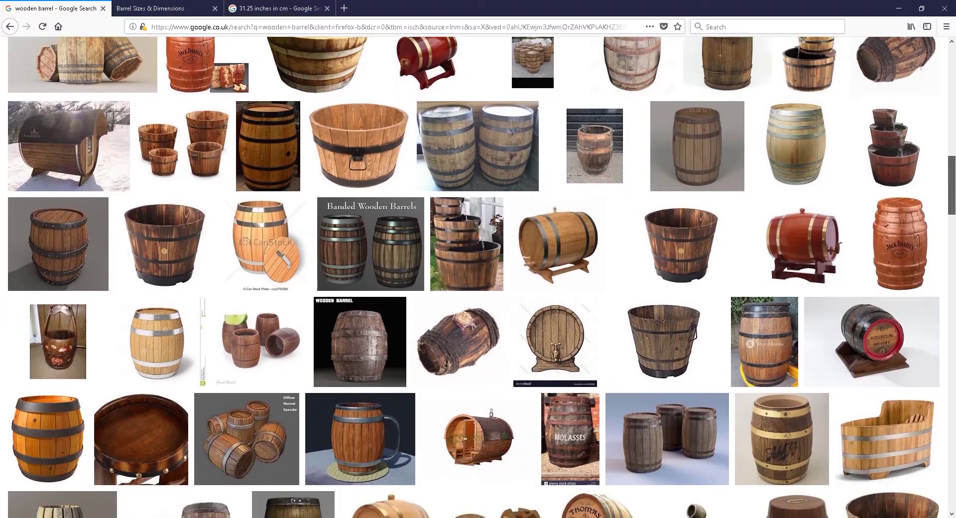
scroll(478, 276, "down", 3)
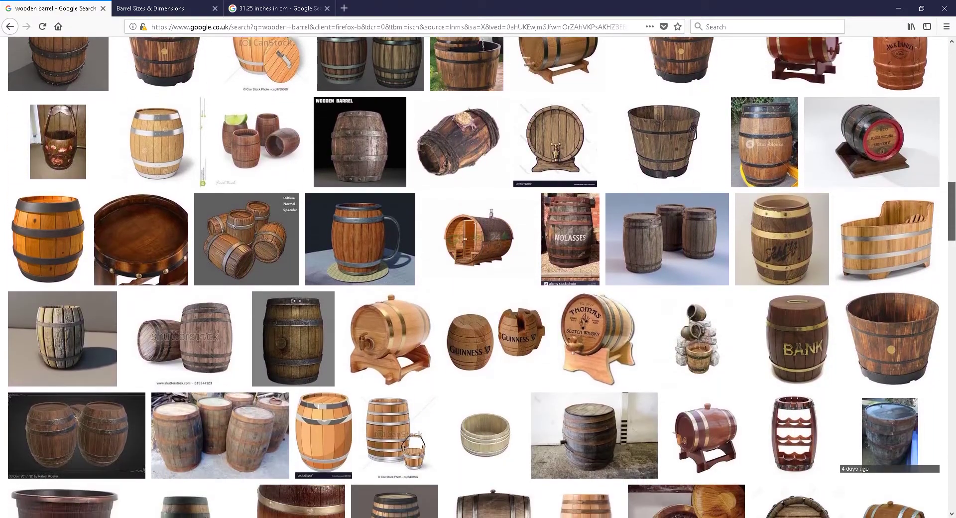
scroll(478, 277, "up", 10)
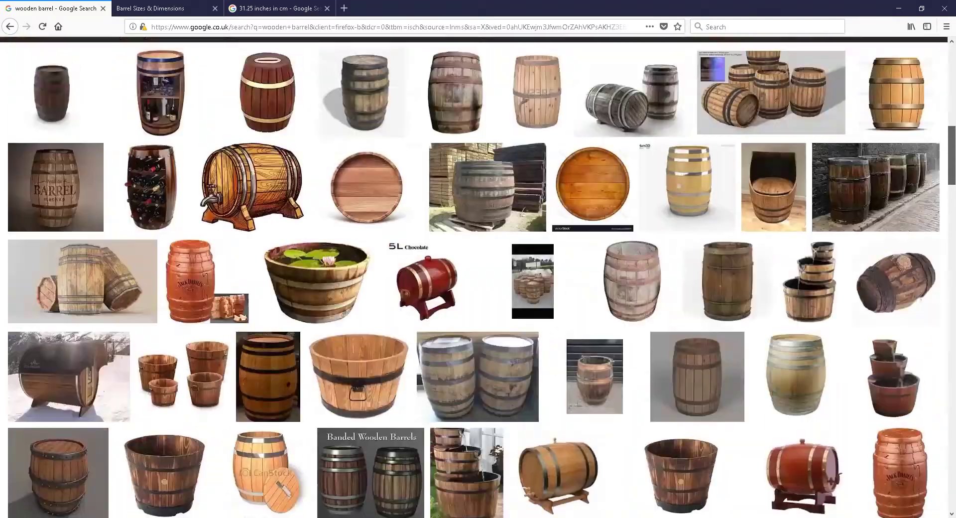
left_click(891, 279)
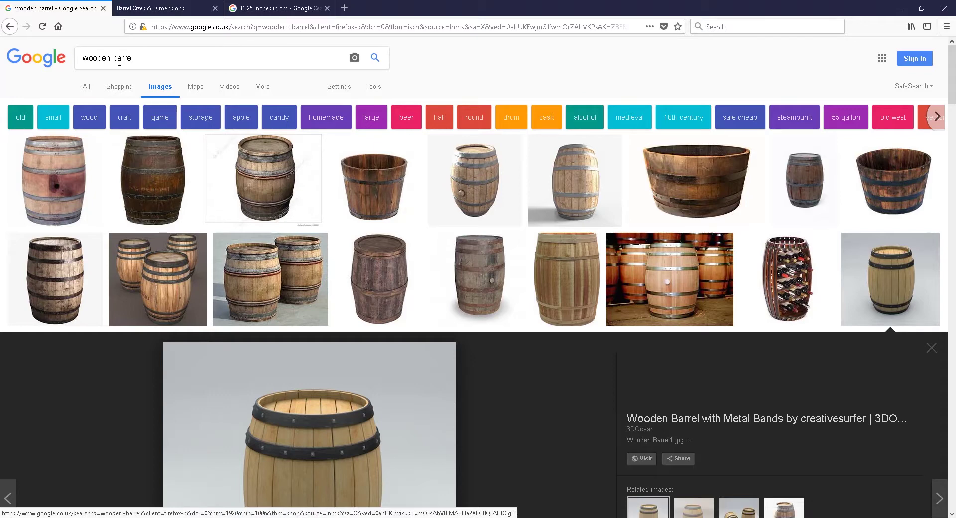
- Check the barrel dimensions table on the Barrel Sizes & Dimensions page and the conversion of its inch values to centimetres
left_click(139, 9)
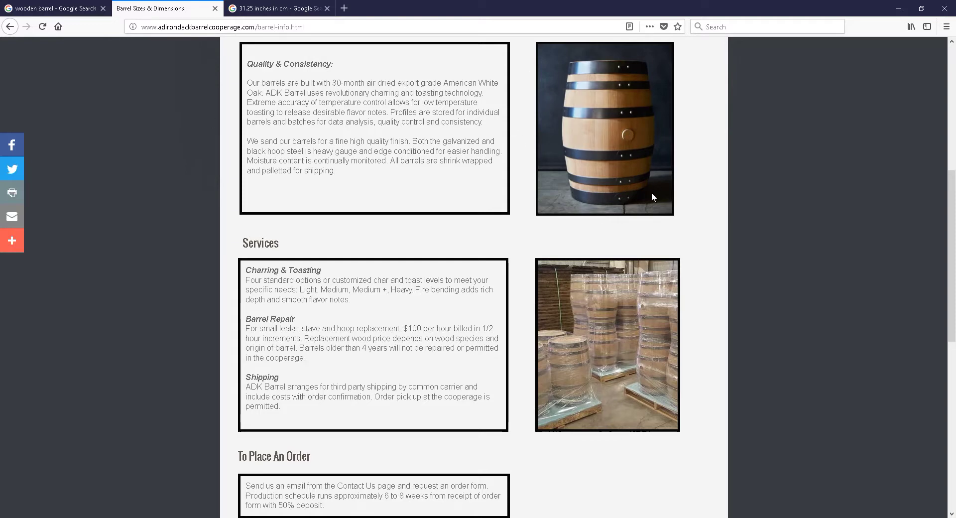
scroll(677, 218, "up", 3)
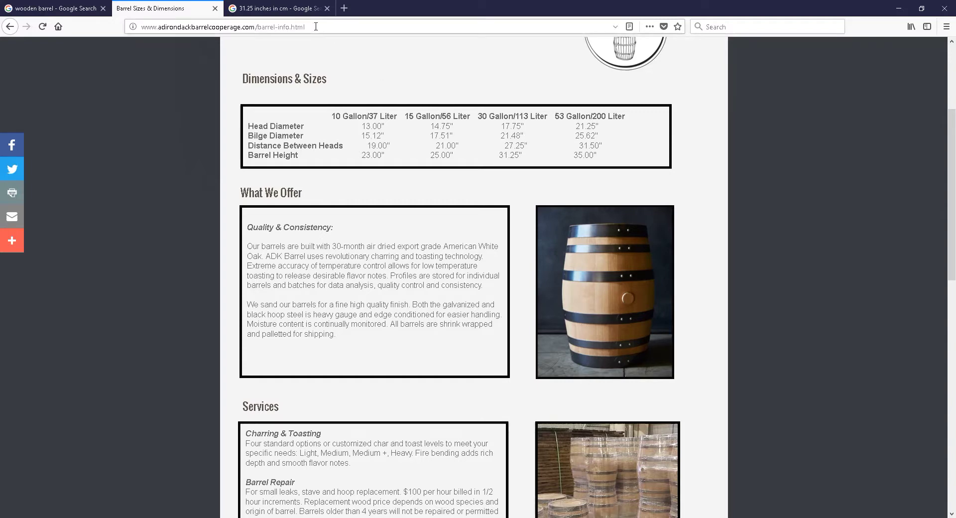
left_click(276, 9)
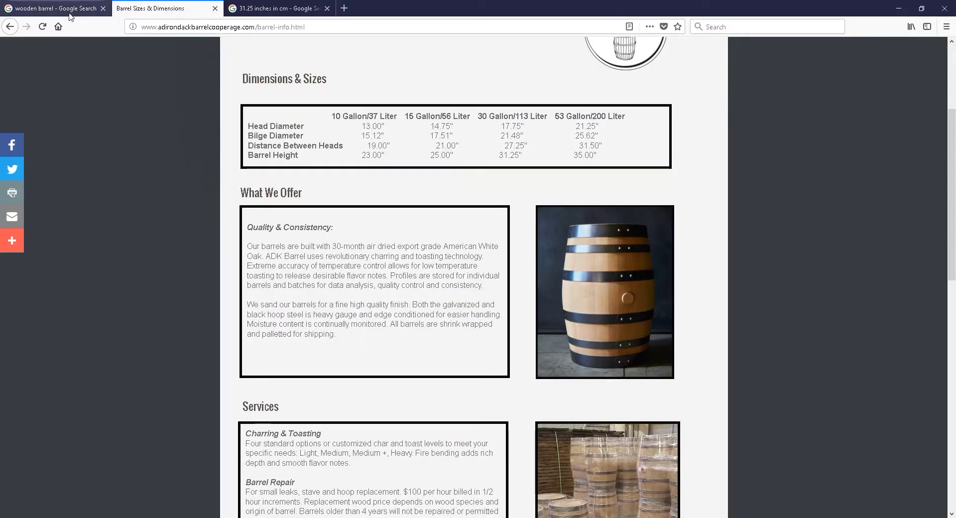
left_click(181, 9)
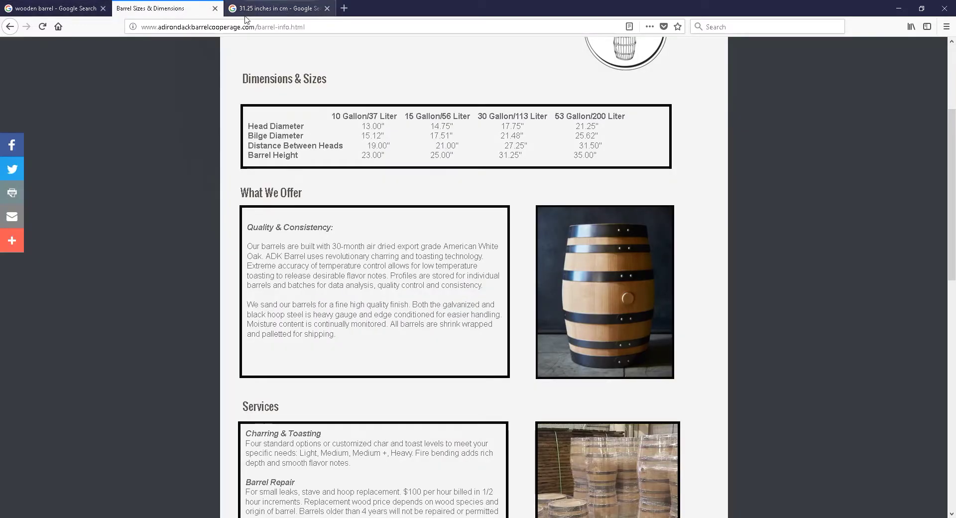
left_click(281, 9)
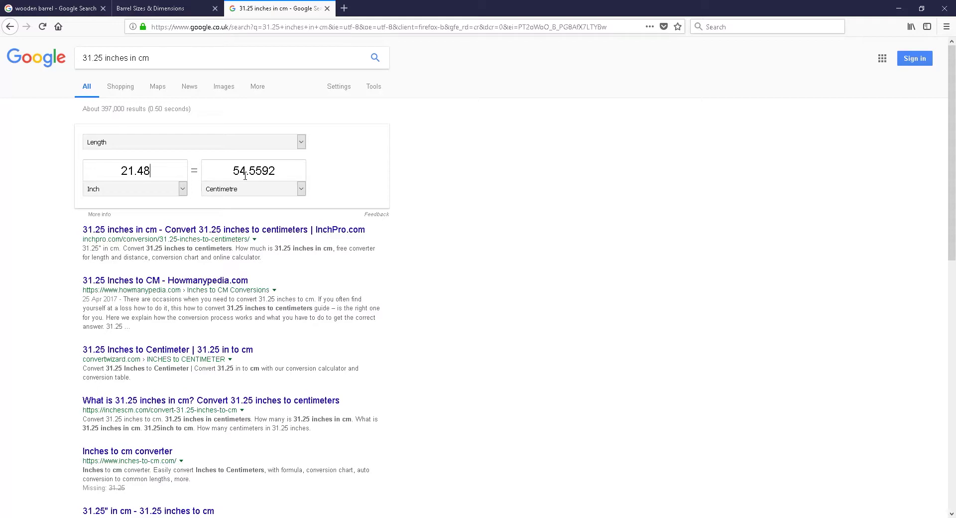
left_click(155, 9)
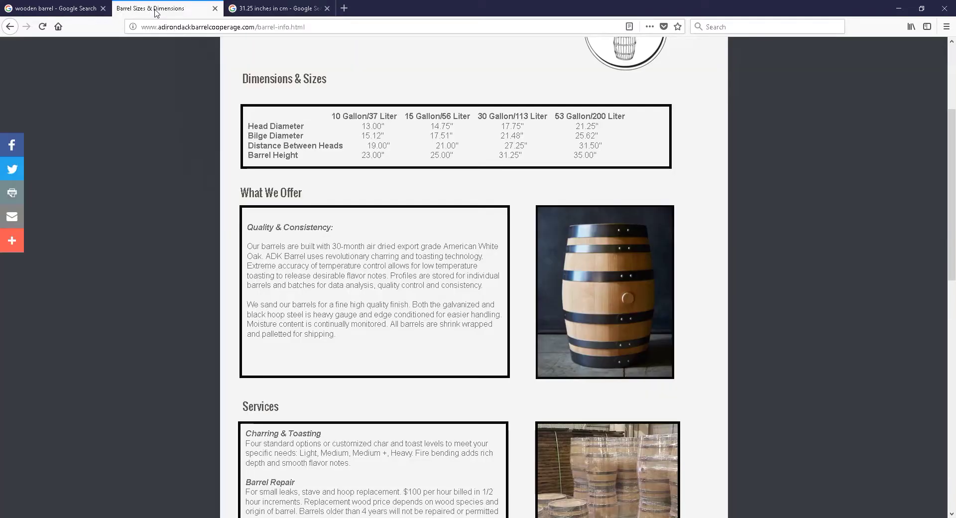
left_click(68, 15)
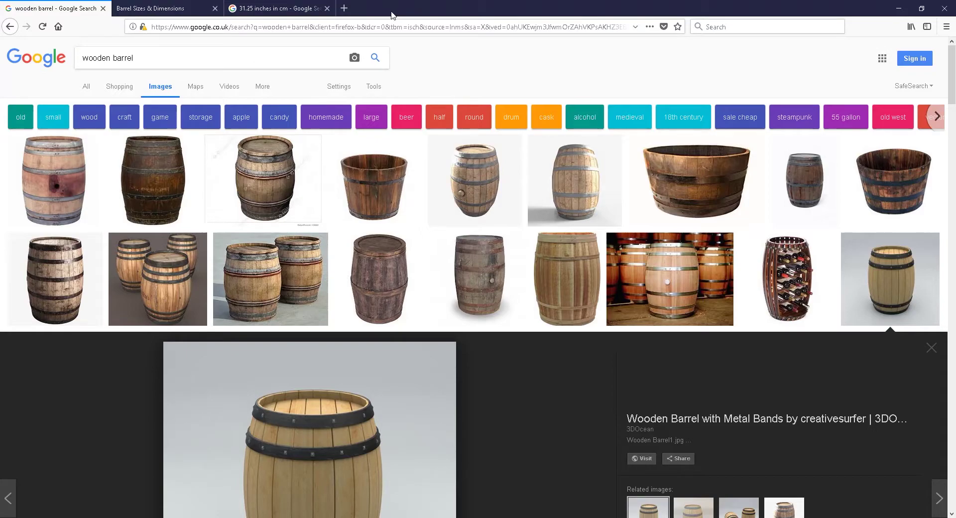
- Return to Maya, switch the workspace to Modeling - Standard, and hide the Outliner
left_click_drag(509, 27, 955, 50)
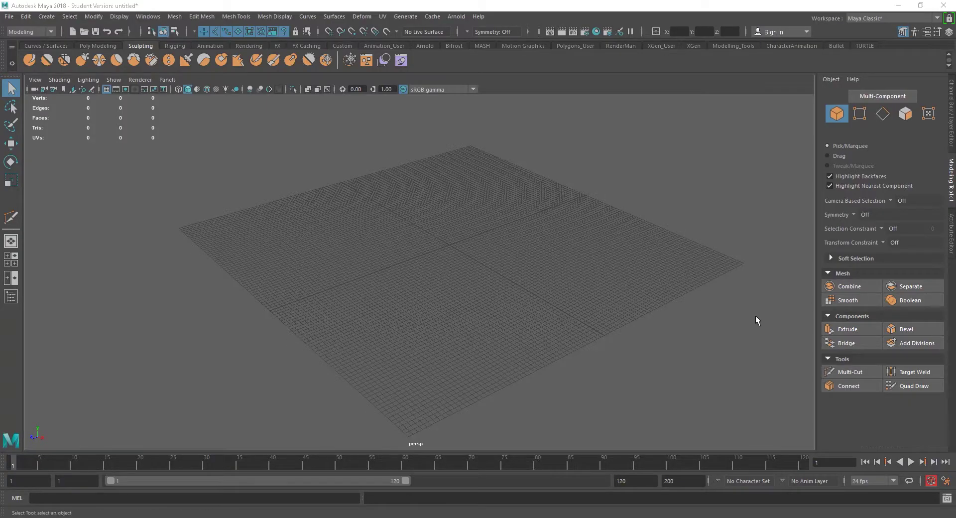
left_click_drag(482, 285, 485, 286, "alt")
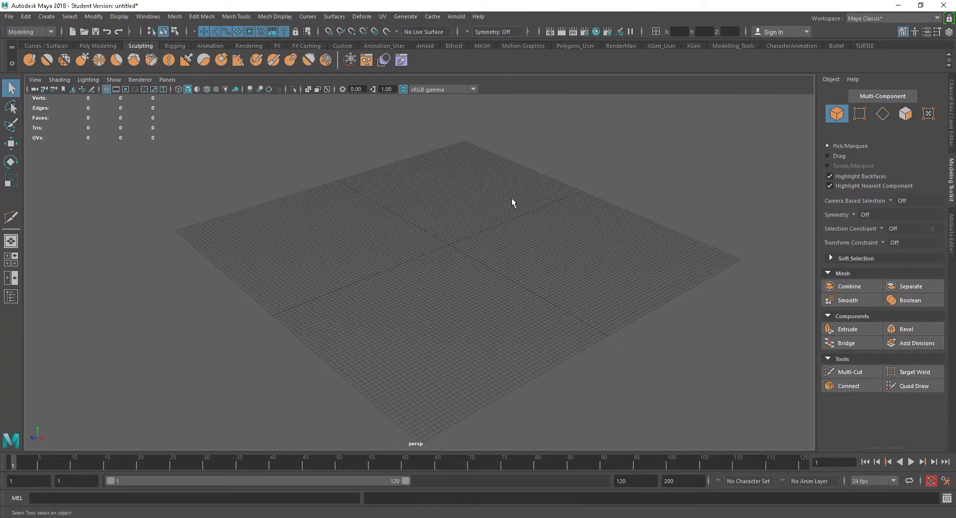
middle_click_drag(509, 196, 491, 181, "alt")
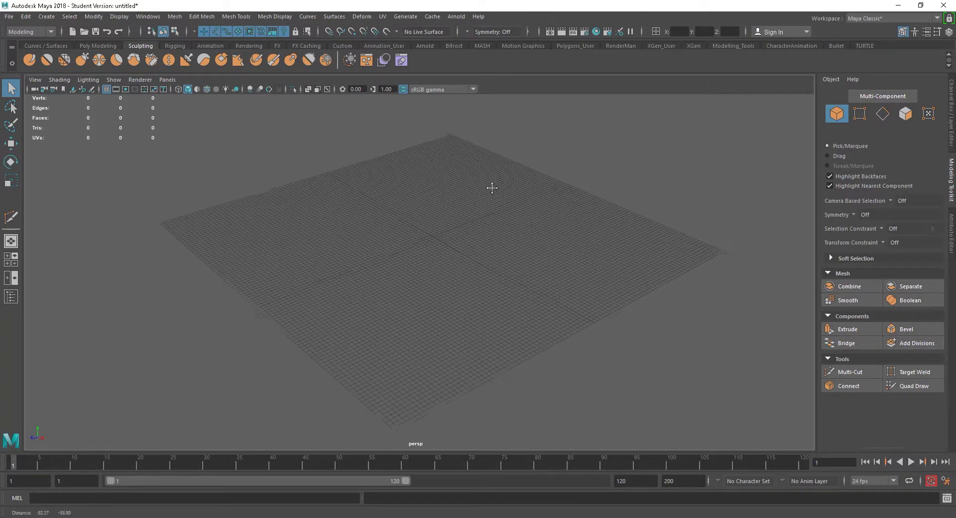
left_click(884, 18)
left_click(883, 35)
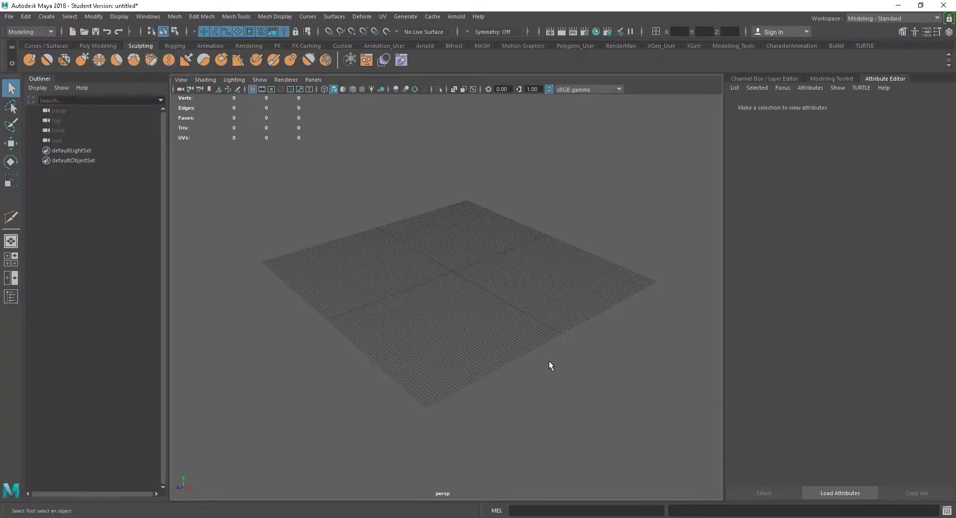
left_click(11, 297)
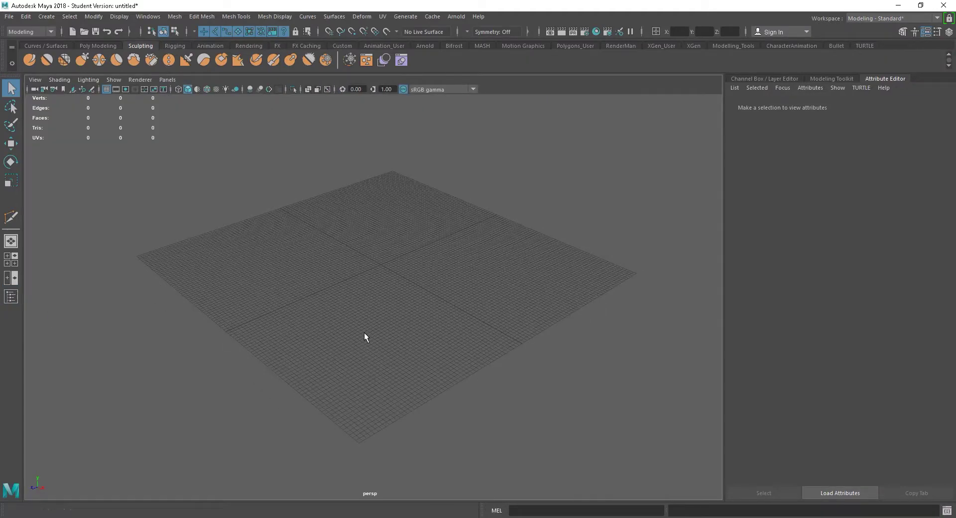
scroll(381, 343, "up", 1)
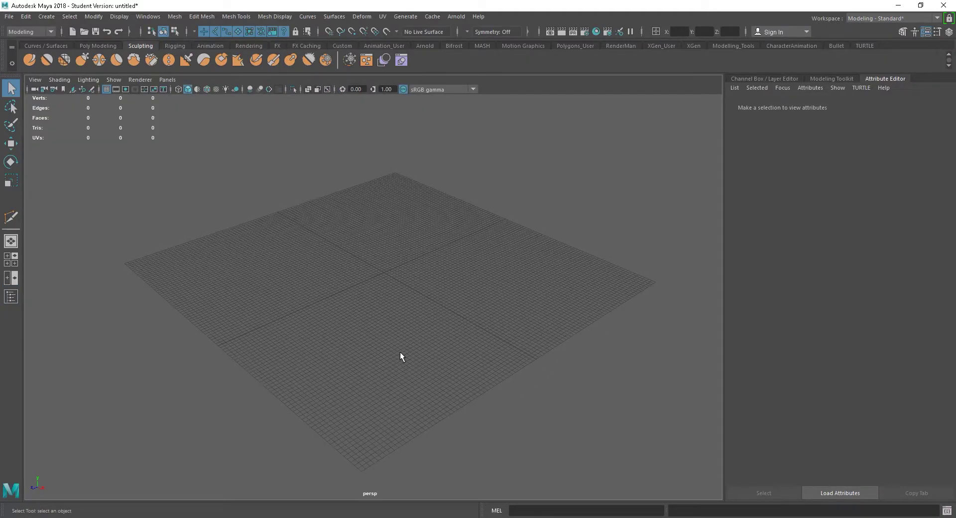
key("ctrl+a")
key("ctrl+a")
left_click_drag(724, 228, 724, 227)
left_click_drag(847, 239, 840, 240)
left_click_drag(438, 261, 442, 260, "alt")
middle_click_drag(428, 254, 431, 247, "alt")
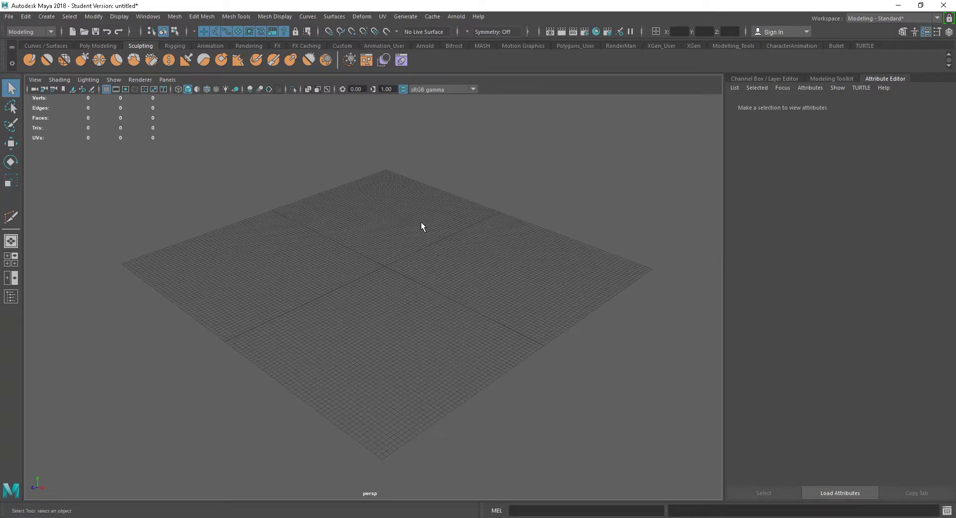
- Create a polygon cylinder primitive at the centre of the grid
left_click(46, 16)
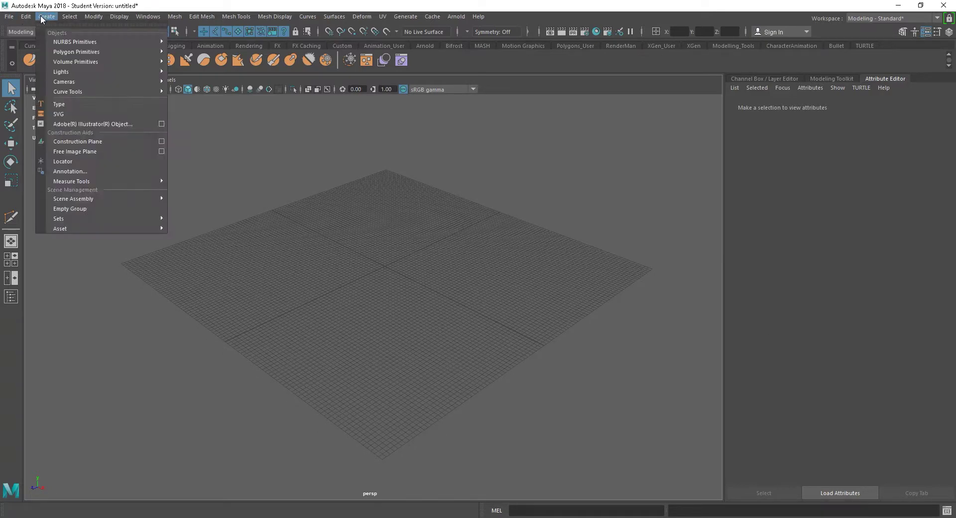
mouse_move(98, 52)
left_click(197, 80)
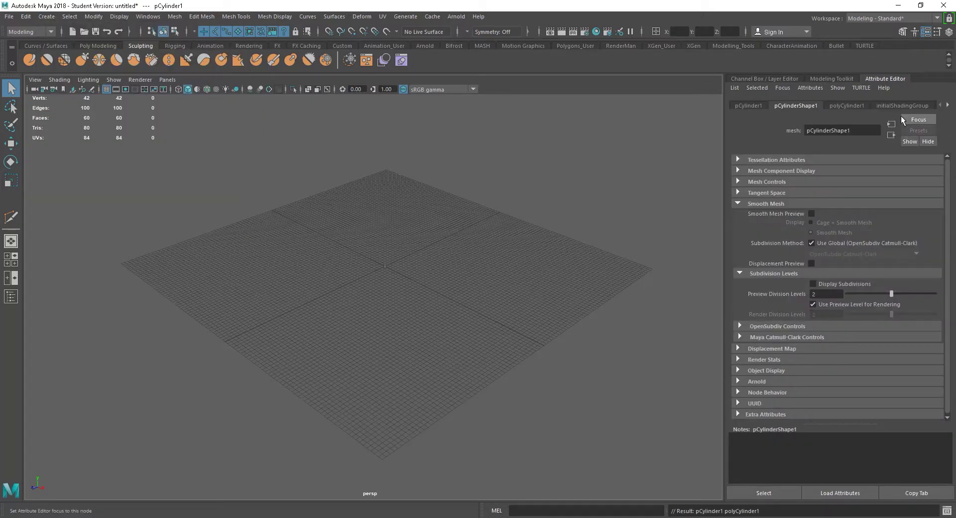
- Set the cylinder's construction height to 80 and its radius to 22.5
left_click(778, 80)
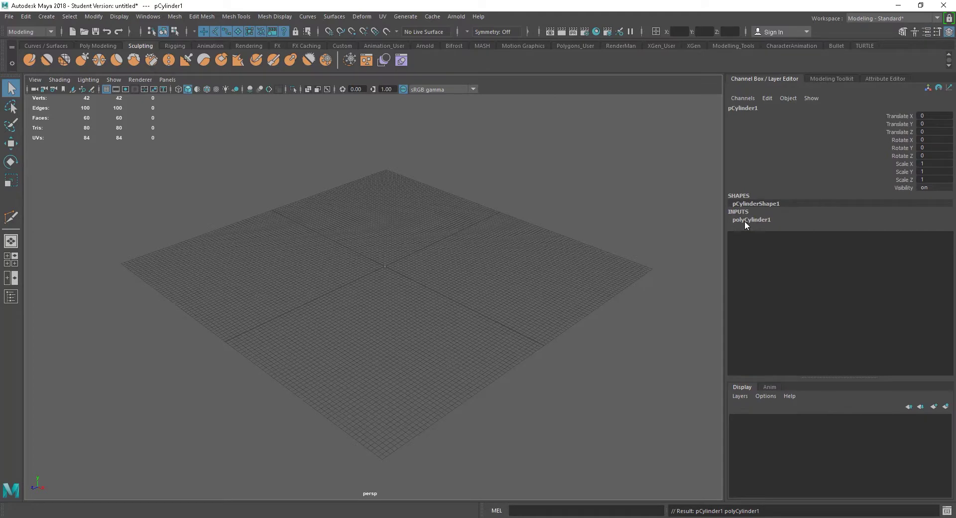
left_click(757, 219)
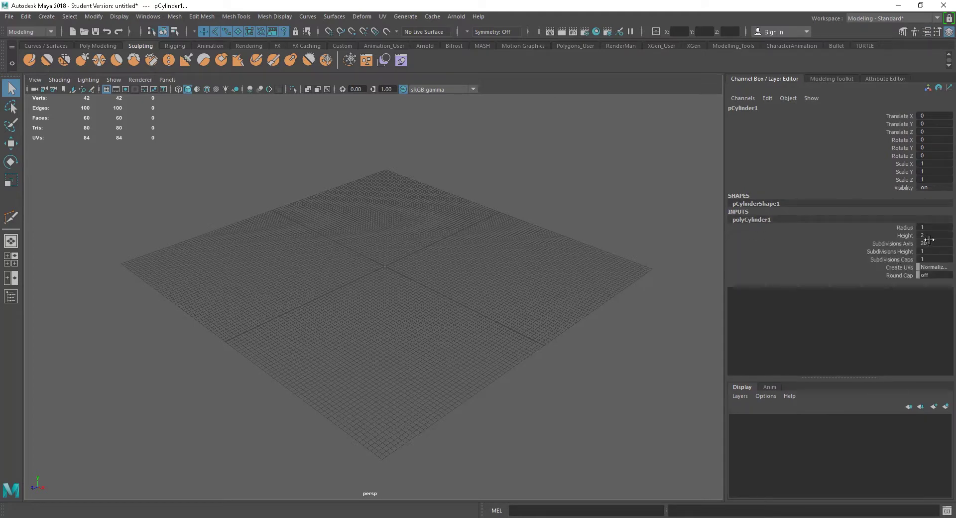
double_click(932, 235)
type("80")
double_click(930, 227)
key("Return")
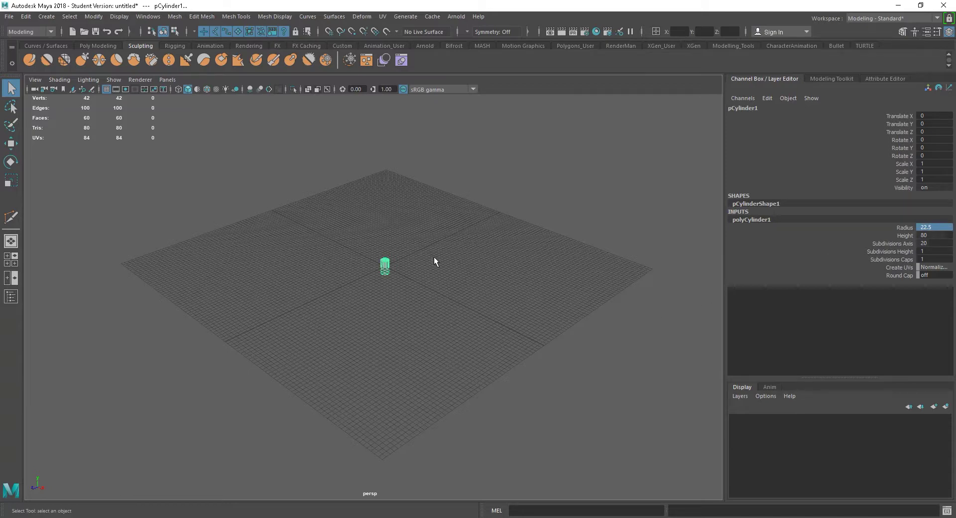
- Snap the cylinder's pivot point to the centre vertex of its bottom cap
key("f")
right_click_drag(558, 380, 433, 329, "alt")
left_click_drag(447, 347, 429, 323, "alt")
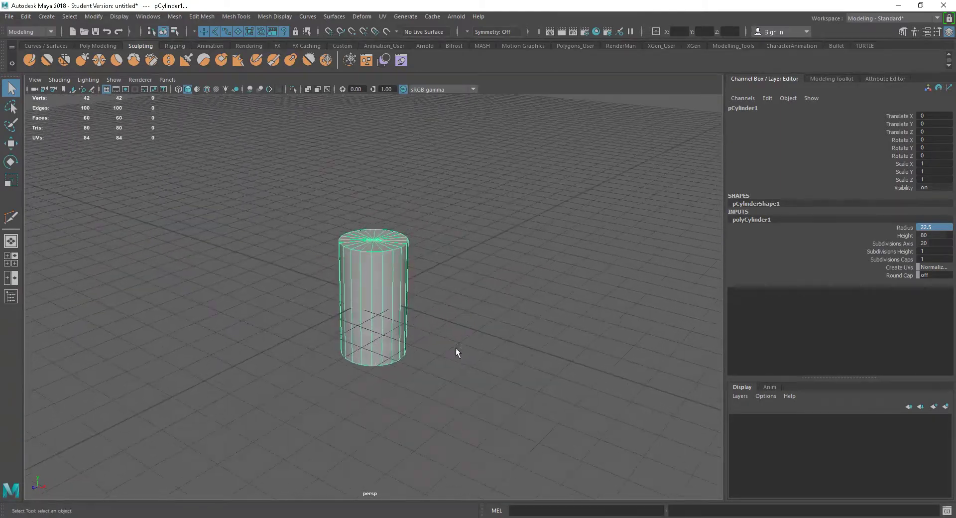
key("w")
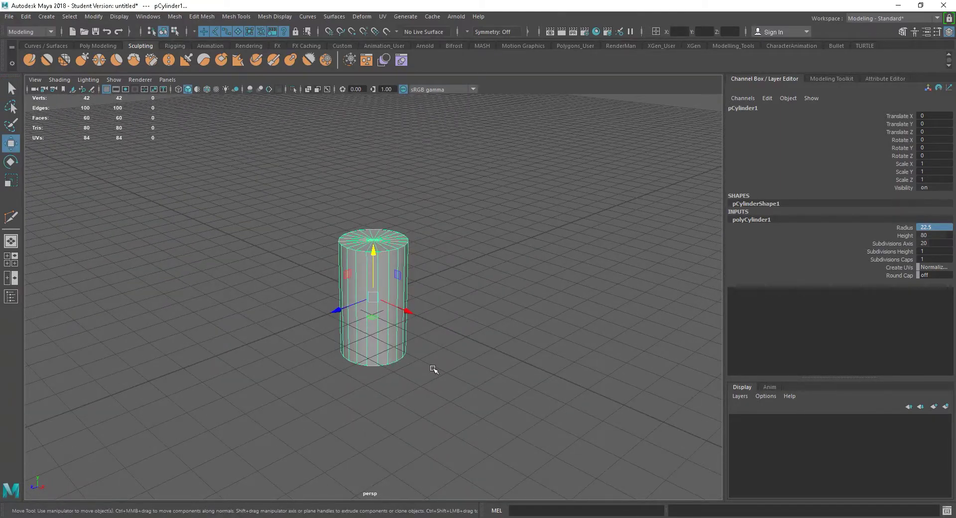
left_click_drag(433, 368, 471, 352, "alt")
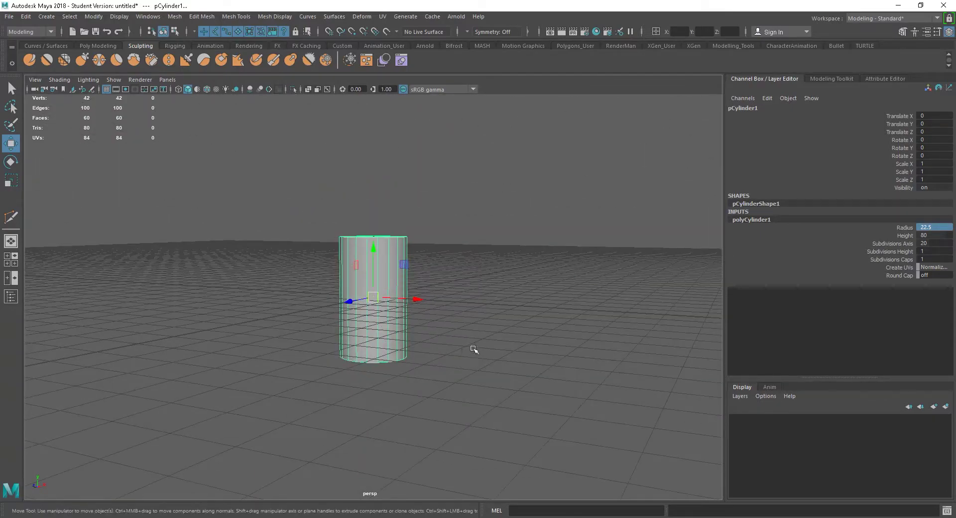
left_click_drag(471, 352, 481, 331, "alt")
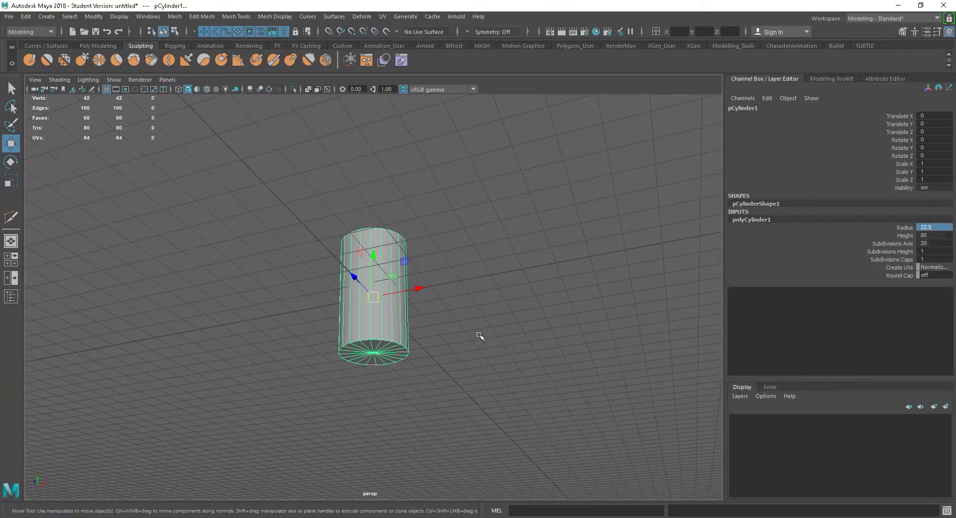
key("d")
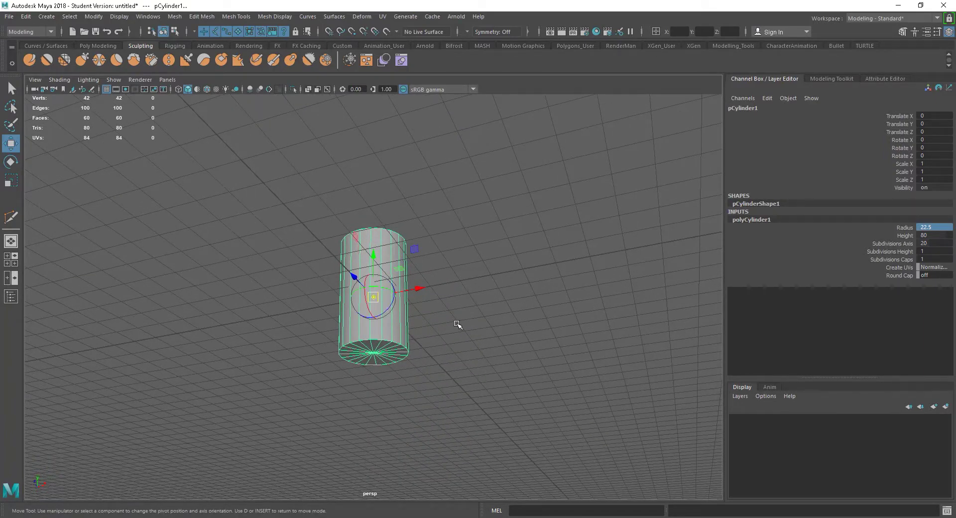
key("v")
left_click_drag(374, 260, 373, 354)
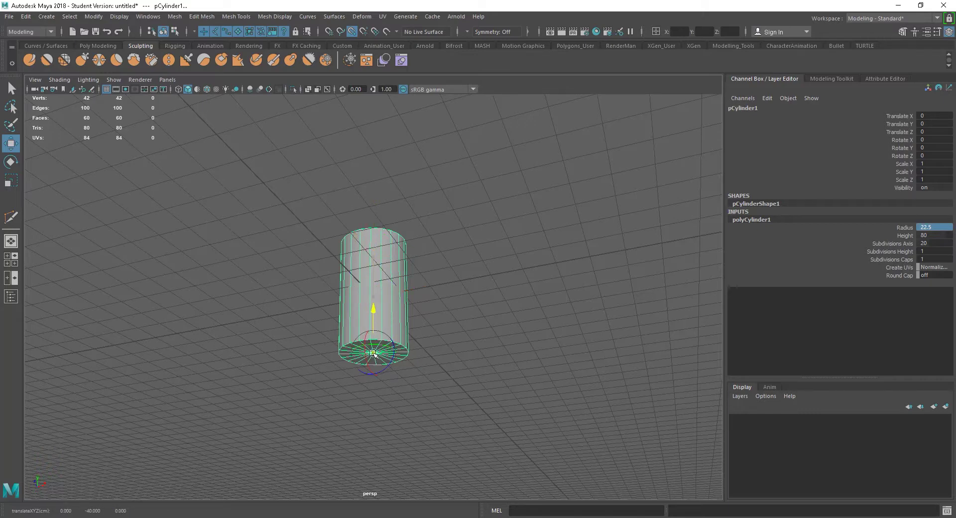
- Raise the cylinder with grid snapping to Translate Y 40 so that its base sits on the grid
left_click_drag(478, 341, 469, 380, "alt")
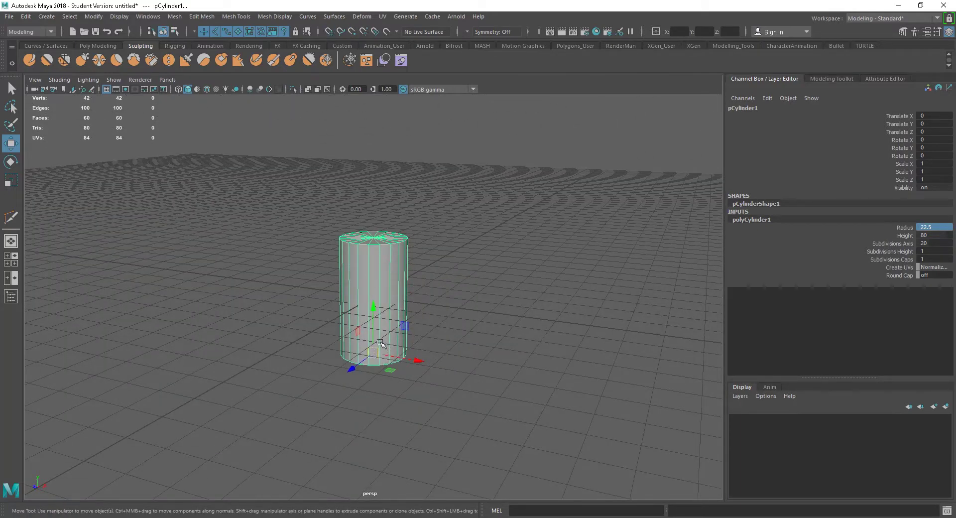
key("x")
left_click_drag(374, 326, 373, 297)
left_click_drag(465, 331, 444, 334, "alt")
right_click_drag(444, 333, 498, 389, "alt")
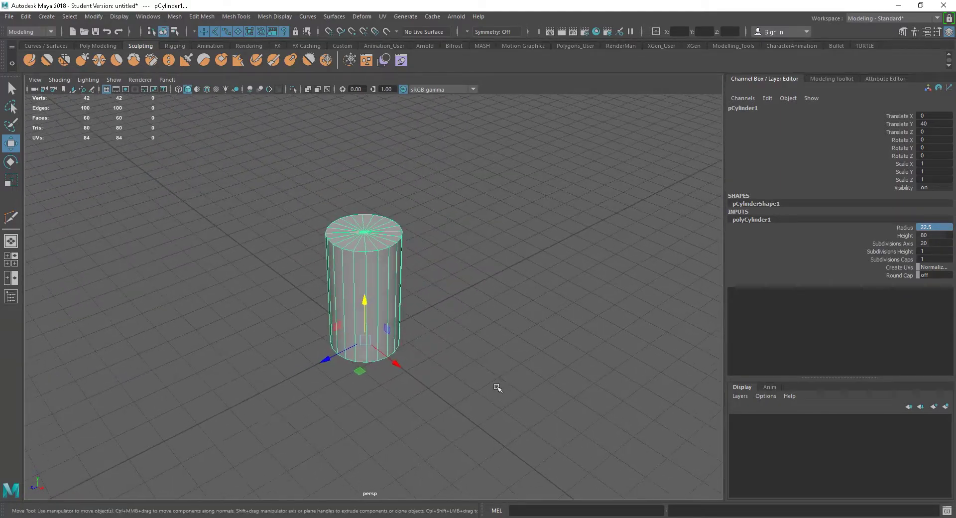
key("w")
left_click_drag(555, 399, 515, 393, "alt")
left_click(465, 353)
left_click(362, 299)
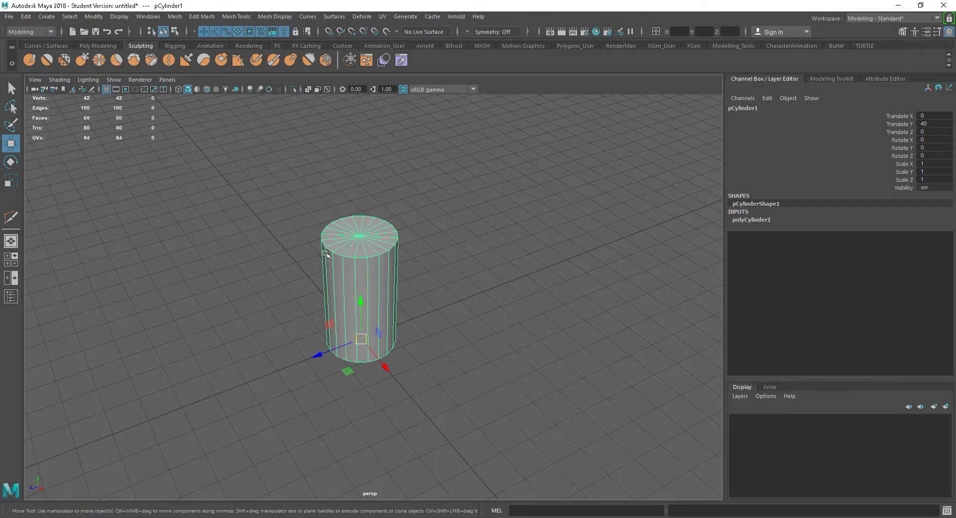
- Create a second polygon cylinder at the origin with a construction height of 80 and a radius of 27.5
left_click(44, 16)
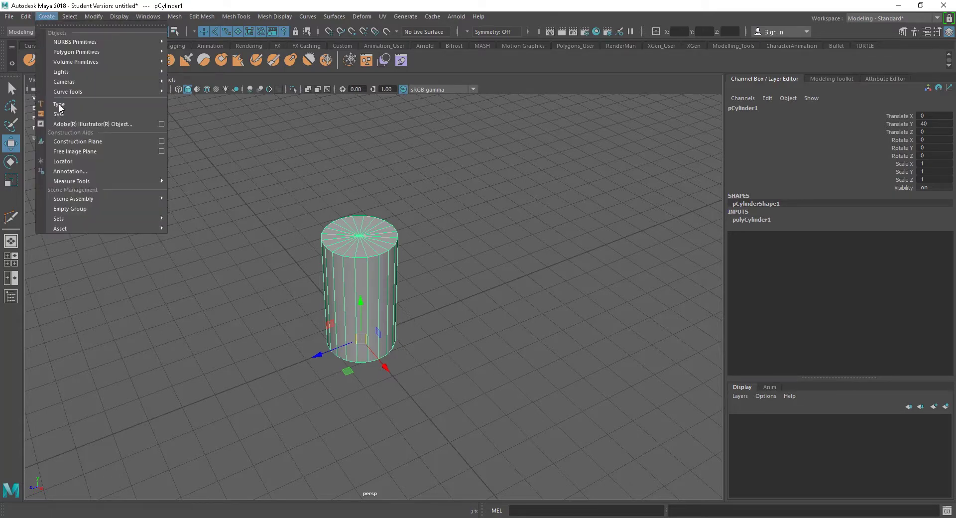
mouse_move(80, 51)
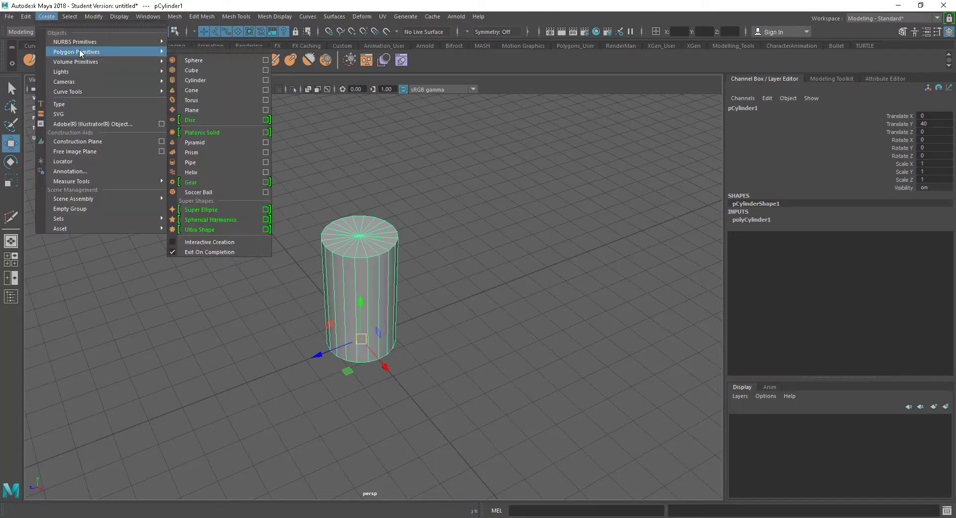
left_click(205, 79)
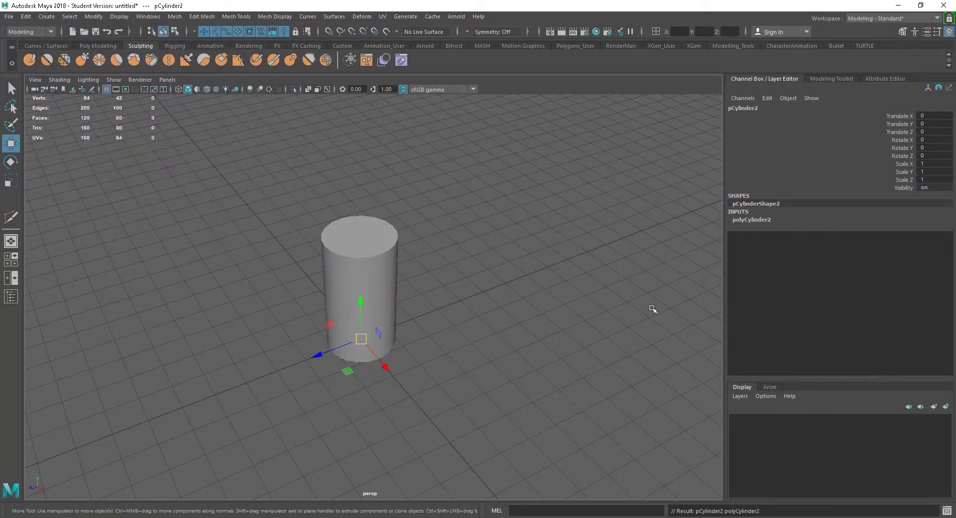
left_click(753, 220)
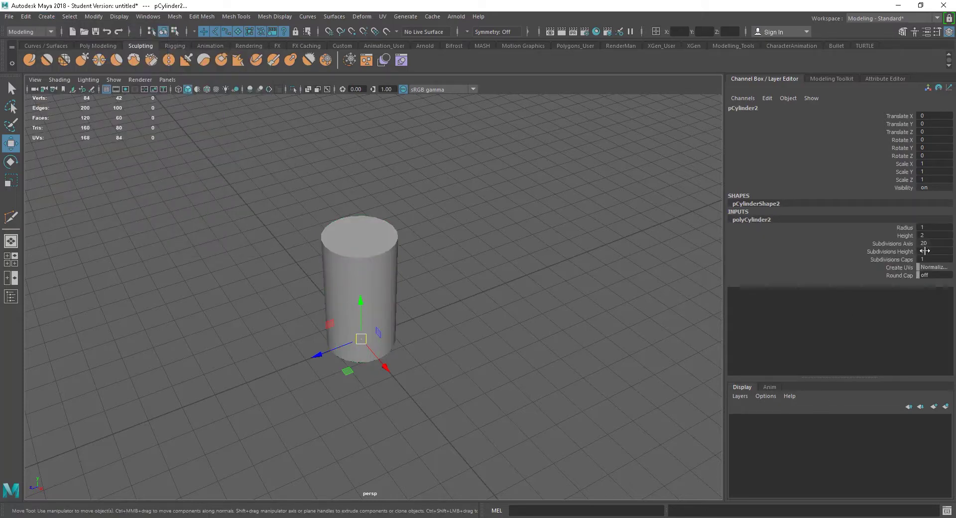
double_click(935, 234)
key("Return")
double_click(932, 228)
type("27.5")
key("Return")
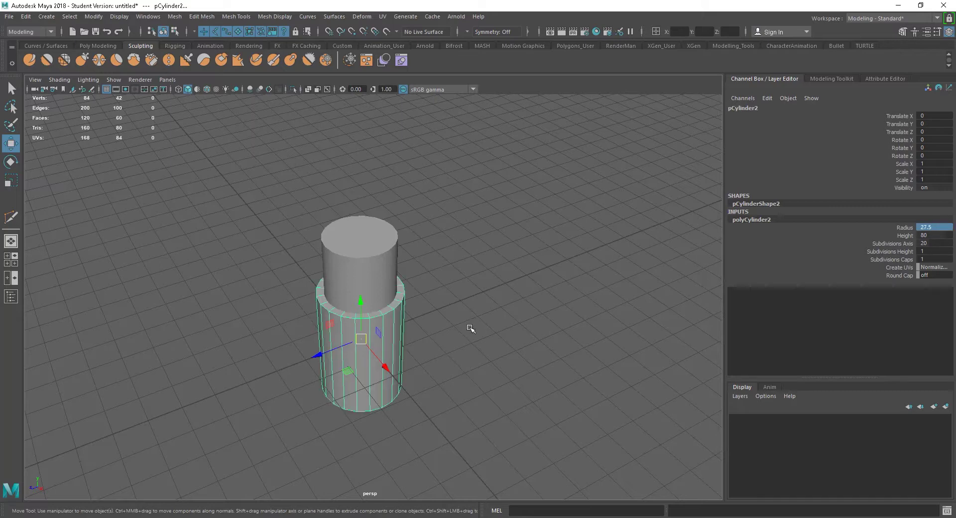
- Snap the wider cylinder's pivot to its bottom centre and raise the cylinder to Translate Y 40, resting on the grid
left_click_drag(445, 365, 463, 314, "alt")
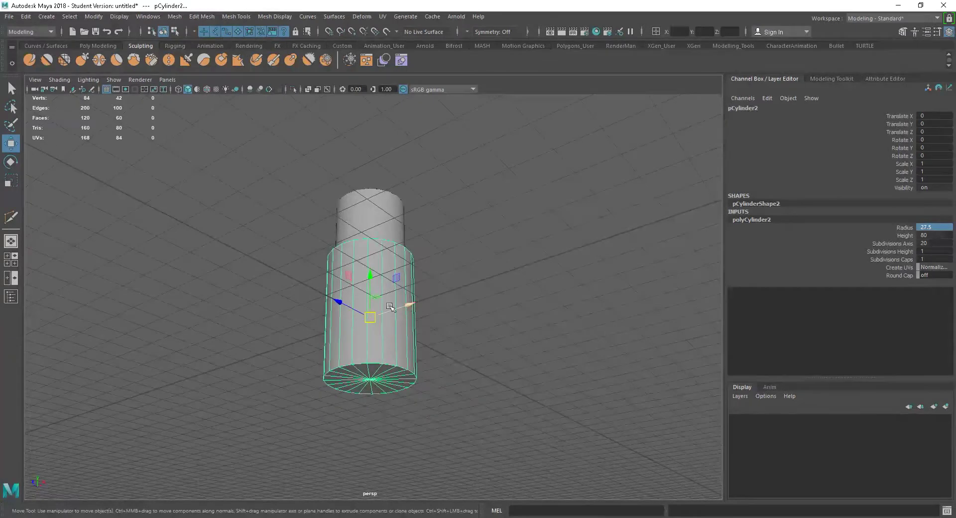
key("d")
left_click(369, 274)
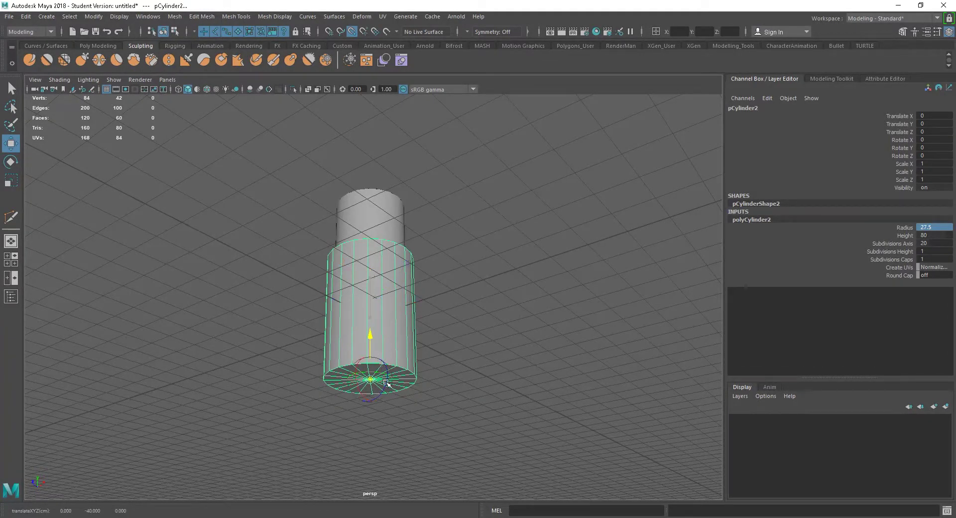
left_click_drag(386, 383, 386, 383)
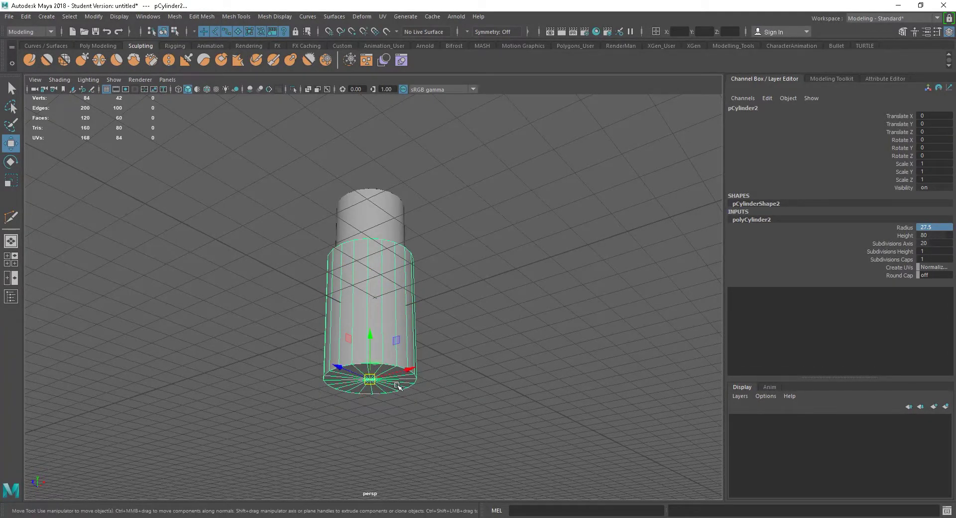
key("x")
left_click_drag(370, 353, 559, 402)
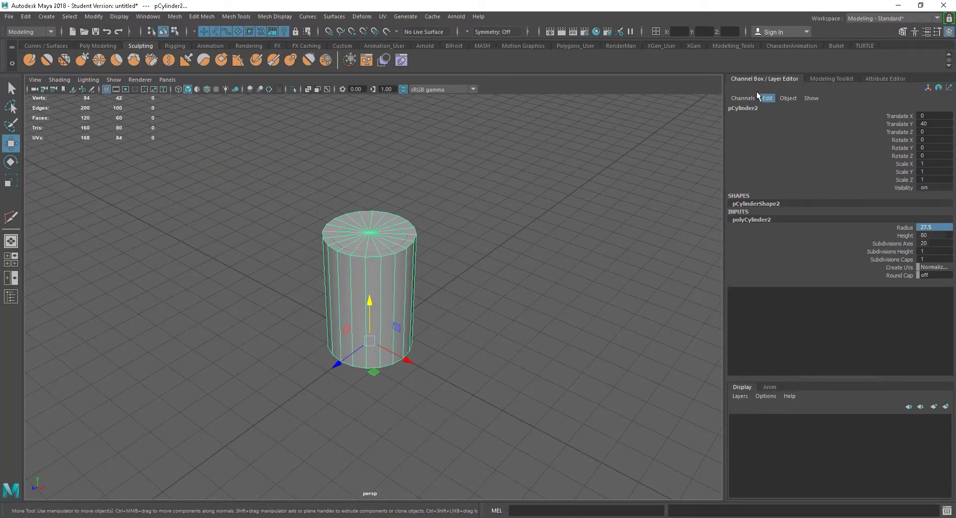
- Assign the wider cylinder to a new display layer and set that layer's display type to template
left_click(740, 396)
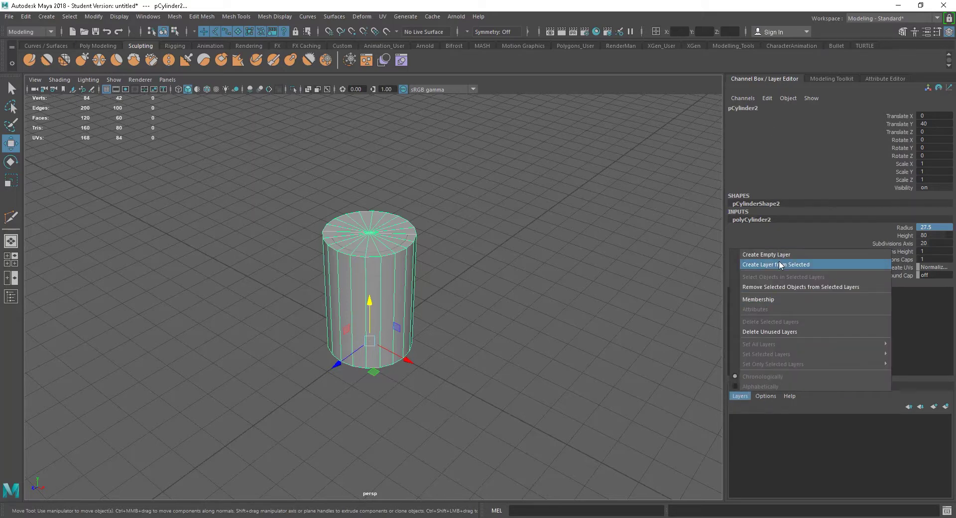
left_click(942, 388)
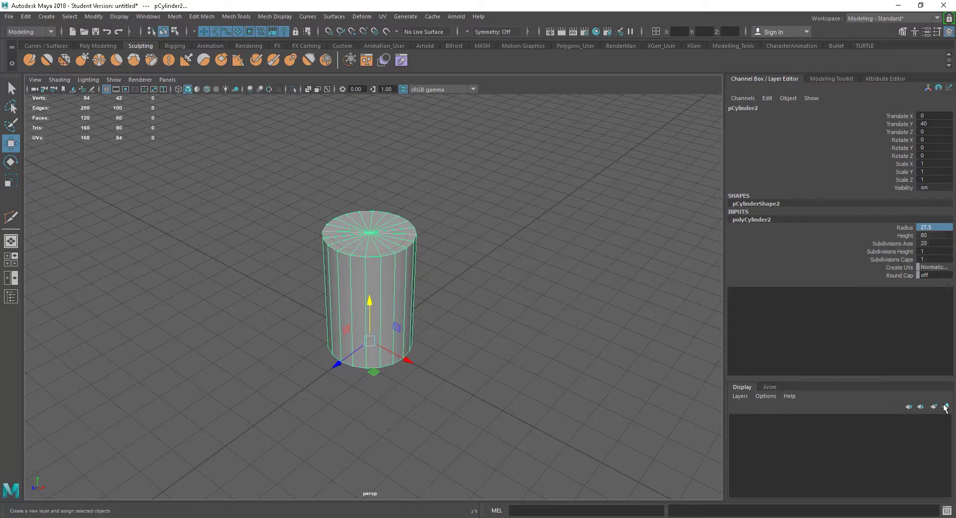
left_click(945, 406)
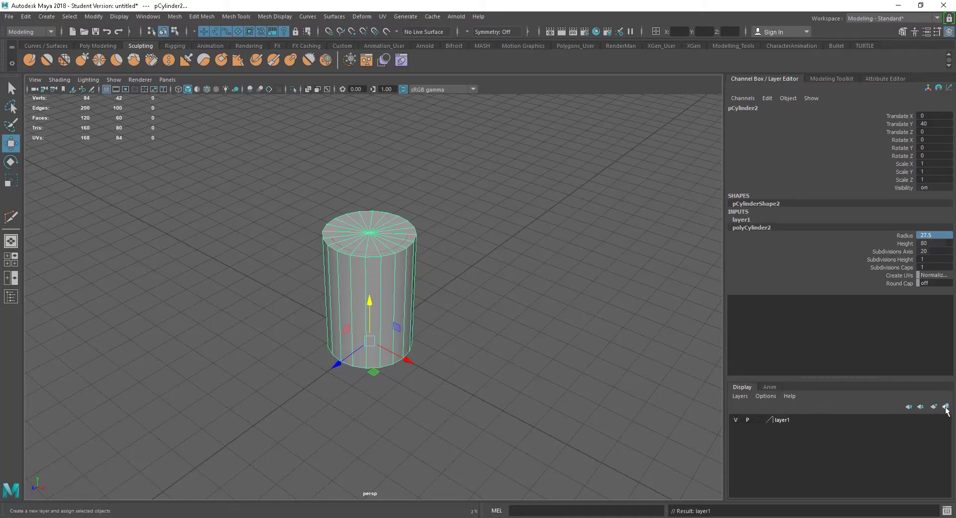
left_click(737, 419)
left_click(737, 420)
left_click(759, 420)
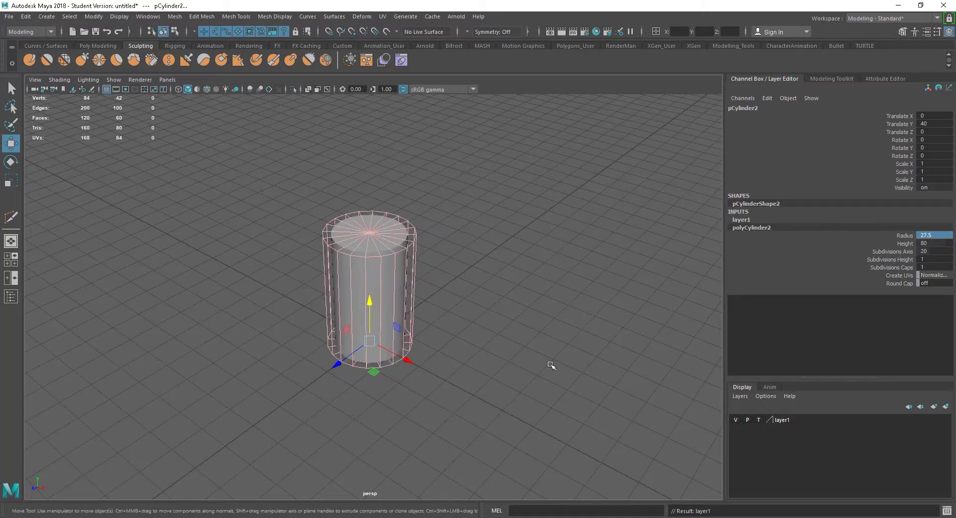
- Test whether the templated outer cylinder can be picked in the viewport, and select the inner cylinder
left_click_drag(551, 367, 448, 330, "alt")
right_click_drag(429, 306, 493, 342, "alt")
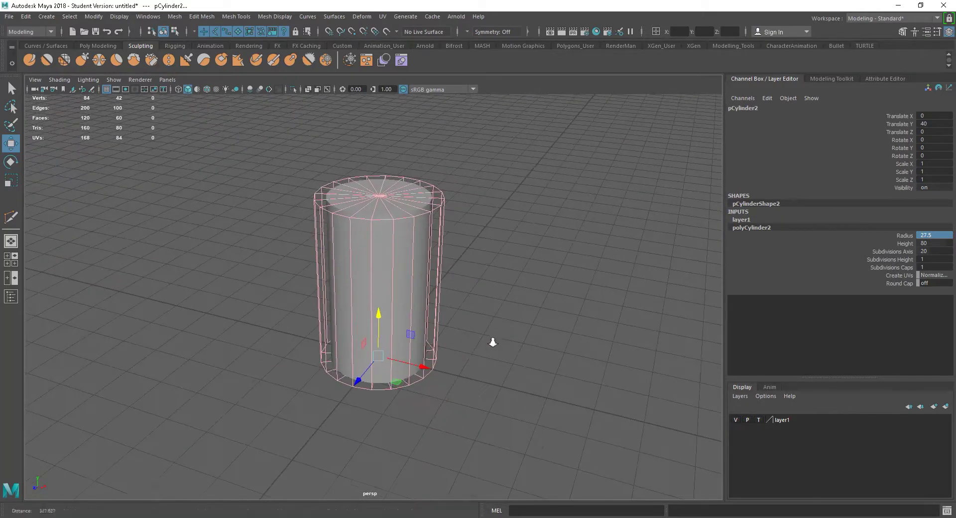
middle_click_drag(495, 346, 478, 365, "alt")
left_click_drag(492, 381, 495, 381, "alt")
left_click(426, 339)
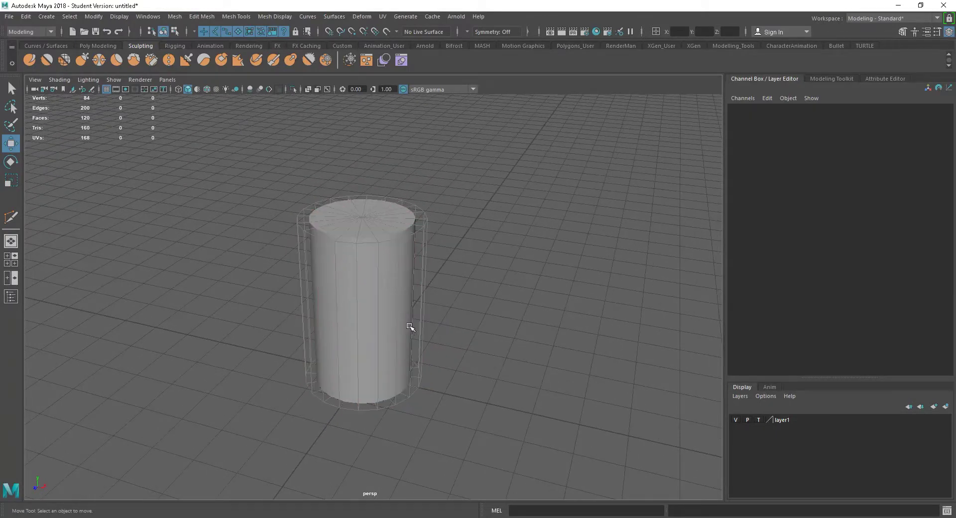
left_click(410, 327)
left_click(427, 331)
left_click_drag(430, 323, 474, 344)
left_click(371, 315)
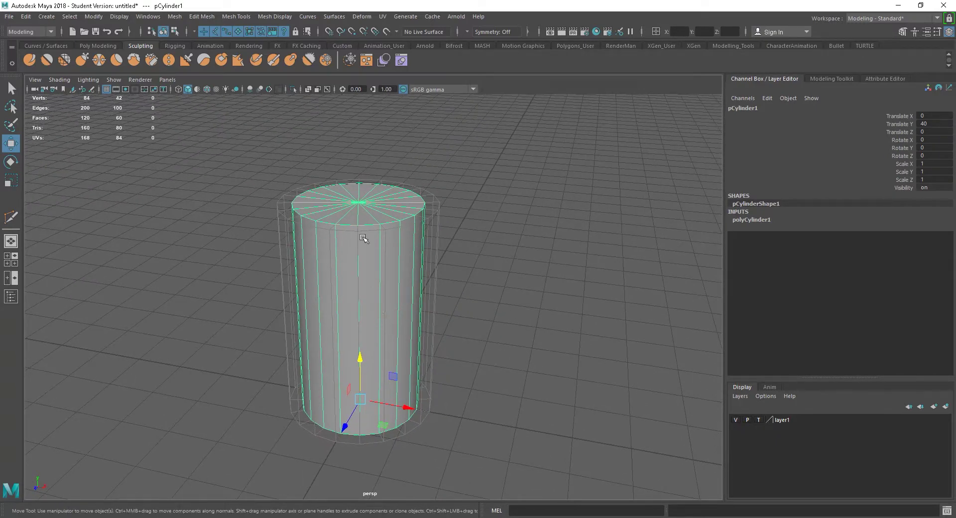
- Review the inner cylinder's construction attributes and its polygon counts, keeping the cylinder selected
left_click(745, 220)
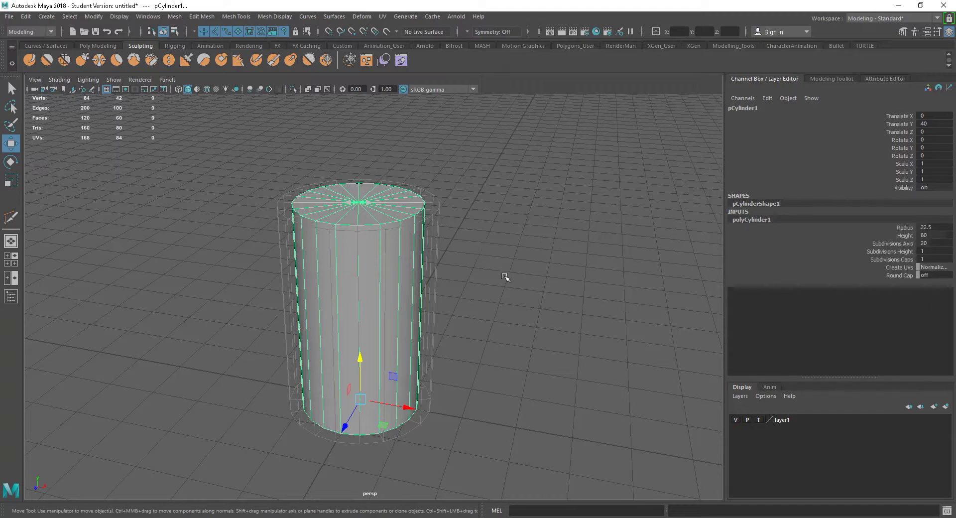
left_click_drag(506, 274, 500, 277, "alt")
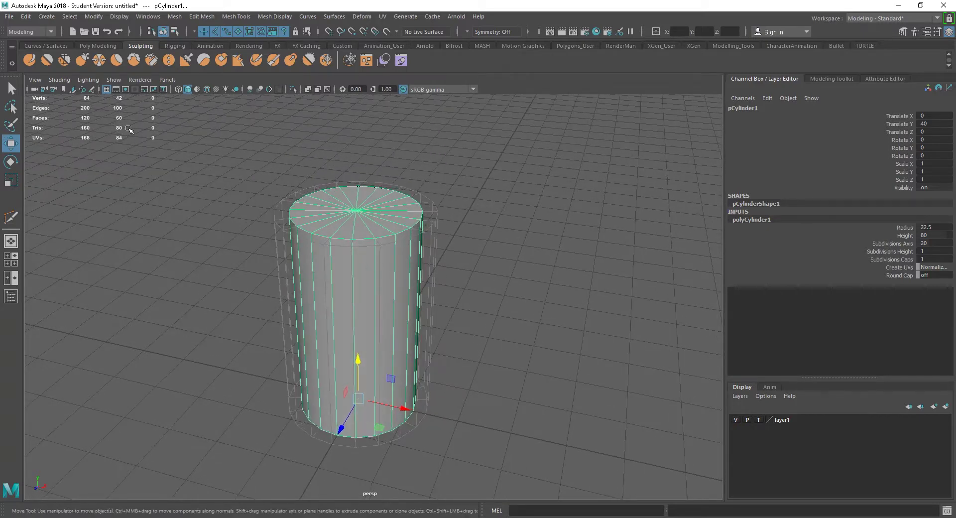
left_click(455, 207)
left_click(394, 230)
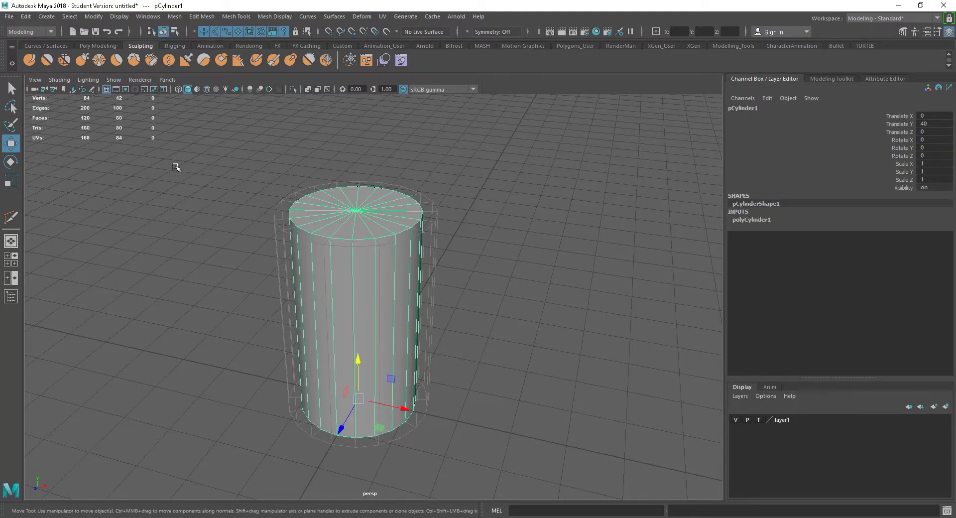
- Insert three evenly spaced horizontal edge loops around the inner cylinder with the Insert Edge Loop tool's Multiple edge loops setting
right_click_drag(380, 256, 432, 284, "alt")
middle_click_drag(410, 272, 446, 264, "alt")
right_click_drag(446, 264, 452, 267, "alt")
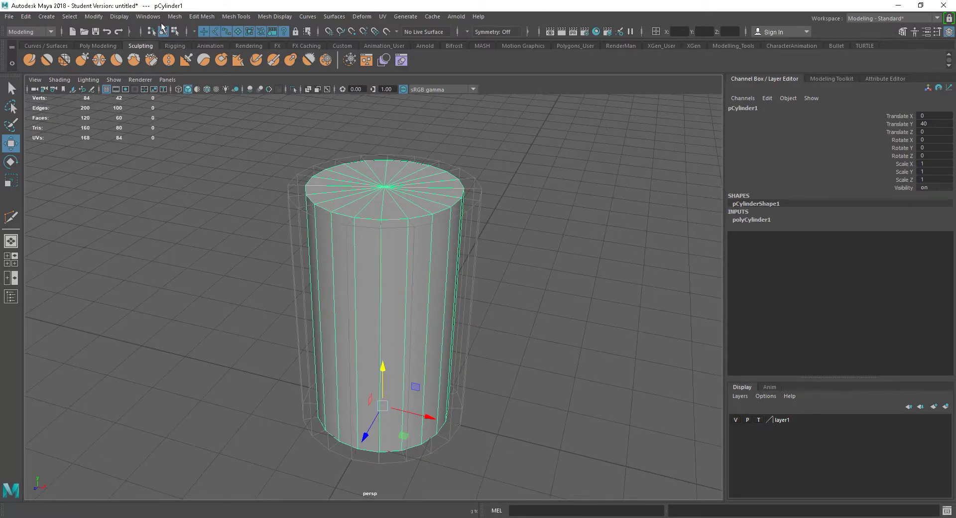
left_click(199, 17)
mouse_move(165, 18)
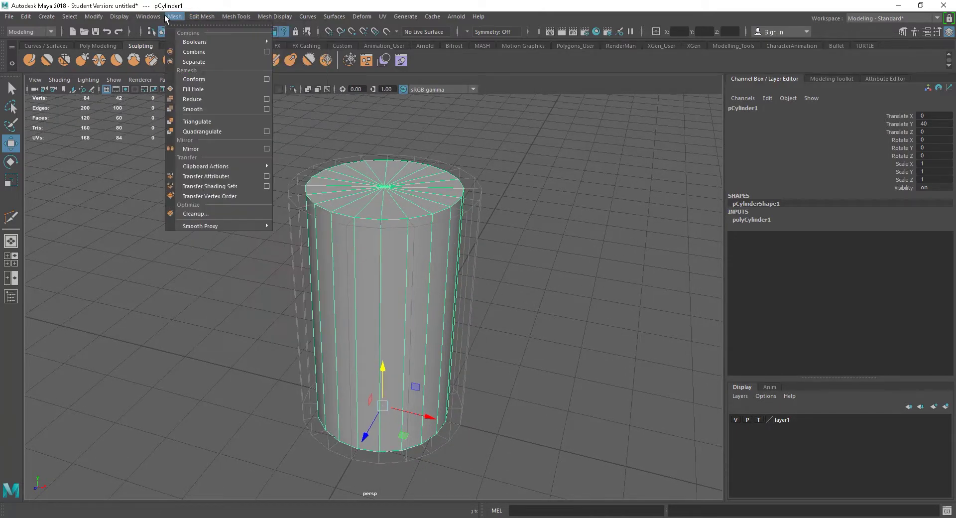
mouse_move(198, 18)
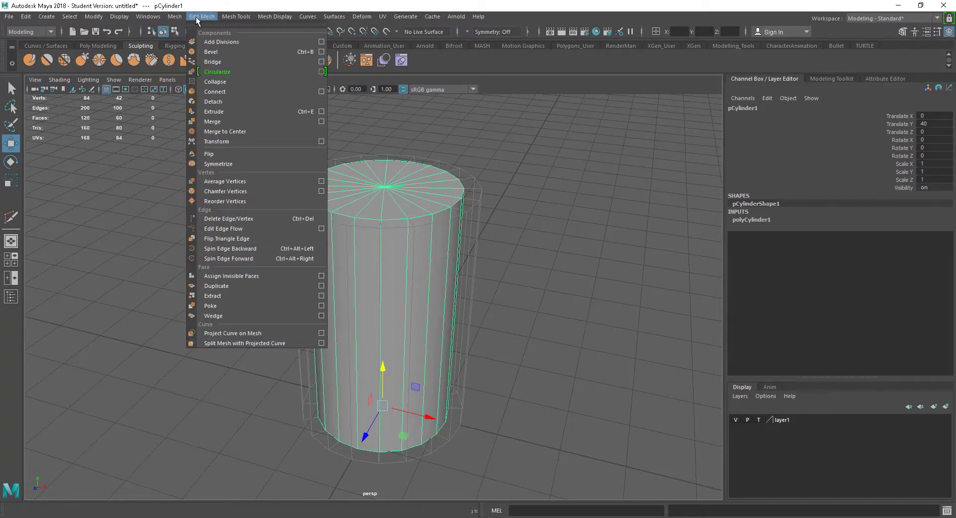
mouse_move(238, 16)
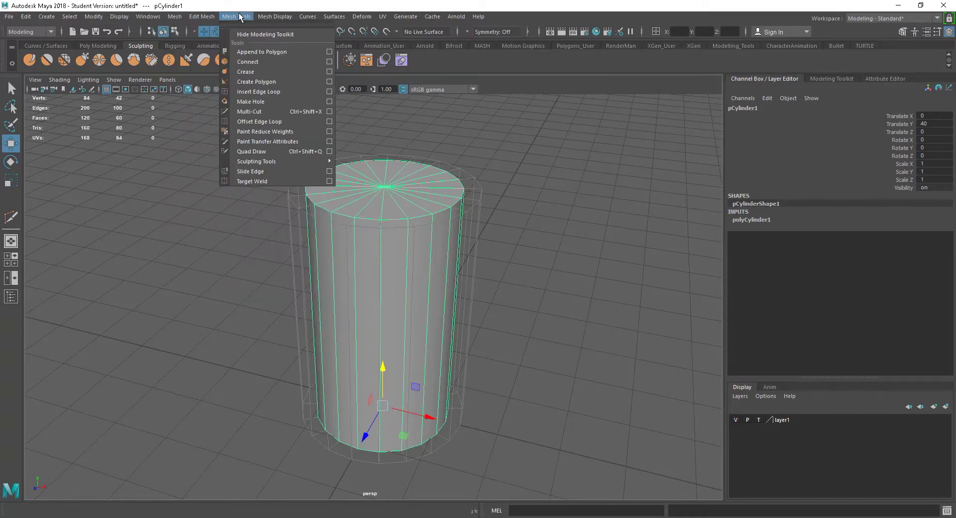
left_click(330, 92)
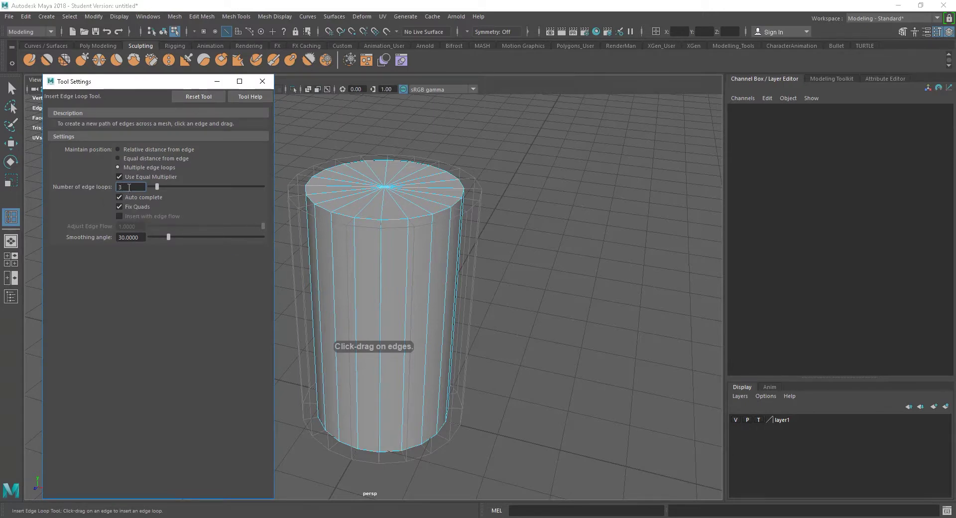
left_click(380, 287)
left_click_drag(454, 376, 463, 367, "alt")
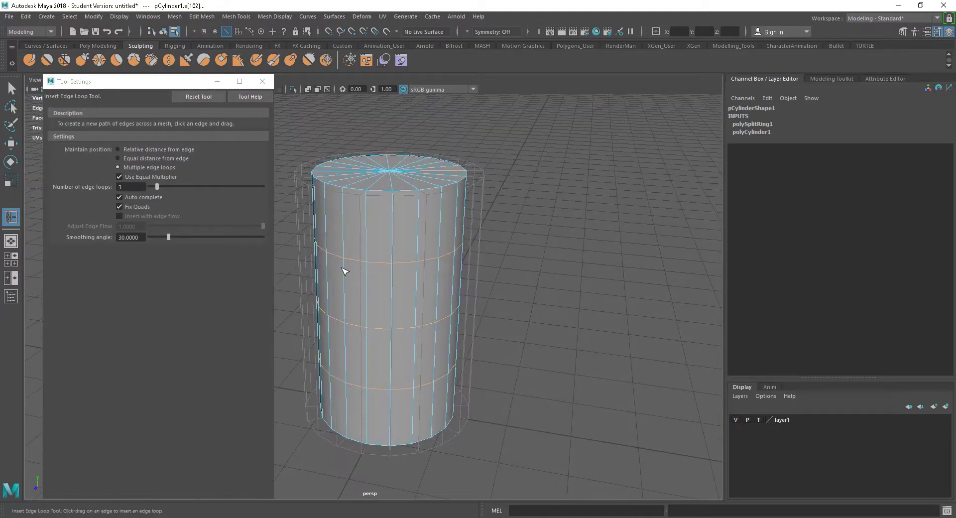
left_click(131, 187)
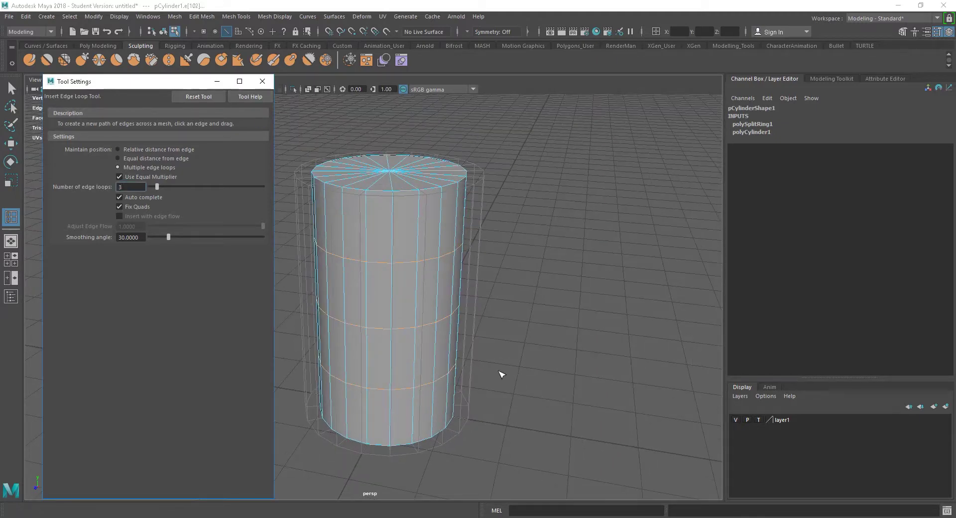
- Select the inner cylinder's middle edge loop and scale it outward about 1.2 times in X and Z, keeping Y unchanged
left_click(263, 81)
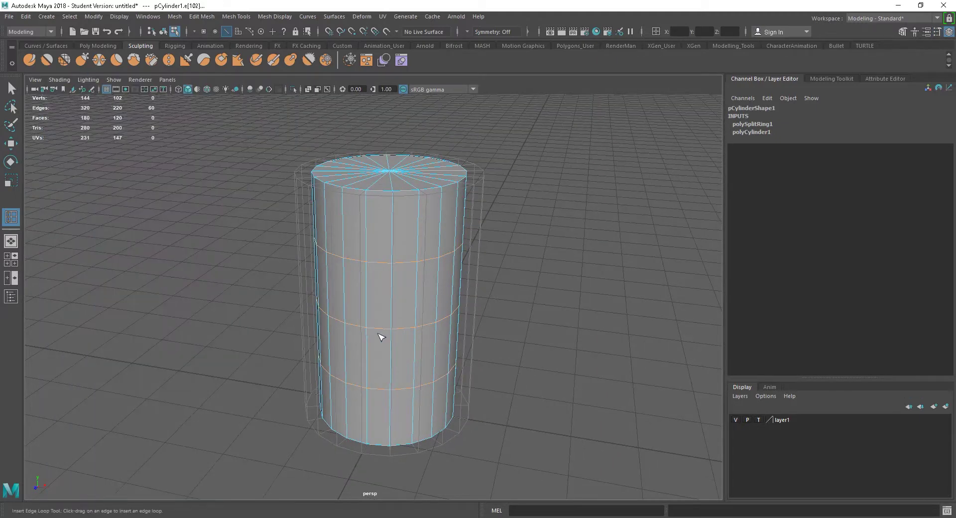
key("w")
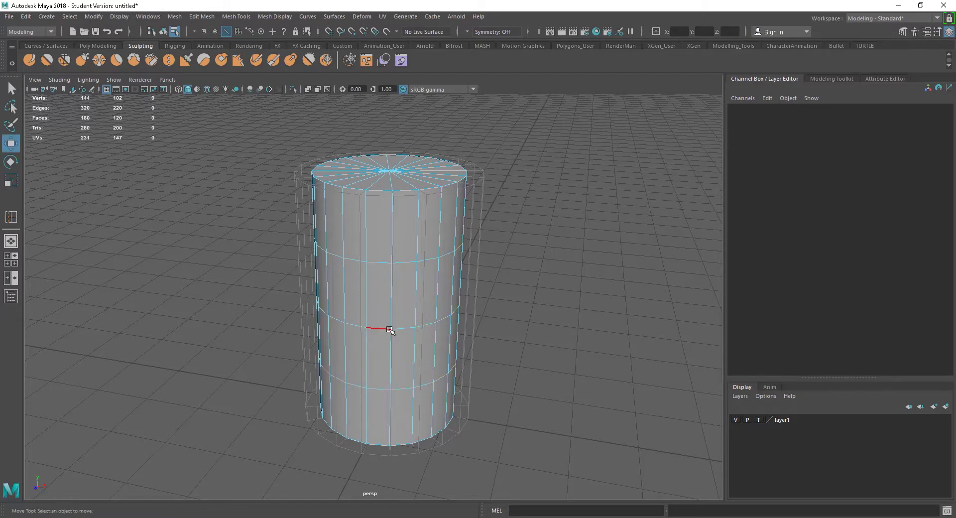
double_click(383, 329)
left_click_drag(518, 376, 527, 377, "alt")
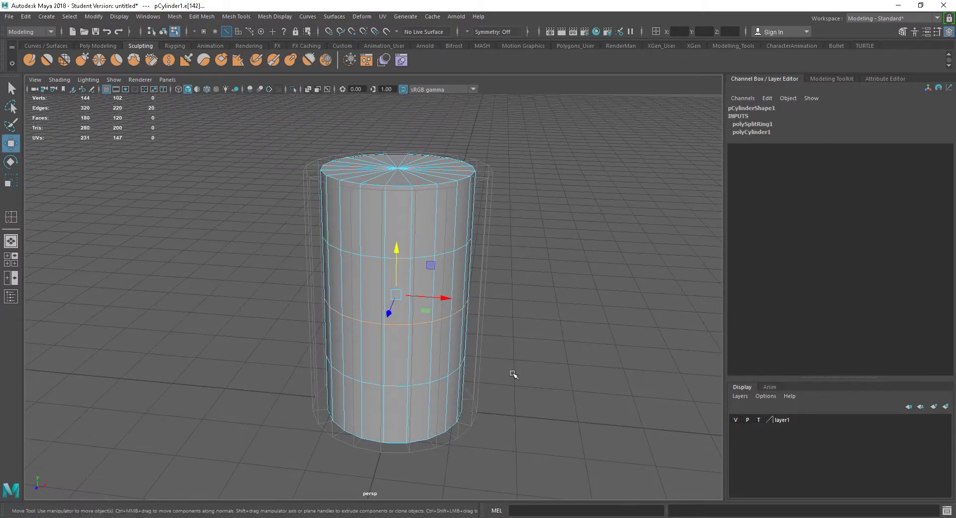
key("r")
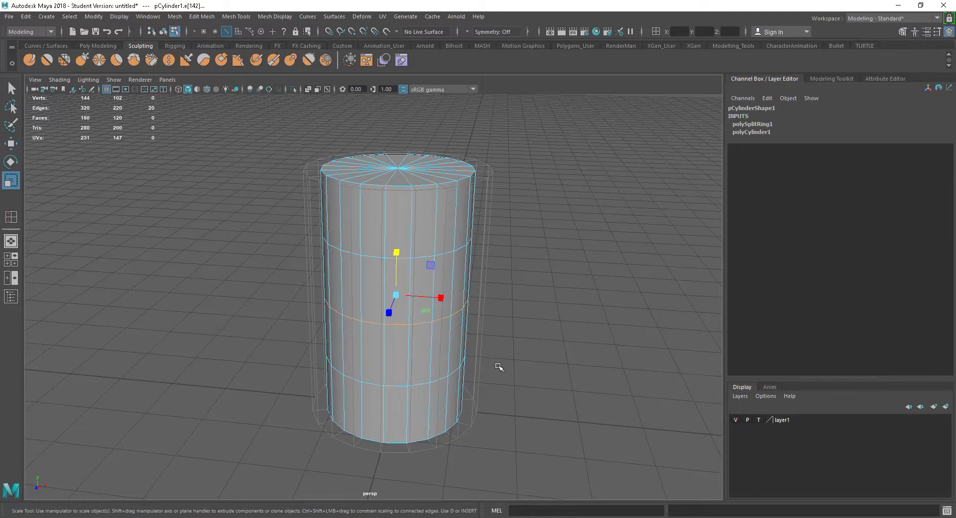
left_click(395, 253)
left_click_drag(398, 295, 419, 282)
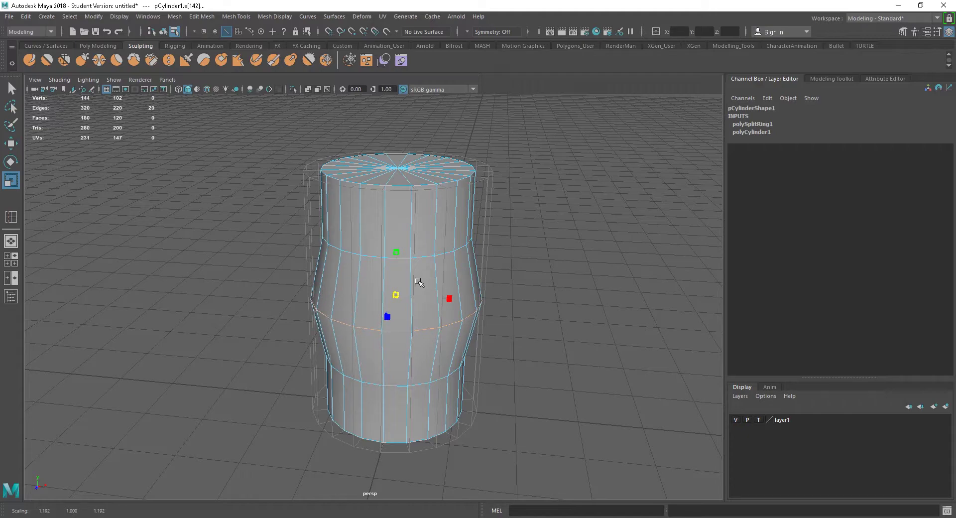
- Set the wider cylinder's display layer to Reference and toggle its visibility to compare it with the widened middle loop up close
mouse_move(517, 300)
left_mouse_down("alt")
mouse_move(538, 284)
mouse_move(527, 290)
left_mouse_up("alt")
right_click_drag(528, 291, 609, 338, "alt")
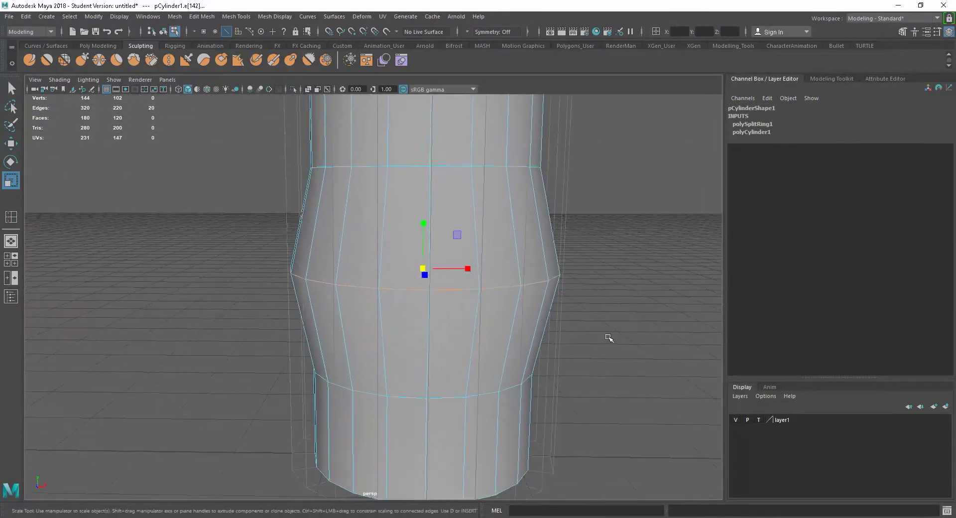
left_click_drag(609, 338, 577, 343, "alt")
left_click_drag(404, 227, 405, 228)
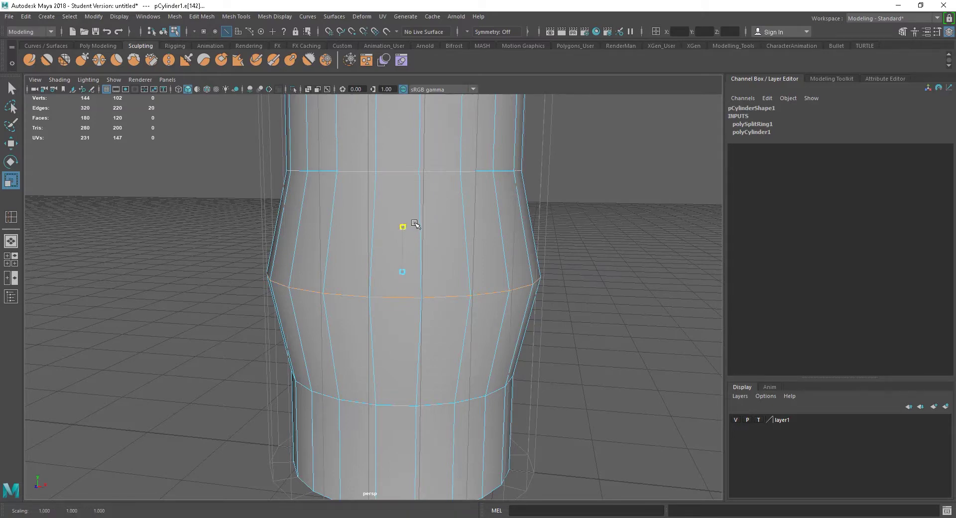
left_click_drag(414, 224, 415, 225)
left_click(759, 419)
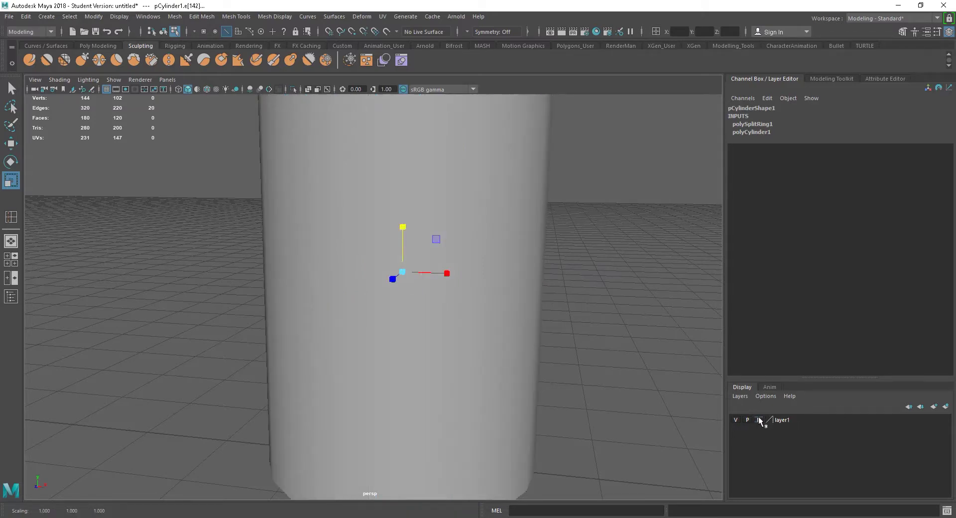
left_click(759, 420)
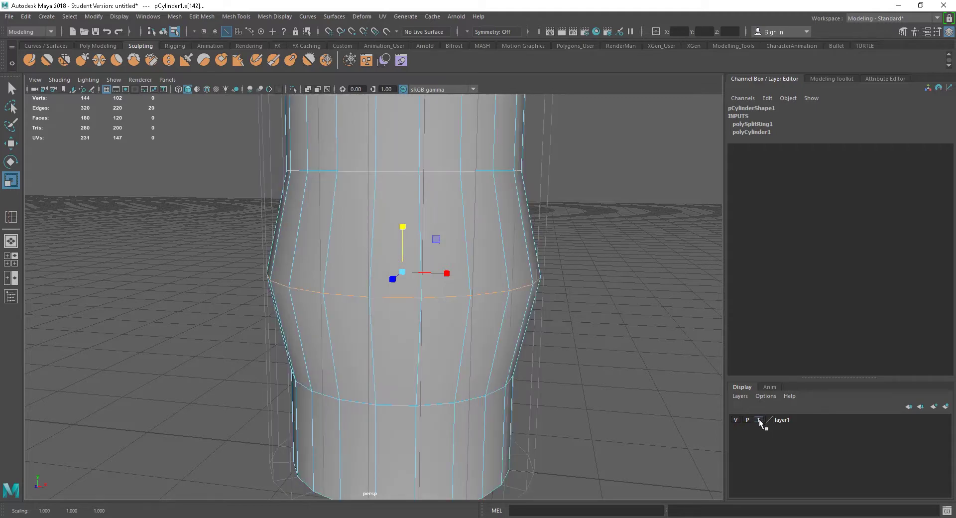
left_click(758, 420)
left_click(736, 420)
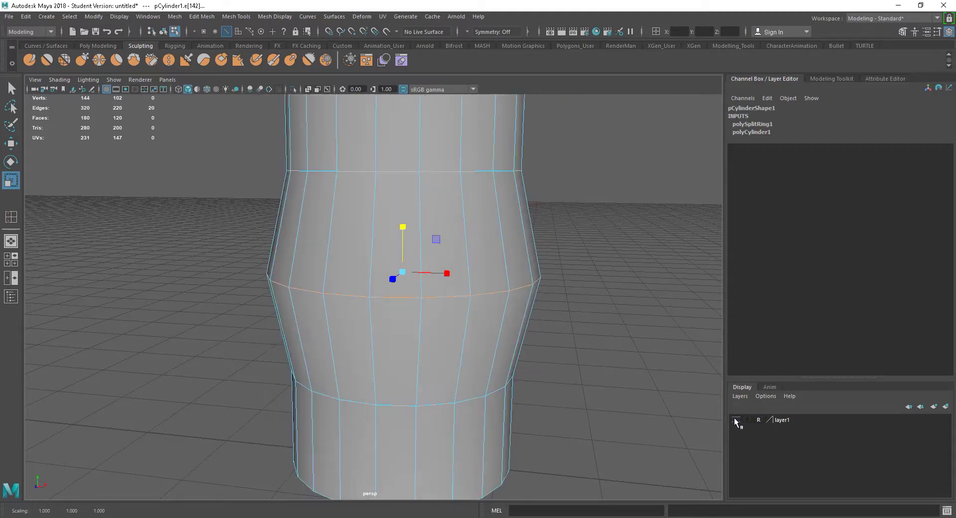
left_click(736, 419)
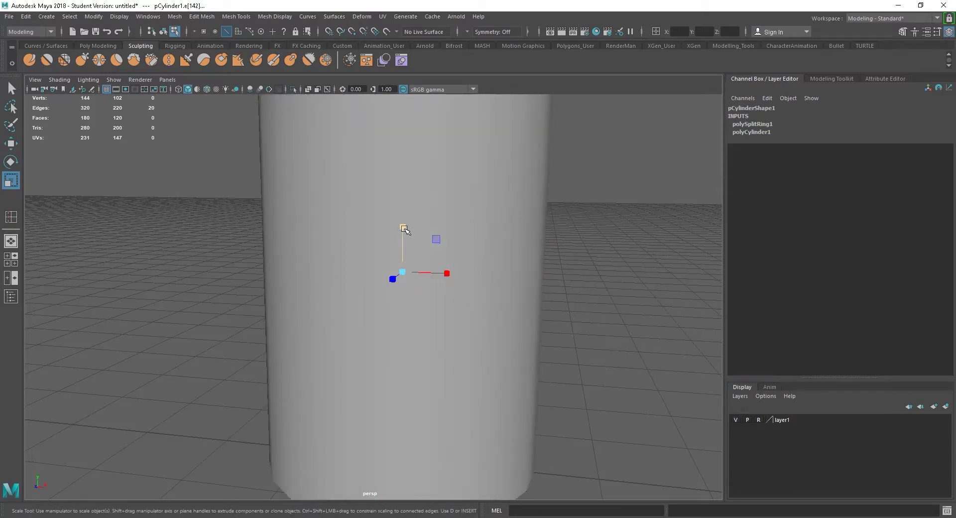
- Scale the middle loop outward by about 1.018 in X and Z to meet the reference cylinder's surface, and hide layer1
left_click_drag(414, 208, 478, 164)
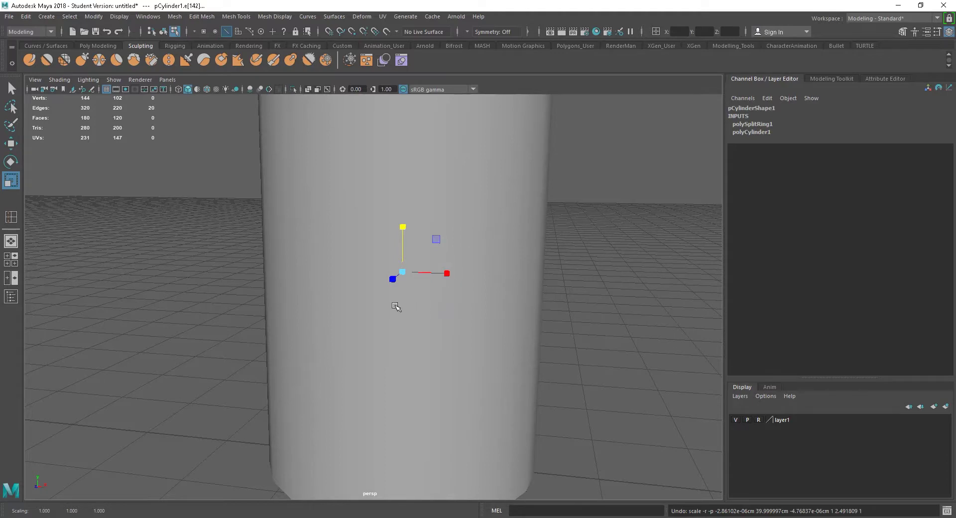
mouse_move(405, 273)
left_mouse_down()
mouse_move(418, 263)
mouse_move(412, 279)
left_mouse_up()
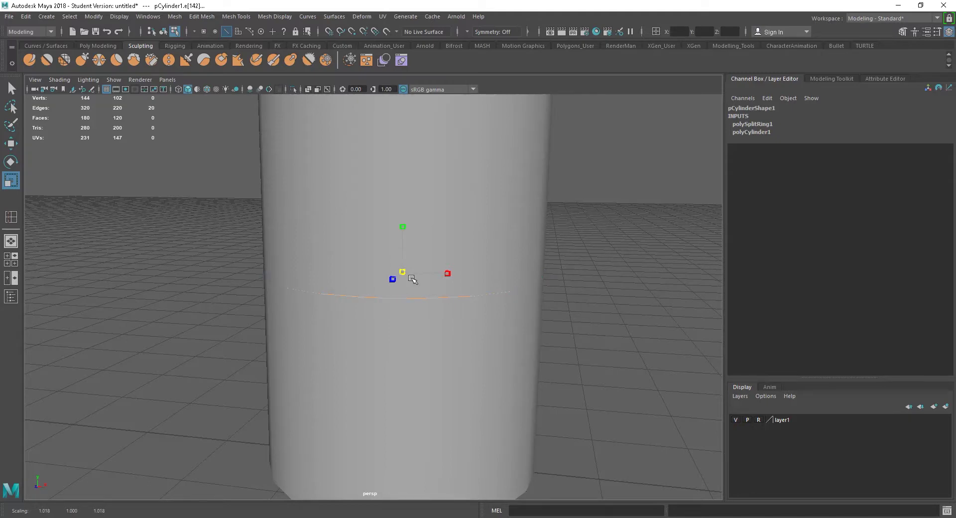
left_click(736, 419)
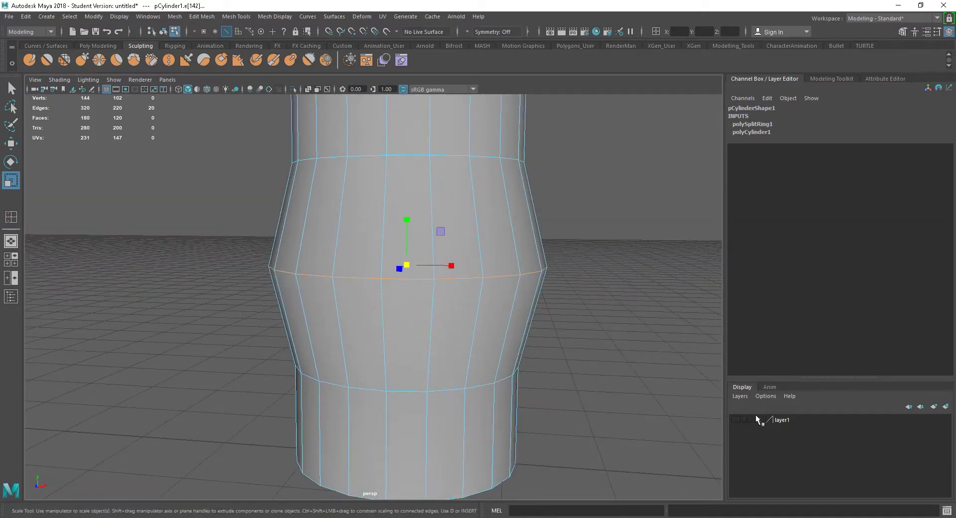
- Select the edge loops above and below the middle one, try scaling them uniformly, and undo that scale
right_click_drag(613, 405, 540, 357, "alt")
left_click_drag(514, 331, 526, 342, "alt")
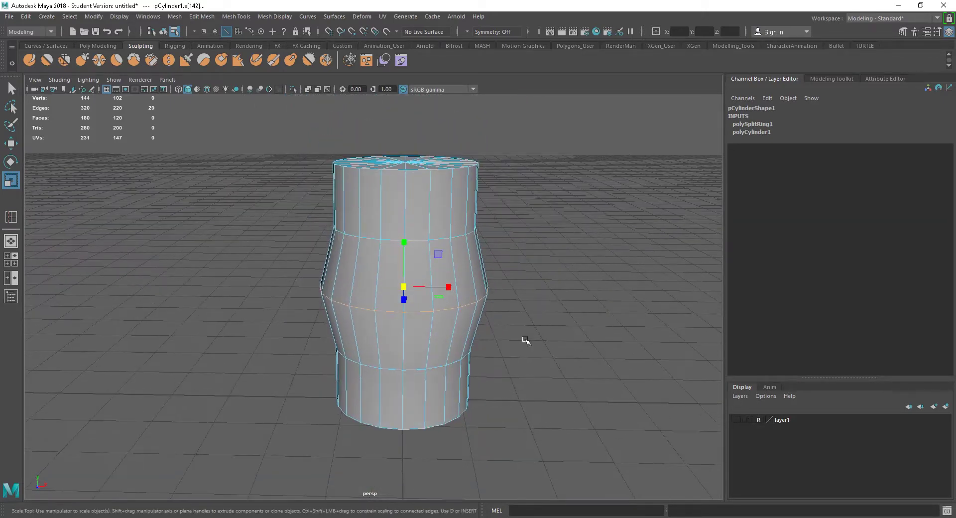
double_click(417, 240)
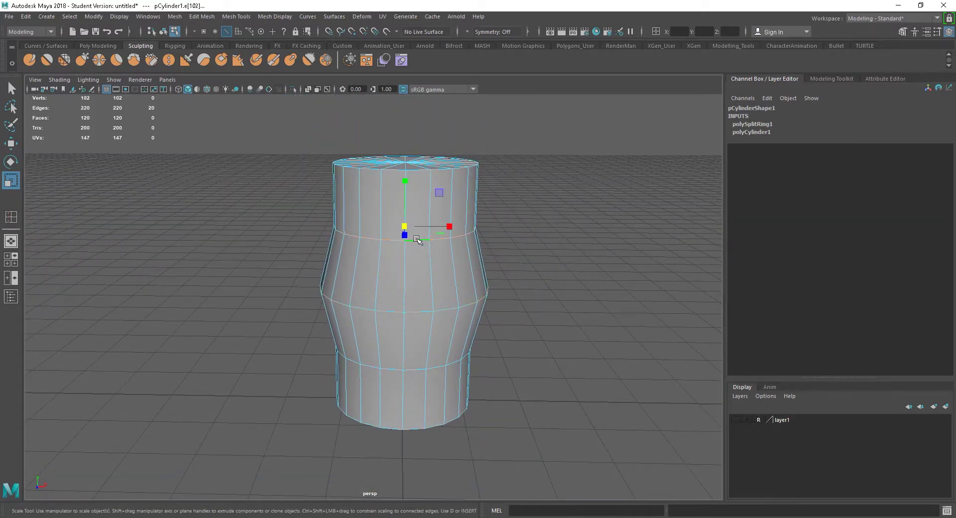
double_click(418, 369, "shift")
left_click_drag(549, 388, 555, 387, "alt")
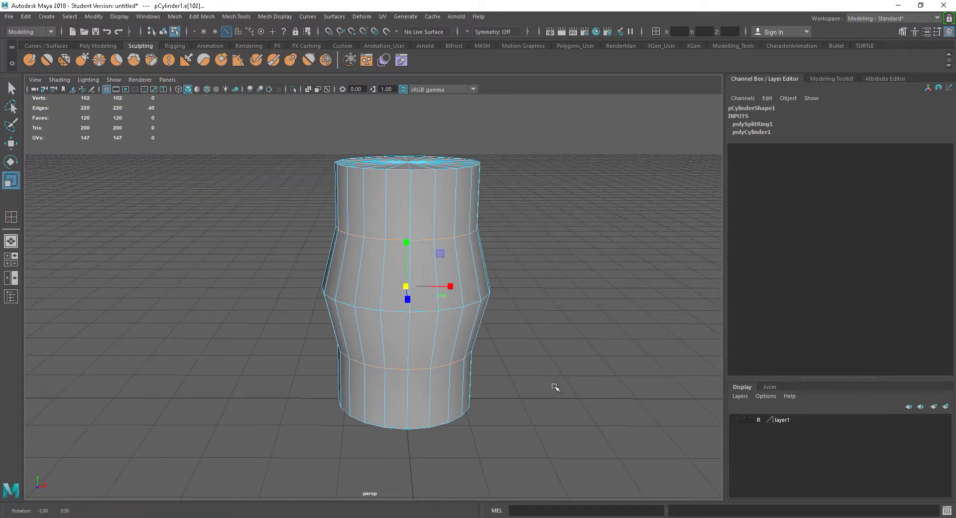
middle_click_drag(513, 366, 493, 373, "alt")
left_click_drag(386, 293, 407, 286)
key("ctrl+z")
- Scale the two selected loops outward by about 1.172 in X and Z only to round the barrel's profile
left_click_drag(540, 310, 537, 310, "alt")
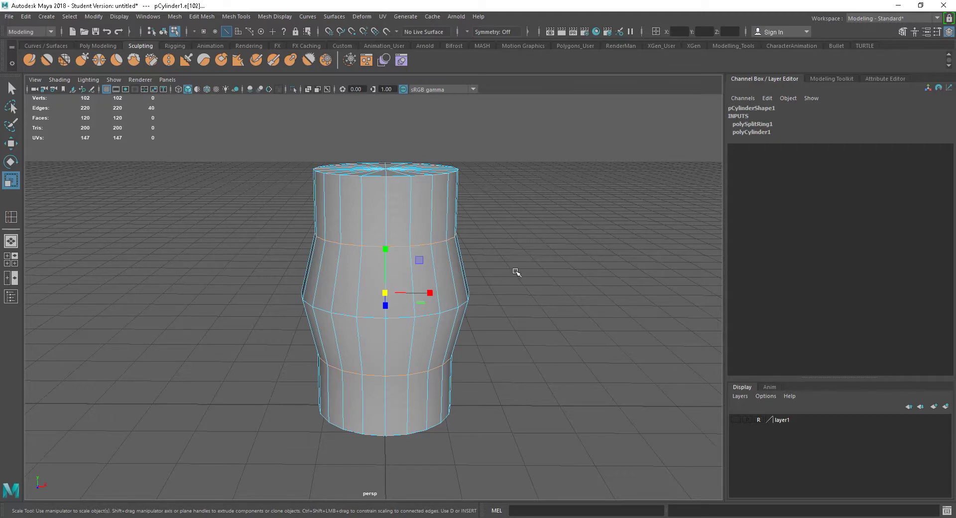
left_click_drag(515, 271, 521, 282, "alt")
right_click_drag(522, 282, 557, 315, "alt")
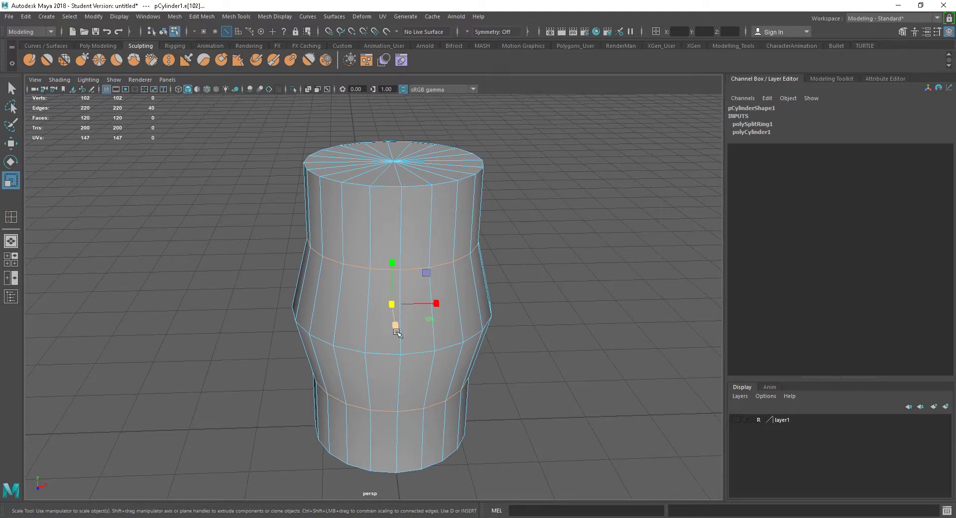
left_click_drag(529, 328, 525, 332, "alt")
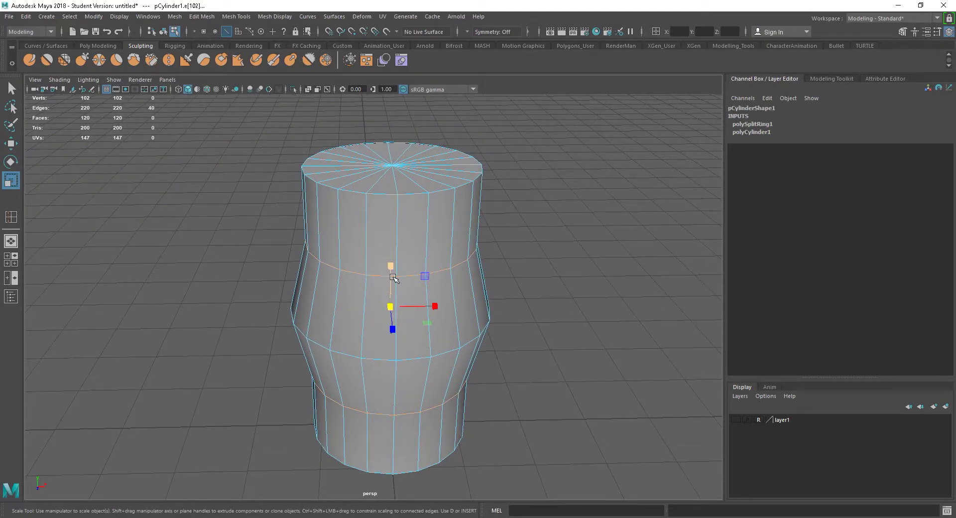
left_click_drag(392, 267, 400, 259, "ctrl")
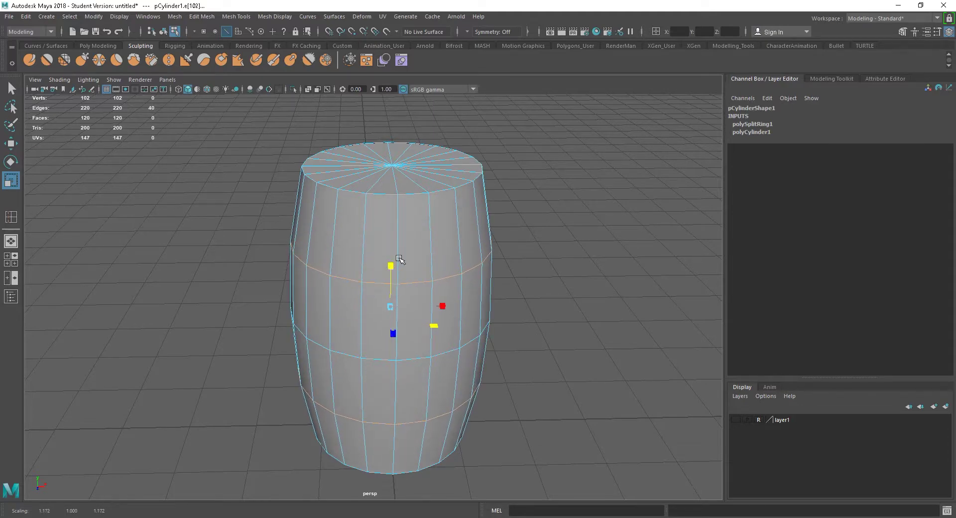
- Clear the edge selection and examine the barrel's silhouette from several angles
mouse_move(573, 330)
left_mouse_down("alt")
mouse_move(570, 308)
mouse_move(593, 316)
mouse_move(504, 316)
mouse_move(578, 320)
left_mouse_up("alt")
right_click_drag(579, 319, 552, 317, "alt")
left_click_drag(552, 317, 524, 319, "alt")
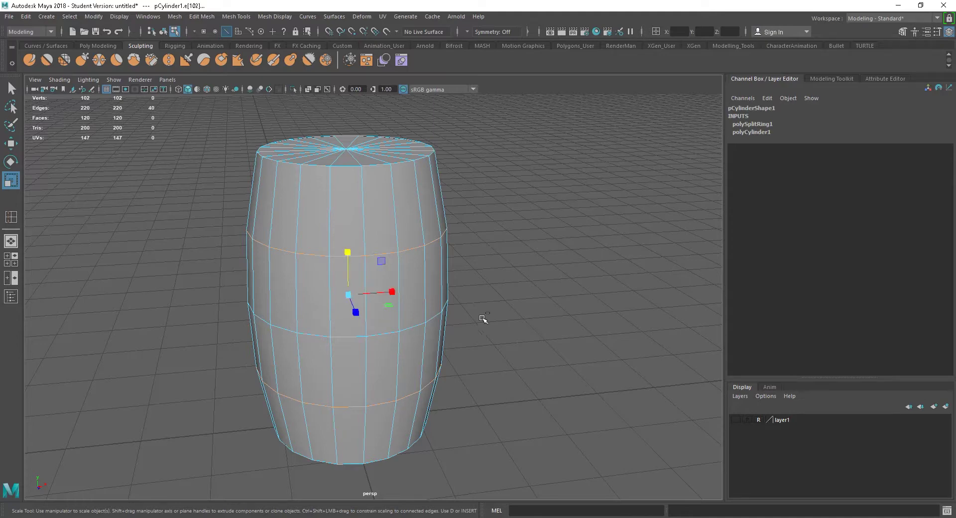
left_click_drag(507, 319, 533, 341, "alt")
left_click(533, 341)
right_click_drag(568, 385, 533, 358, "alt")
mouse_move(534, 358)
left_mouse_down("alt")
mouse_move(523, 343)
mouse_move(536, 351)
left_mouse_up("alt")
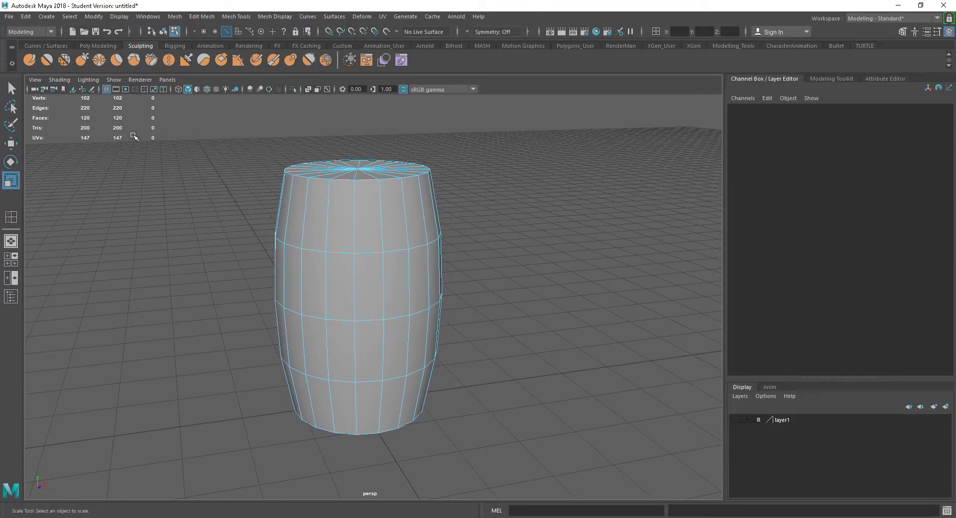
left_click_drag(438, 262, 442, 264, "alt")
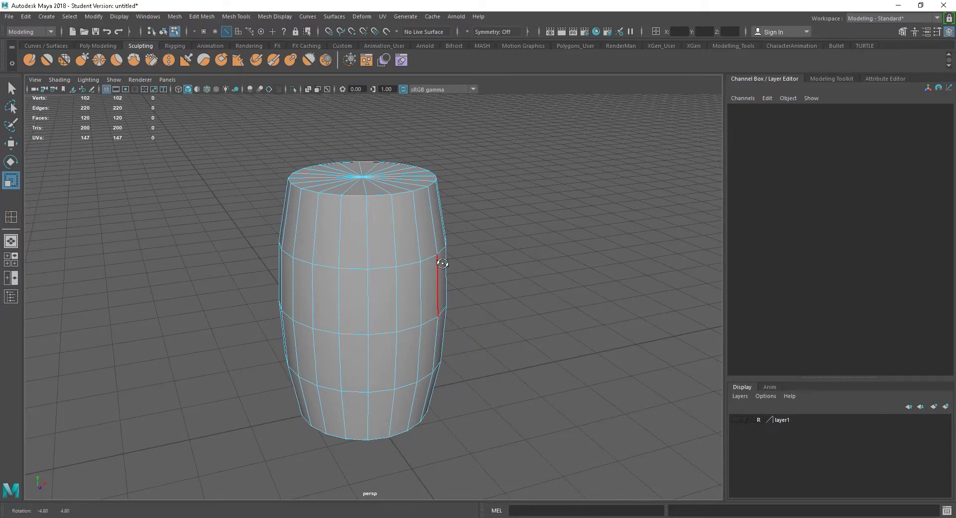
left_click_drag(438, 341, 432, 346, "alt")
left_click_drag(354, 249, 355, 254, "alt")
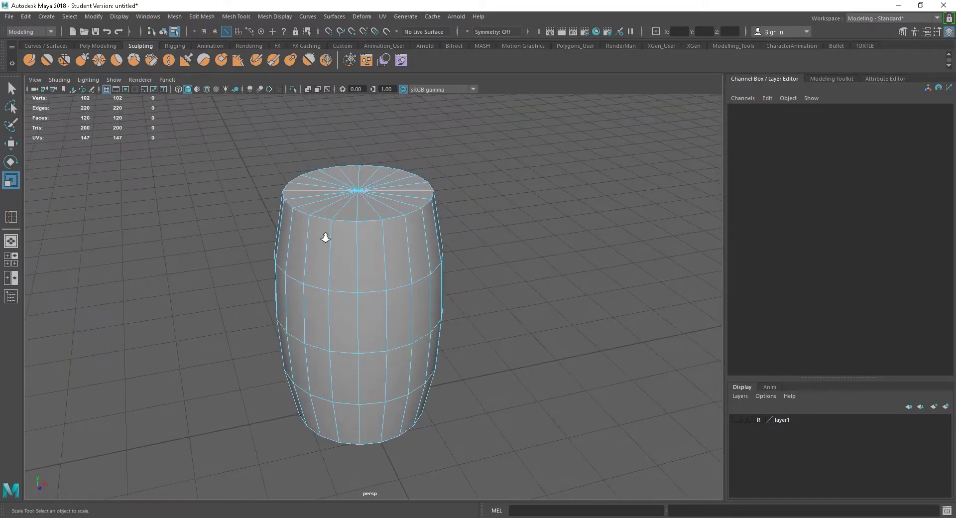
- Examine the barrel's top cap up close and compare it with the wooden barrel reference photo in the Firefox image search
right_click_drag(327, 237, 392, 259, "alt")
left_click_drag(392, 259, 394, 267, "alt")
right_click_drag(438, 297, 395, 276, "alt")
left_click_drag(394, 276, 395, 288, "alt")
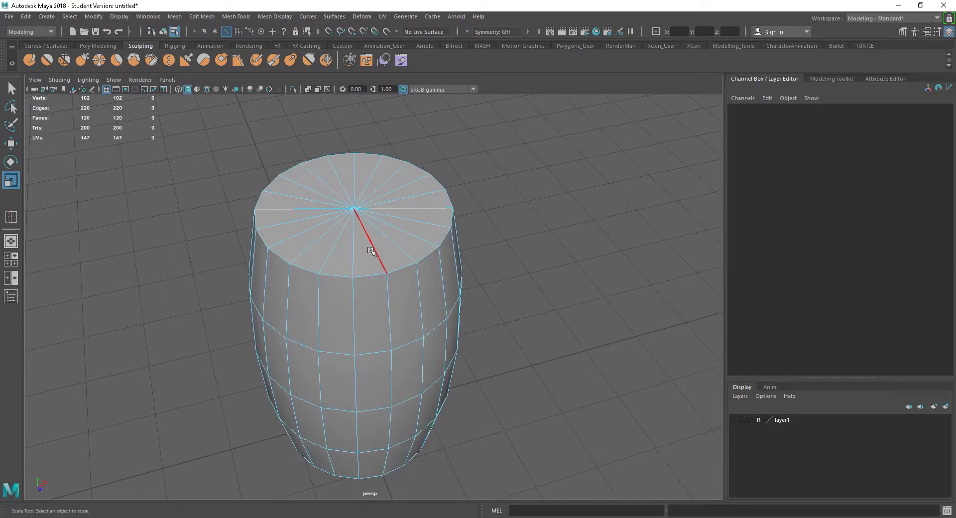
left_click_drag(368, 265, 373, 264, "alt")
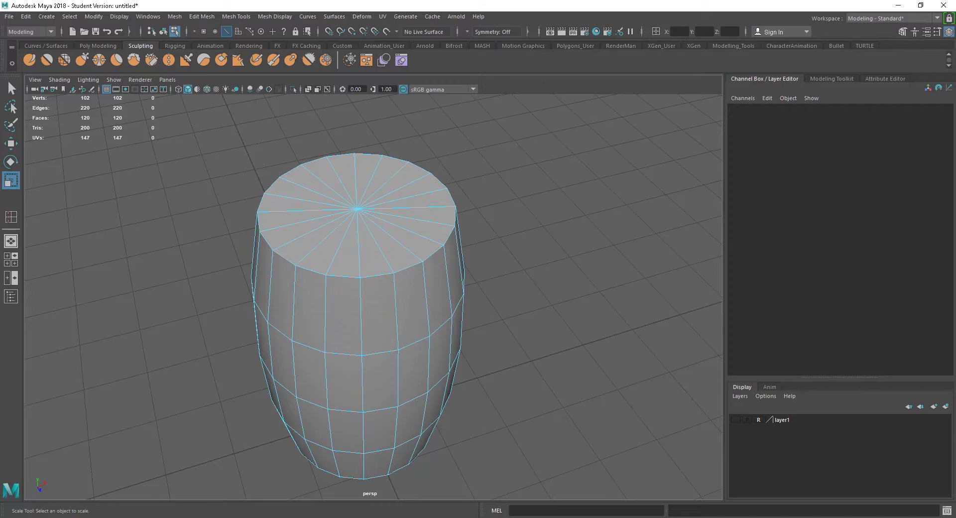
left_click_drag(955, 10, 465, 140)
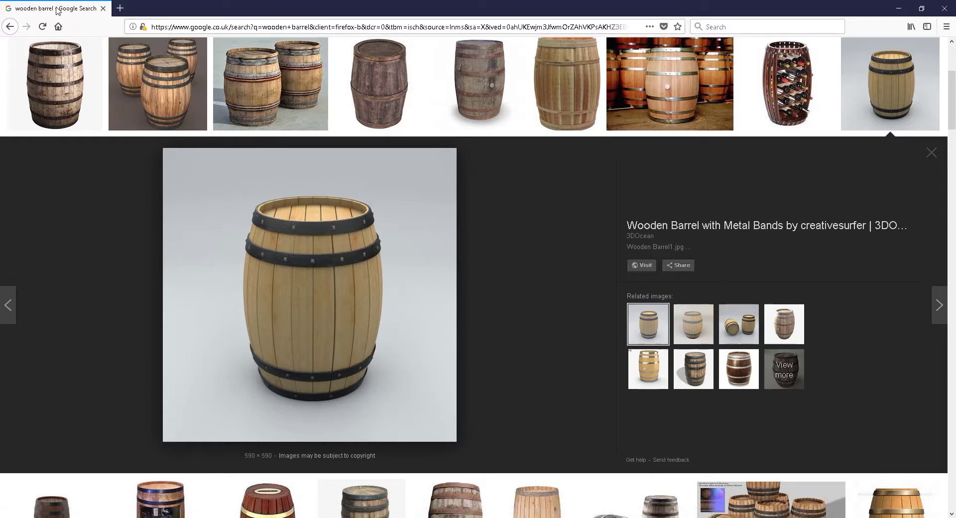
key("alt+Tab")
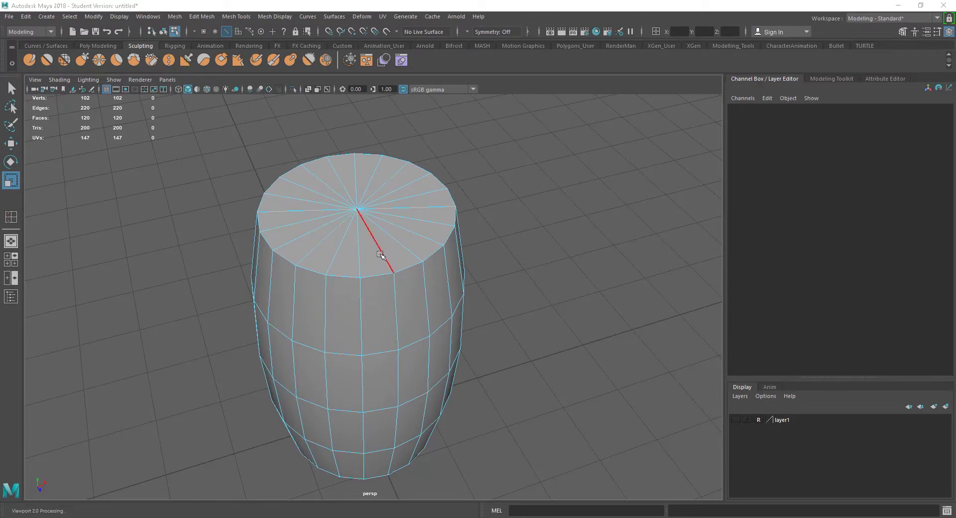
- Switch to face selection and select all faces of both the top and bottom caps of the barrel
left_click_drag(382, 256, 404, 246, "alt")
right_click(377, 189)
right_click_drag(377, 189, 379, 217)
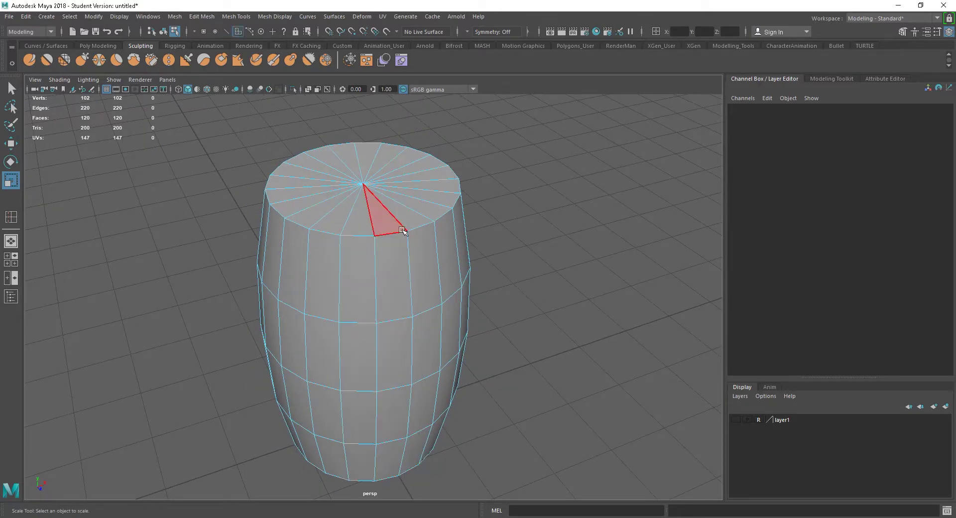
left_click_drag(411, 237, 420, 258, "alt")
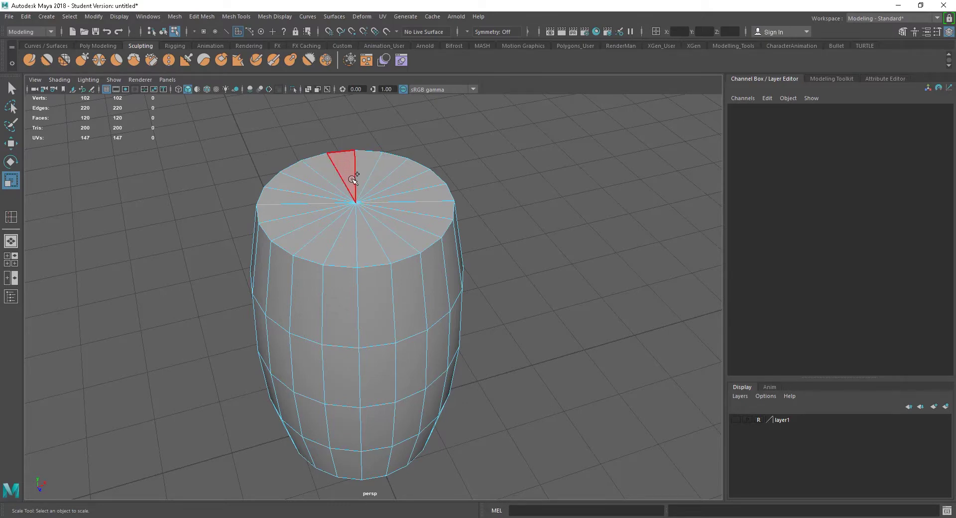
mouse_move(352, 182)
left_mouse_down()
mouse_move(358, 219)
mouse_move(389, 192)
mouse_move(376, 157)
left_mouse_up()
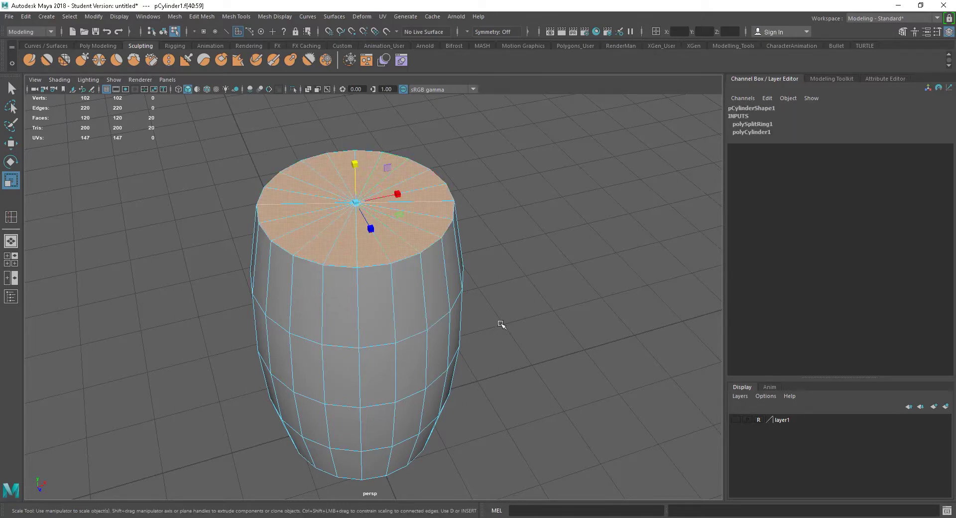
left_click_drag(502, 324, 504, 260, "alt")
mouse_move(363, 224)
left_mouse_down()
mouse_move(338, 269)
mouse_move(387, 273)
mouse_move(376, 247)
mouse_move(495, 239)
mouse_move(508, 311)
mouse_move(557, 345)
mouse_move(468, 316)
mouse_move(454, 301)
mouse_move(497, 318)
mouse_move(506, 358)
mouse_move(518, 346)
mouse_move(510, 351)
mouse_move(511, 319)
mouse_move(527, 327)
mouse_move(520, 304)
left_mouse_up()
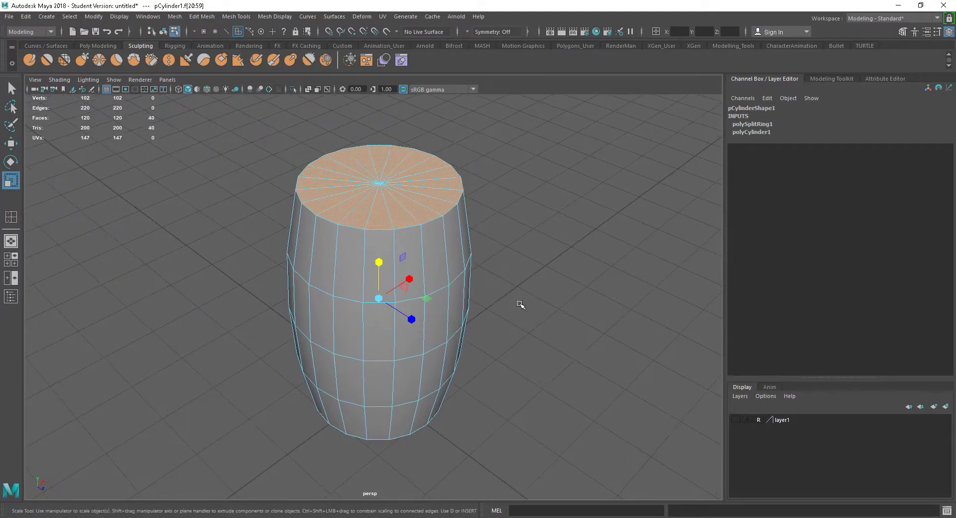
- Extrude the selected top and bottom cap faces with an offset of about 1.3 to form an inset rim
middle_click_drag(521, 304, 517, 314, "alt")
right_click_drag(517, 314, 518, 318, "alt")
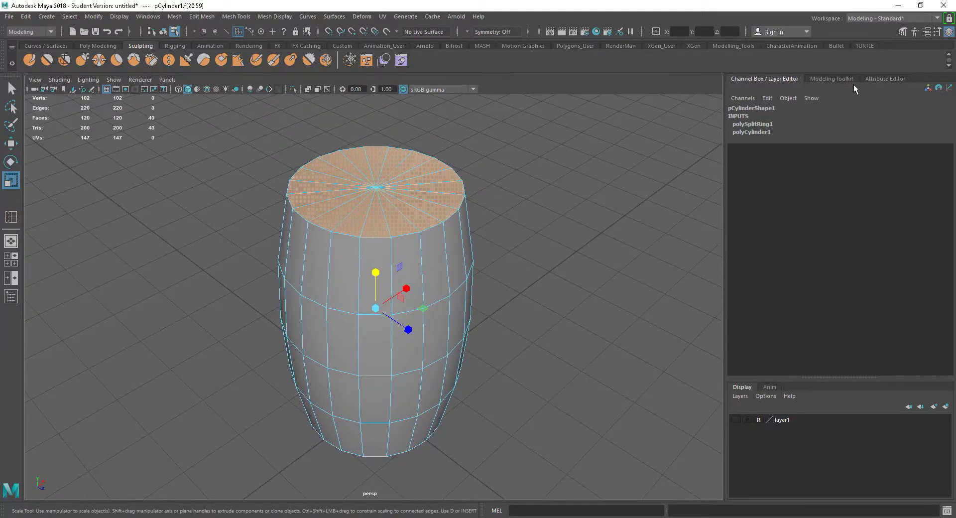
left_click(886, 78)
left_click(829, 88)
left_click(832, 75)
left_click(832, 79)
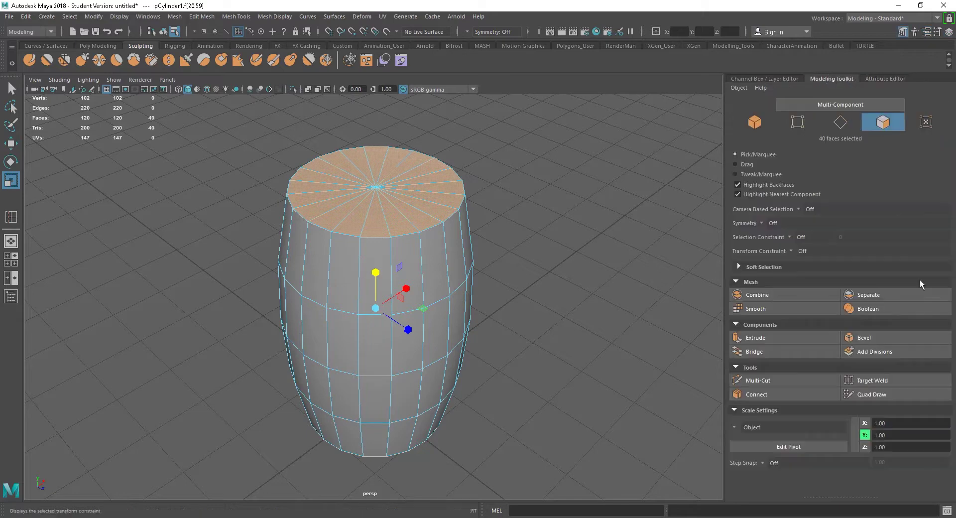
left_click(757, 342)
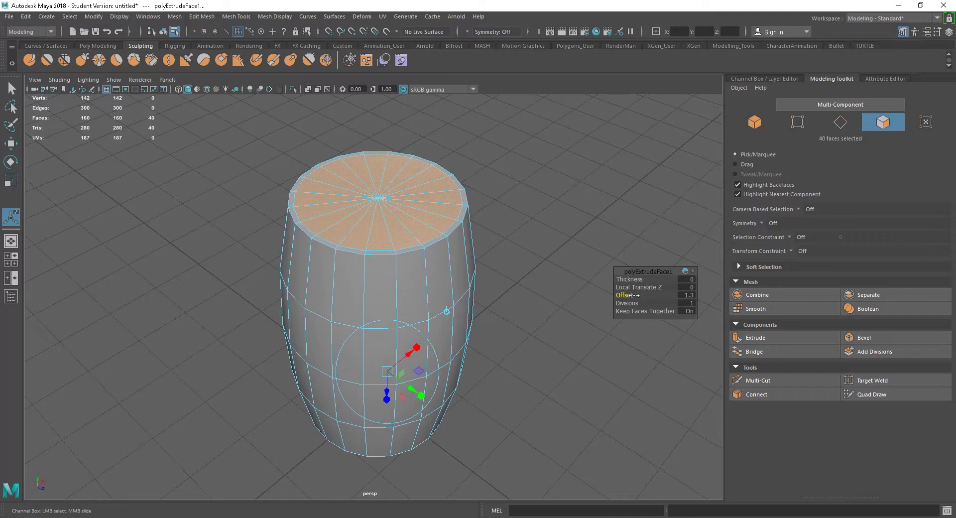
left_click_drag(632, 295, 633, 305)
- Extrude the inset cap faces again with a thickness of -1.3 to recess both caps, then select the barrel as an object
key("ctrl+e")
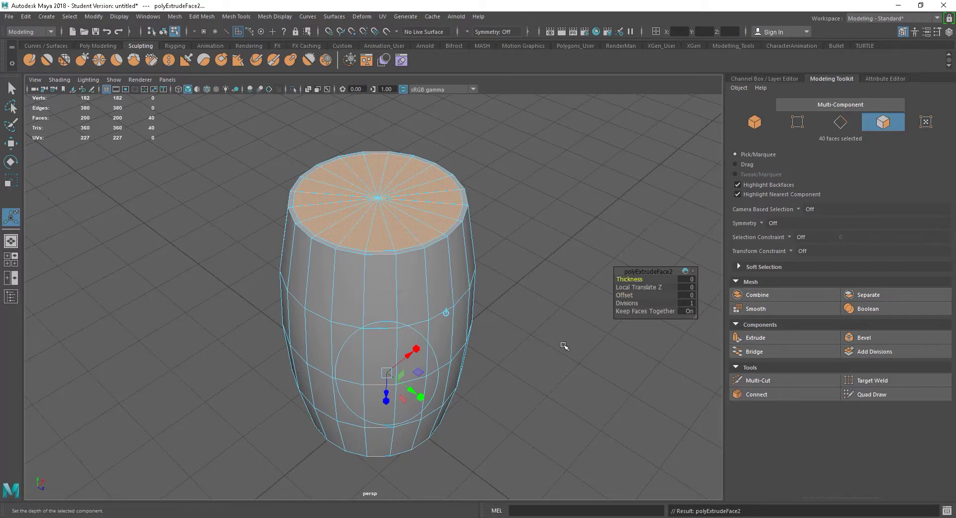
left_click_drag(625, 279, 626, 283)
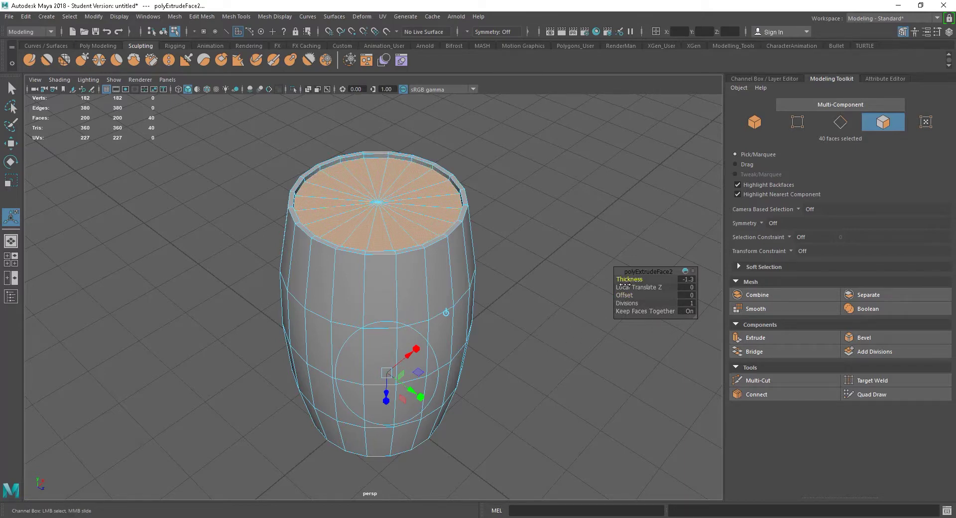
mouse_move(454, 340)
left_mouse_down("alt")
mouse_move(455, 262)
mouse_move(456, 333)
left_mouse_up("alt")
right_click_drag(488, 186, 528, 161)
left_click(348, 267)
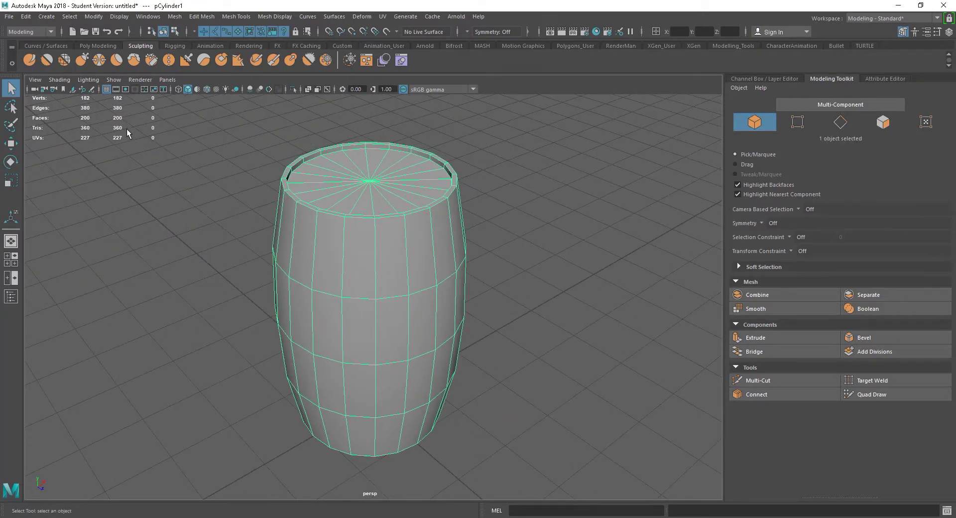
- Examine the recessed top cap and its rim from several angles
mouse_move(378, 299)
left_mouse_down("alt")
mouse_move(378, 279)
mouse_move(377, 288)
mouse_move(387, 280)
mouse_move(380, 301)
mouse_move(390, 316)
mouse_move(380, 288)
mouse_move(380, 311)
left_mouse_up("alt")
right_click_drag(380, 312, 395, 333, "alt")
left_click_drag(395, 333, 371, 352, "alt")
right_click_drag(372, 352, 422, 360, "alt")
middle_click_drag(423, 359, 445, 365, "alt")
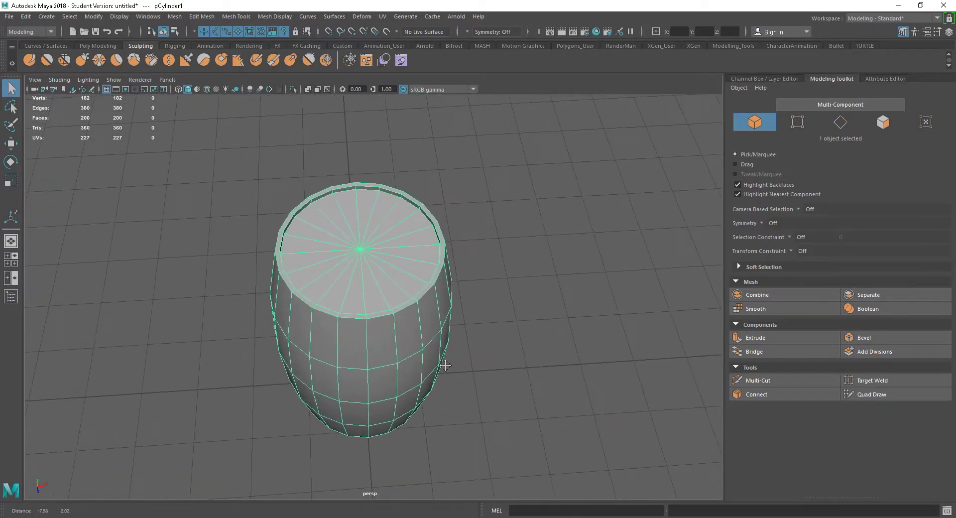
right_click_drag(395, 359, 433, 367, "alt")
left_click_drag(432, 367, 441, 378, "alt")
middle_click_drag(441, 378, 454, 377, "alt")
right_click_drag(369, 363, 394, 367, "alt")
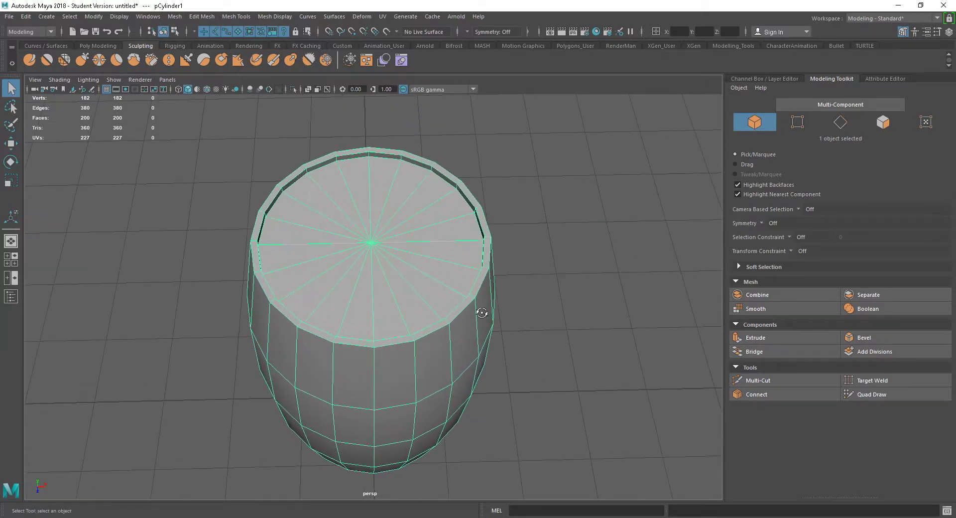
mouse_move(481, 313)
left_mouse_down("alt")
mouse_move(461, 318)
mouse_move(485, 313)
mouse_move(478, 311)
left_mouse_up("alt")
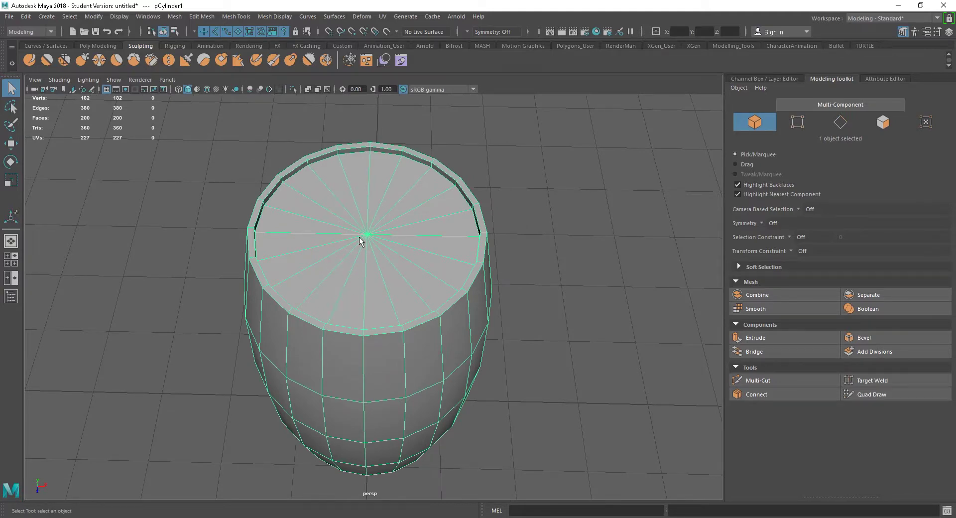
- Delete 18 radial edges on the top cap, keeping only one straight line through its center
right_click_drag(360, 279, 356, 218)
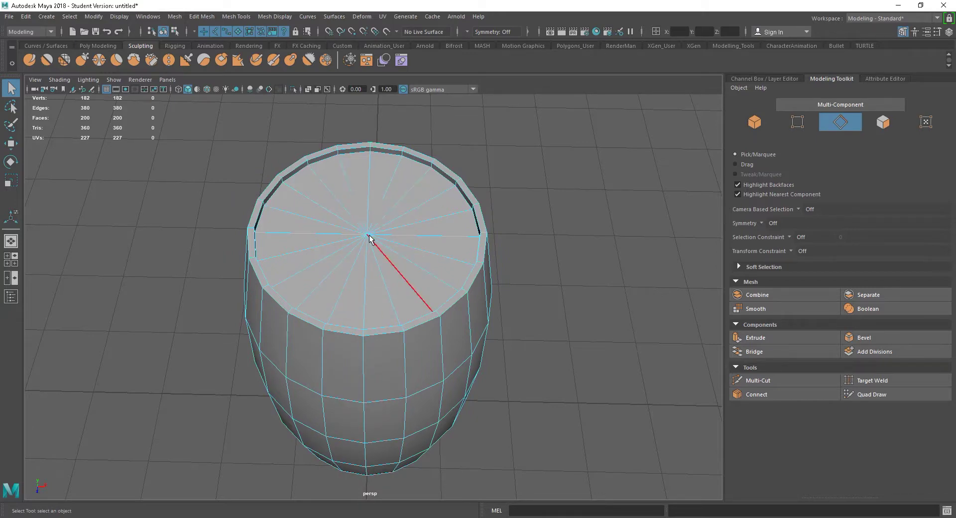
left_click_drag(391, 252, 383, 282, "alt")
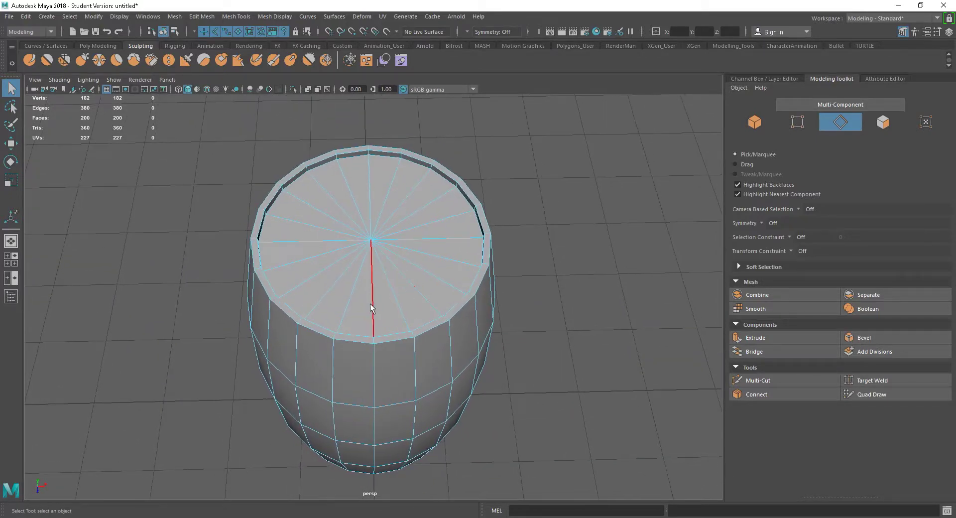
left_click(374, 270)
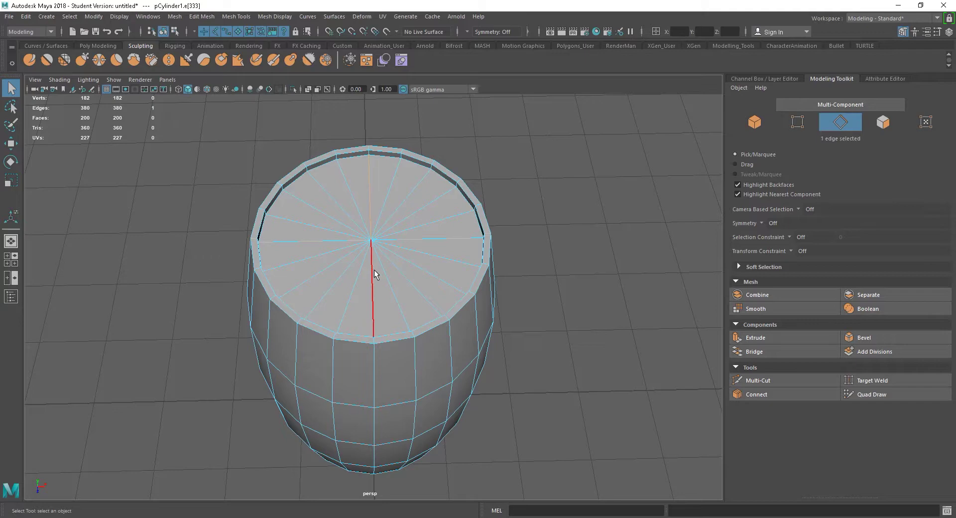
left_click(353, 298)
mouse_move(333, 250)
left_mouse_down()
mouse_move(342, 281)
mouse_move(326, 281)
mouse_move(331, 225)
mouse_move(346, 197)
mouse_move(357, 286)
mouse_move(431, 268)
mouse_move(438, 209)
mouse_move(399, 165)
left_mouse_up()
mouse_move(493, 348)
left_mouse_down("alt")
mouse_move(502, 356)
mouse_move(477, 353)
left_mouse_up("alt")
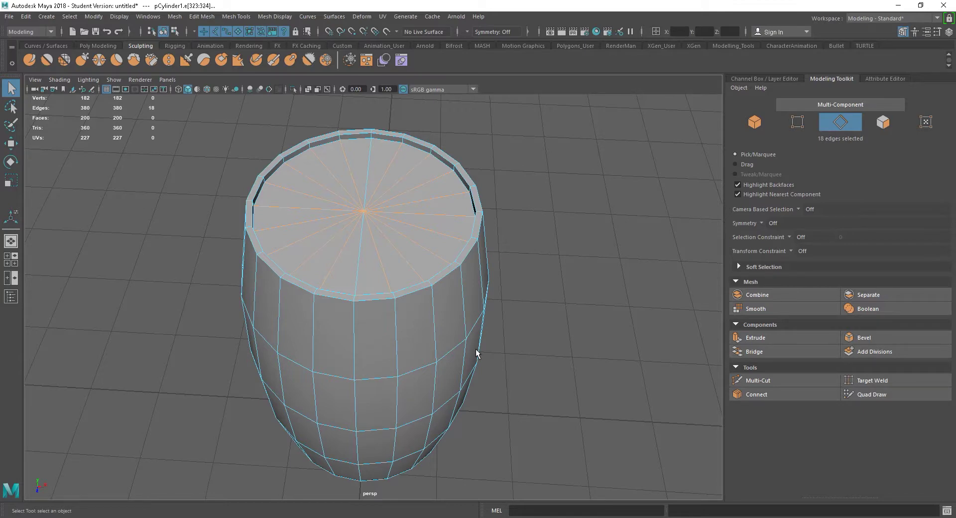
key("Delete")
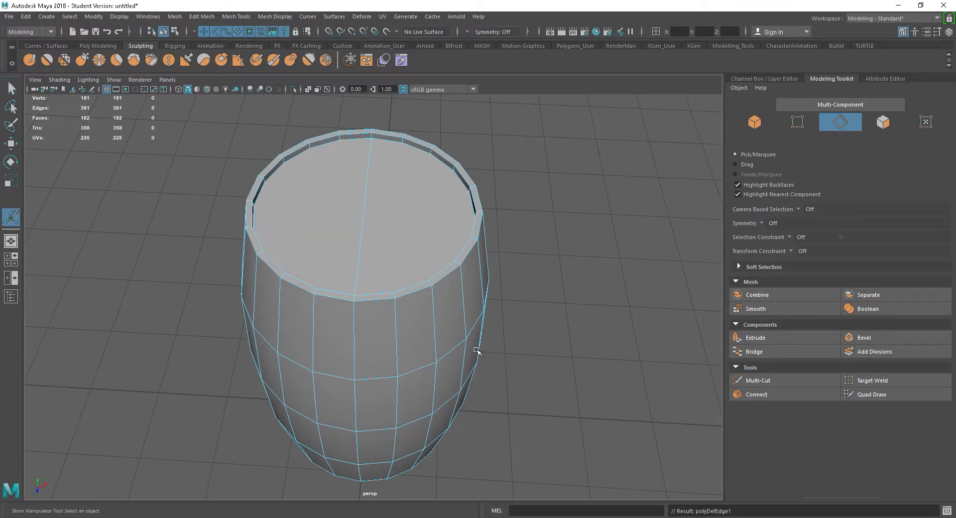
- Delete 18 radial edges on the bottom cap, keeping only one straight line through its center
left_click_drag(490, 374, 489, 278, "alt")
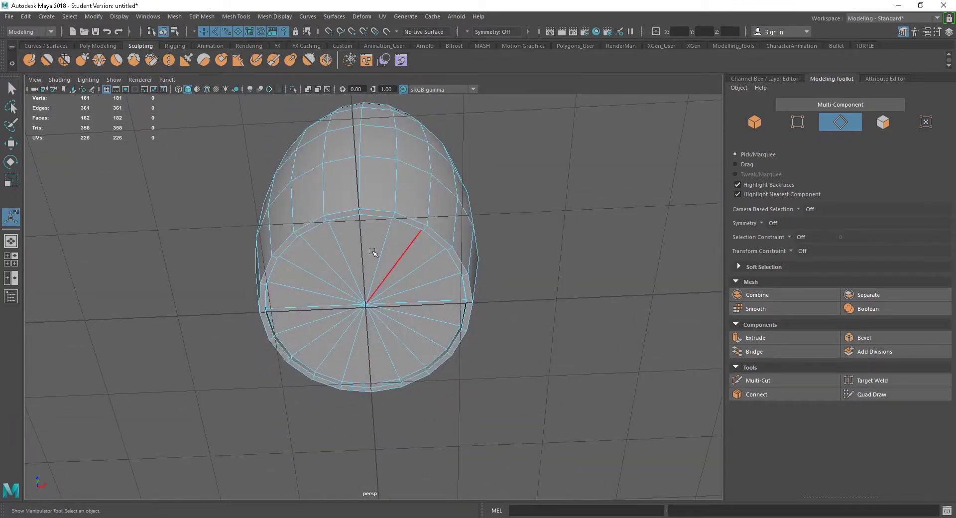
left_click(340, 245)
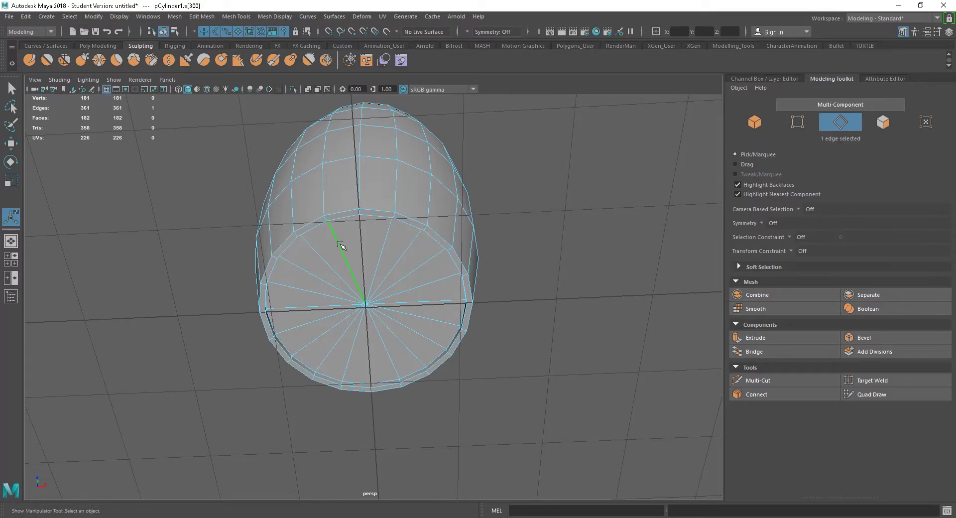
key("ctrl+z")
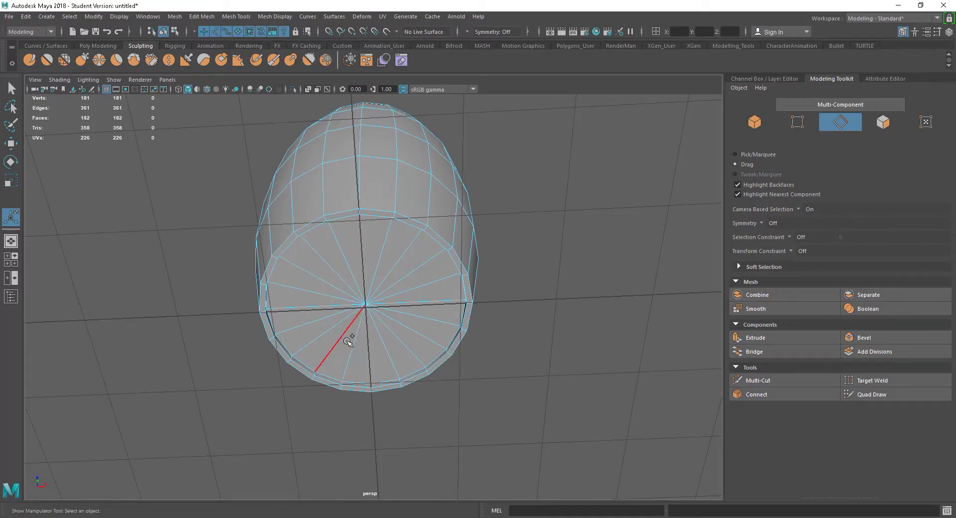
left_click_drag(345, 328, 338, 234)
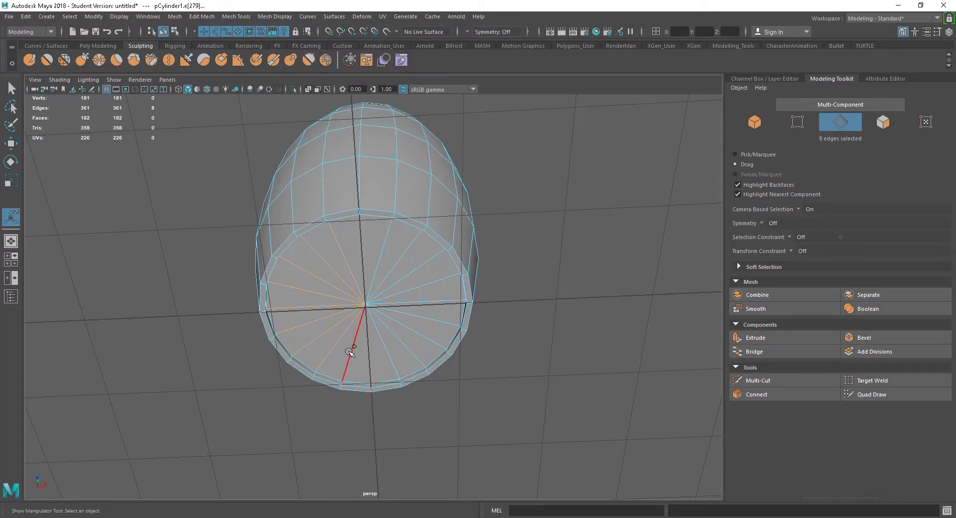
mouse_move(387, 356)
left_mouse_down()
mouse_move(433, 324)
mouse_move(405, 241)
mouse_move(392, 240)
left_mouse_up()
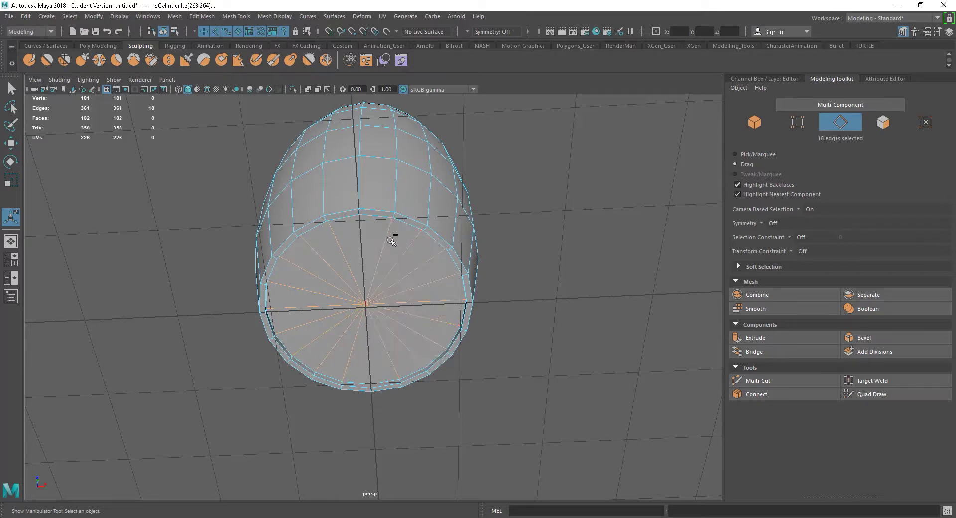
left_click_drag(477, 252, 481, 260, "alt")
key("Delete")
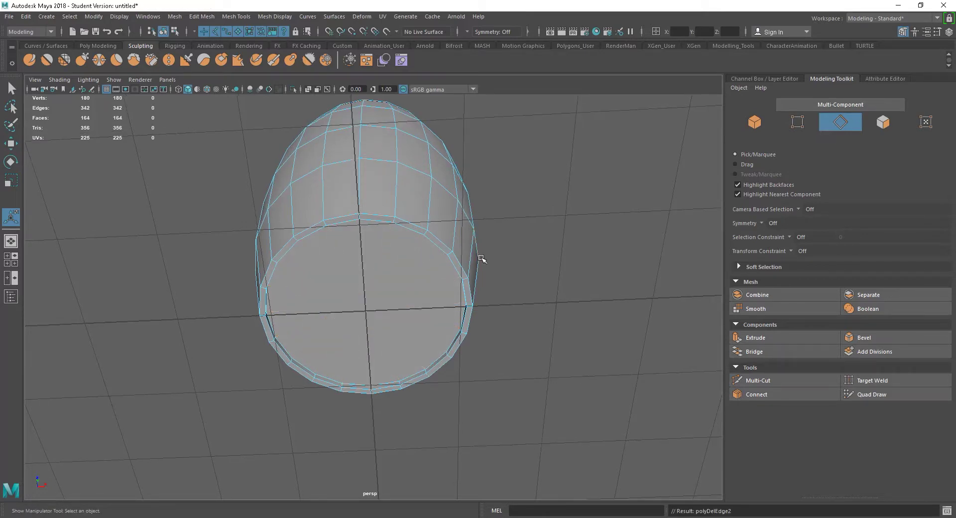
- Inspect the cleaned-up top cap with its single center edge from several angles
left_click_drag(474, 255, 493, 366, "alt")
right_click_drag(503, 381, 434, 351, "alt")
mouse_move(434, 351)
left_mouse_down("alt")
mouse_move(435, 367)
mouse_move(434, 340)
left_mouse_up("alt")
right_click_drag(402, 260, 465, 312, "alt")
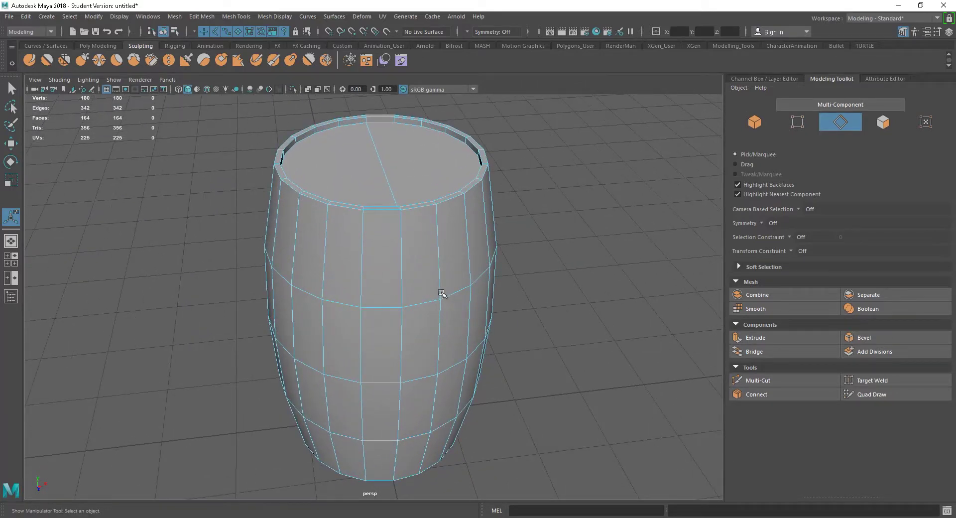
mouse_move(442, 292)
left_mouse_down("alt")
mouse_move(418, 298)
mouse_move(431, 313)
mouse_move(433, 300)
left_mouse_up("alt")
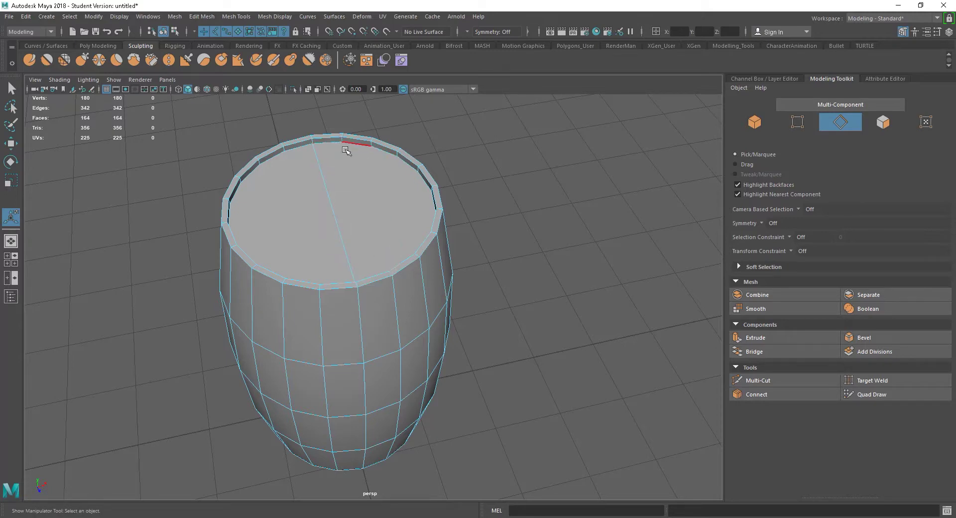
mouse_move(438, 245)
left_mouse_down("alt")
mouse_move(437, 235)
mouse_move(339, 237)
mouse_move(427, 244)
left_mouse_up("alt")
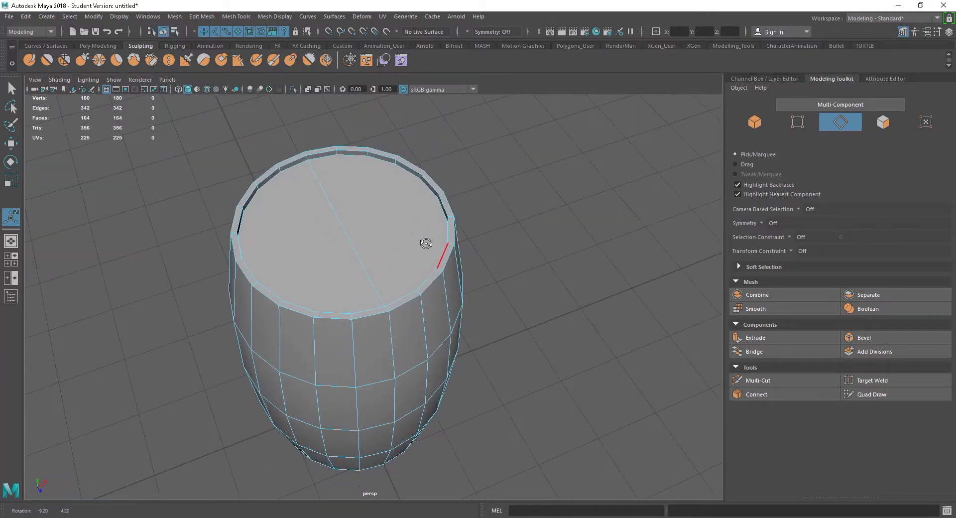
right_click_drag(427, 244, 392, 258, "alt")
middle_click_drag(388, 269, 423, 258, "alt")
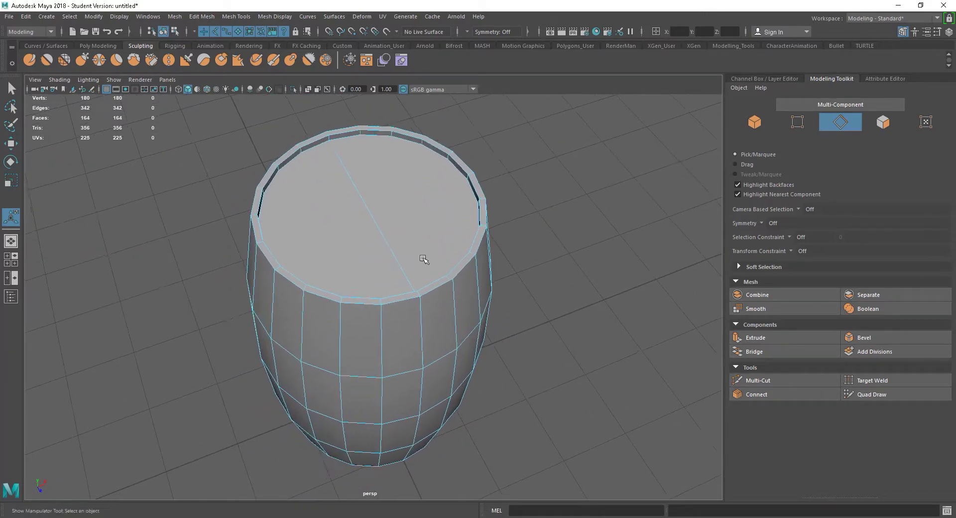
left_click_drag(423, 258, 417, 258, "alt")
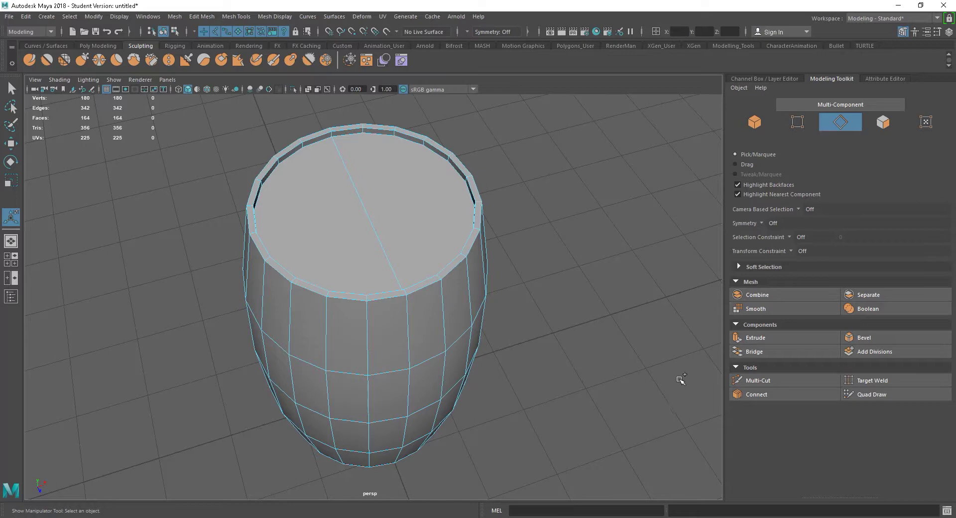
- Use Multi-Cut to cut four plank lines parallel to the center edge across one half of the top cap, joining opposite rim vertices
left_click_drag(477, 289, 551, 298, "alt")
left_click(535, 194)
left_click_drag(414, 235, 336, 217, "alt")
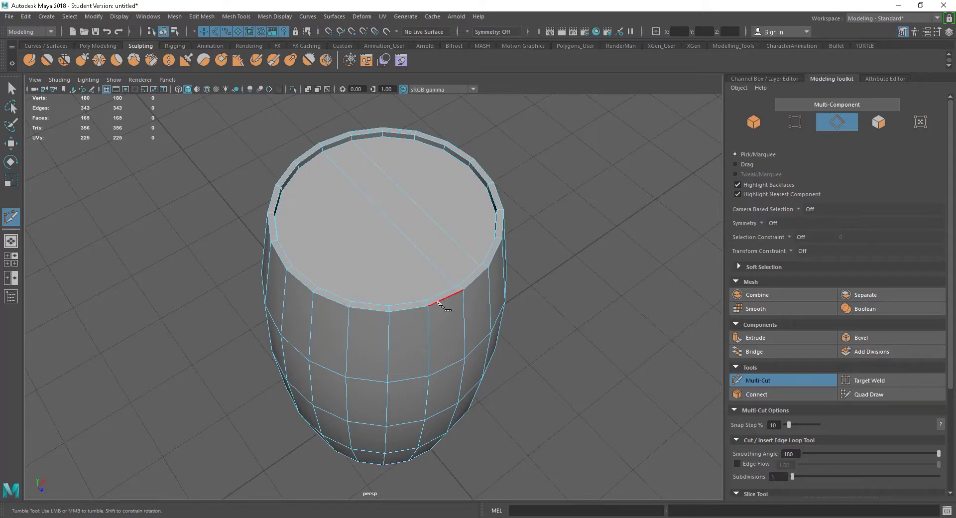
left_click_drag(386, 145, 475, 102, "alt")
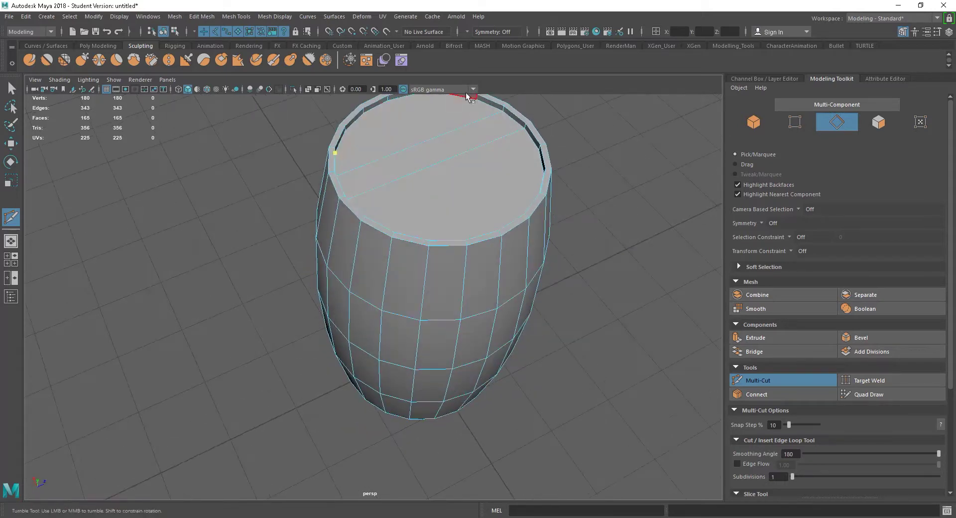
left_click(476, 102)
middle_click_drag(502, 187, 496, 256, "alt")
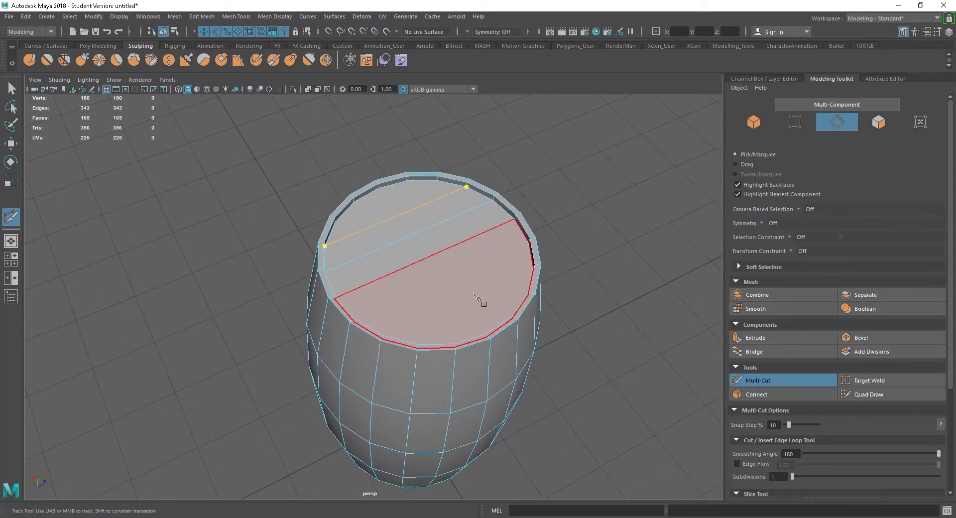
right_click(476, 296)
left_click_drag(438, 188, 337, 222, "alt")
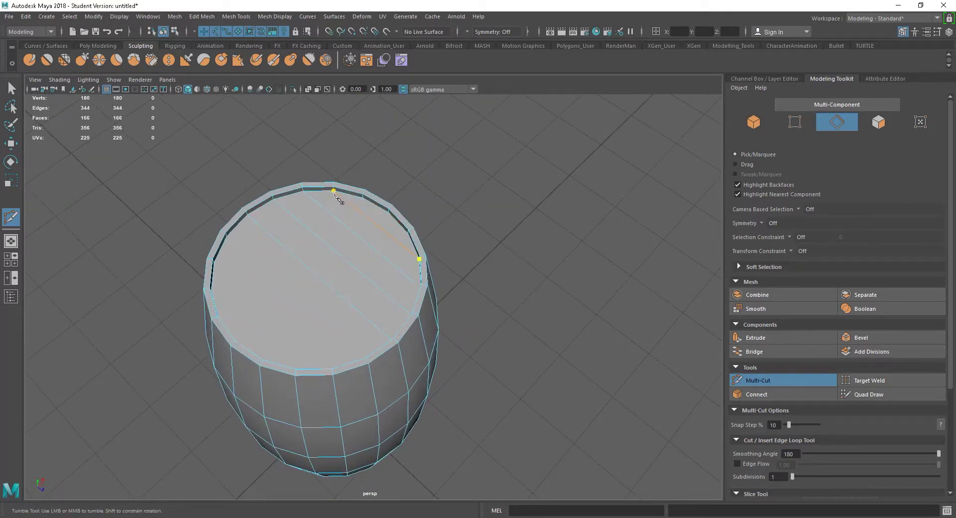
left_click(334, 193)
right_click(398, 248)
left_click(363, 198)
right_click(429, 284)
- Use Multi-Cut to cut four plank lines parallel to the center edge across the other half of the top cap
left_click_drag(445, 313, 302, 255, "alt")
middle_click_drag(301, 254, 313, 330, "alt")
left_click_drag(314, 334, 229, 288, "alt")
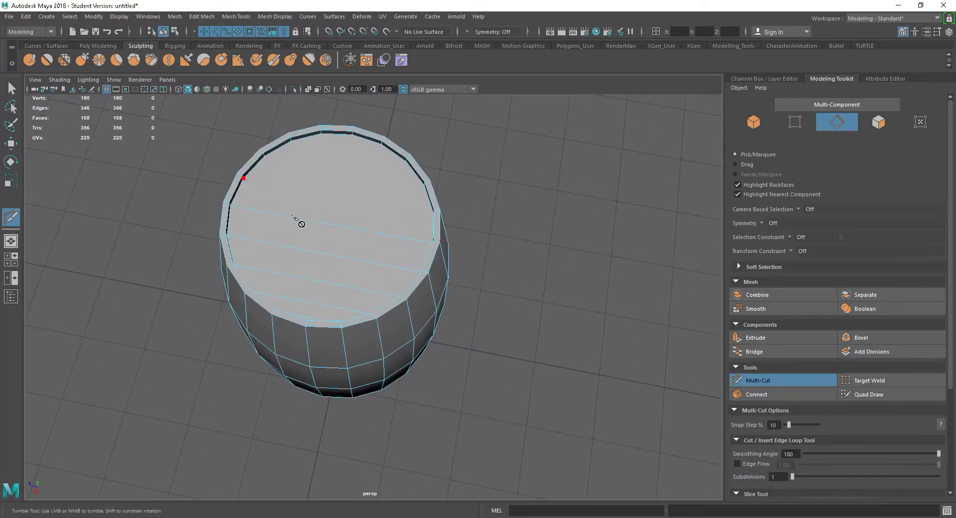
left_click_drag(296, 219, 433, 181, "alt")
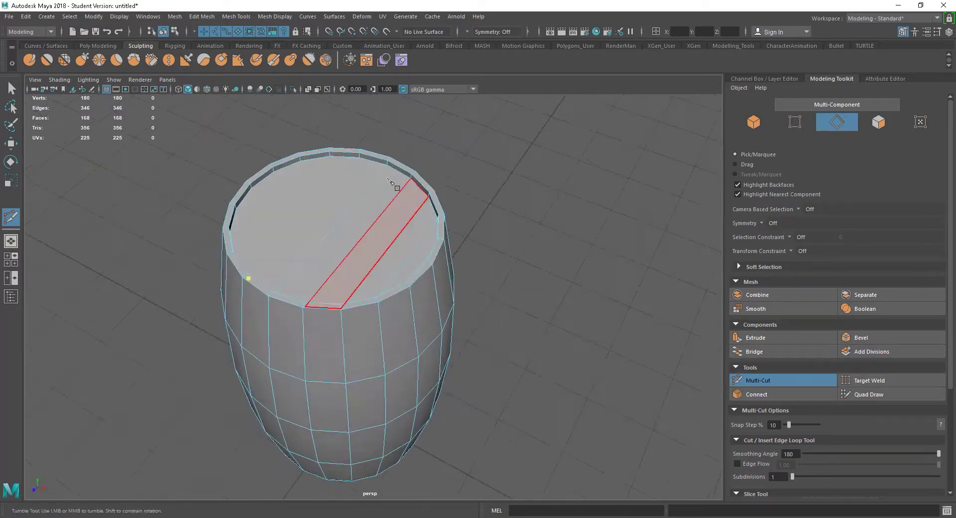
left_click(363, 175)
key("Return")
left_click(274, 171)
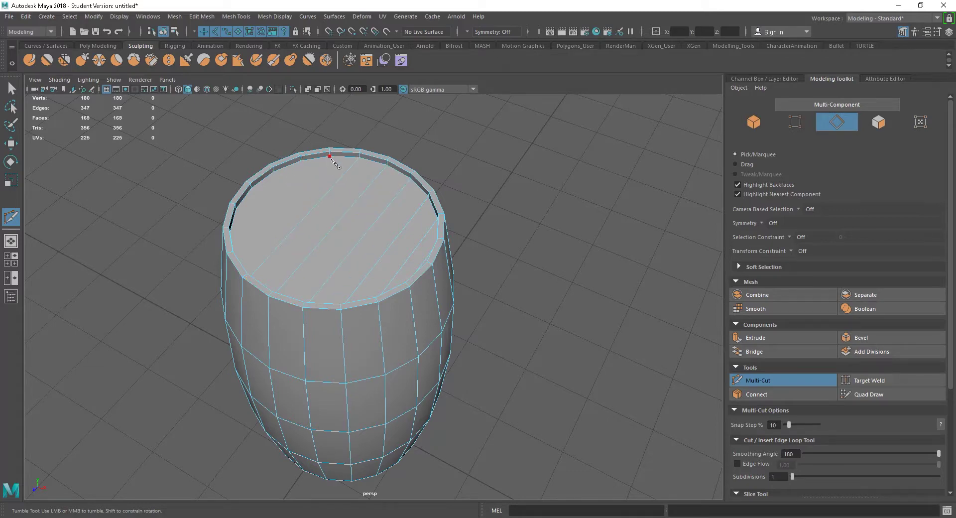
left_click_drag(360, 222, 236, 203, "alt")
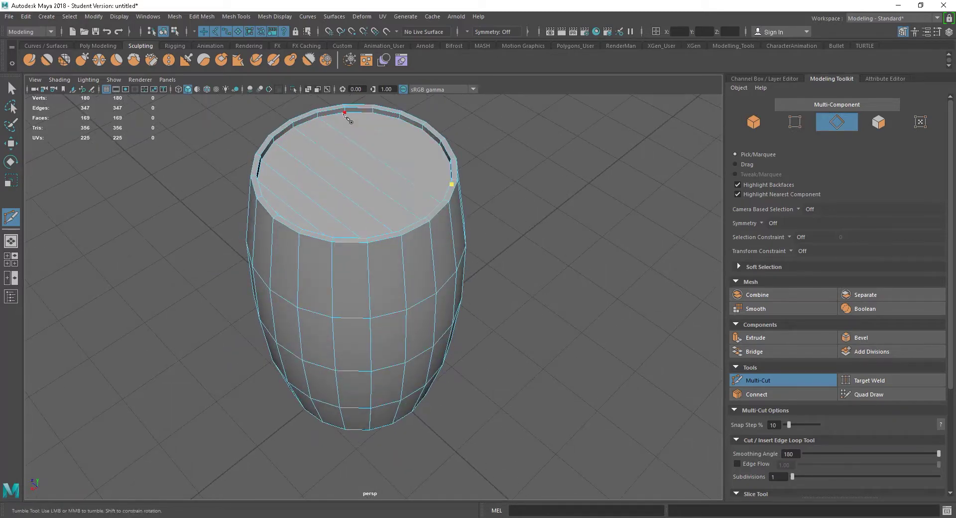
left_click_drag(350, 131, 438, 243, "alt")
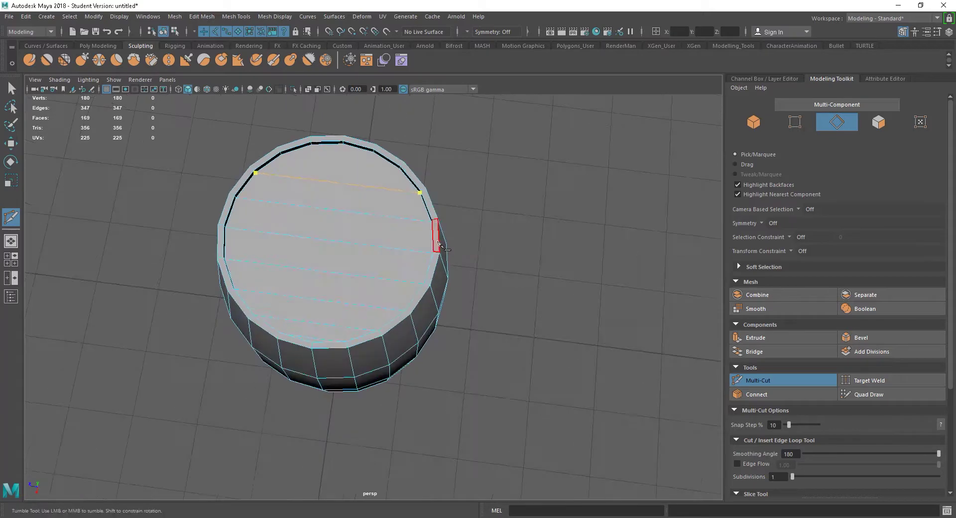
left_click(282, 155)
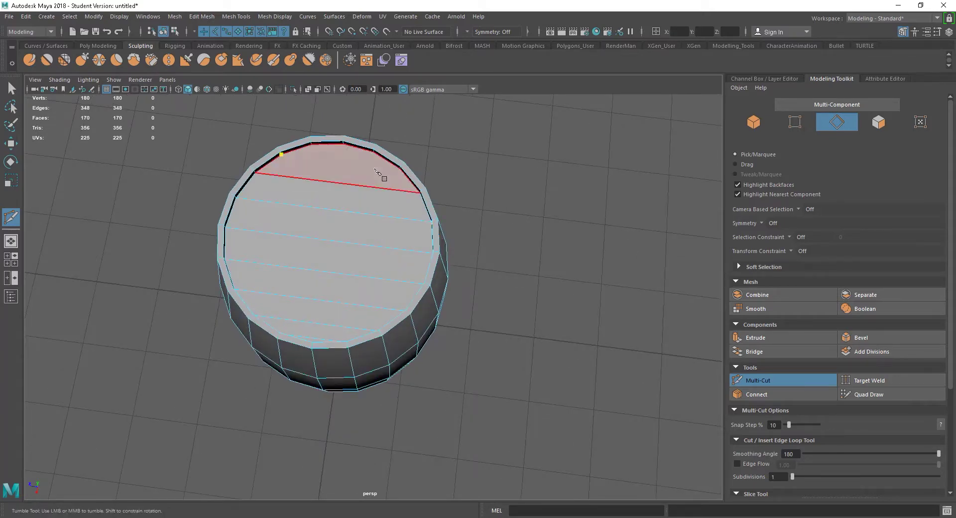
right_click(422, 233)
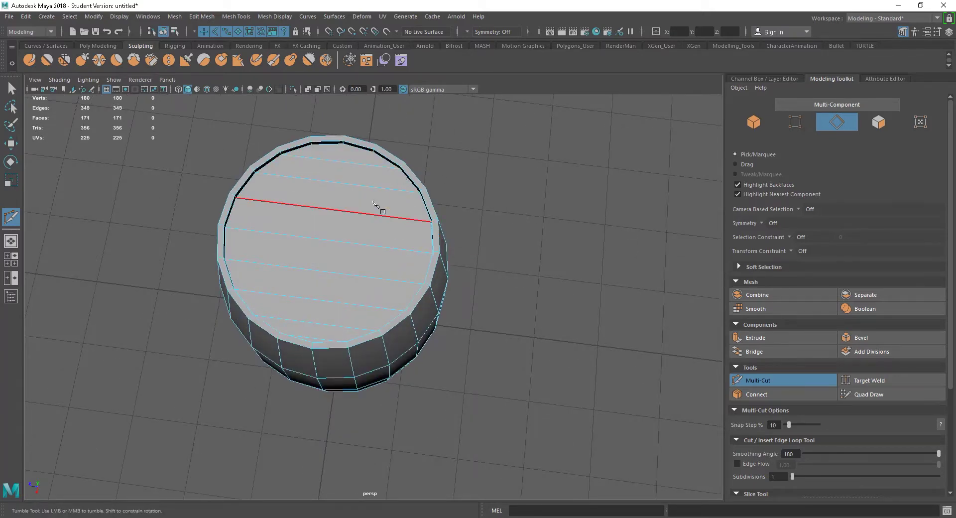
left_click(334, 160)
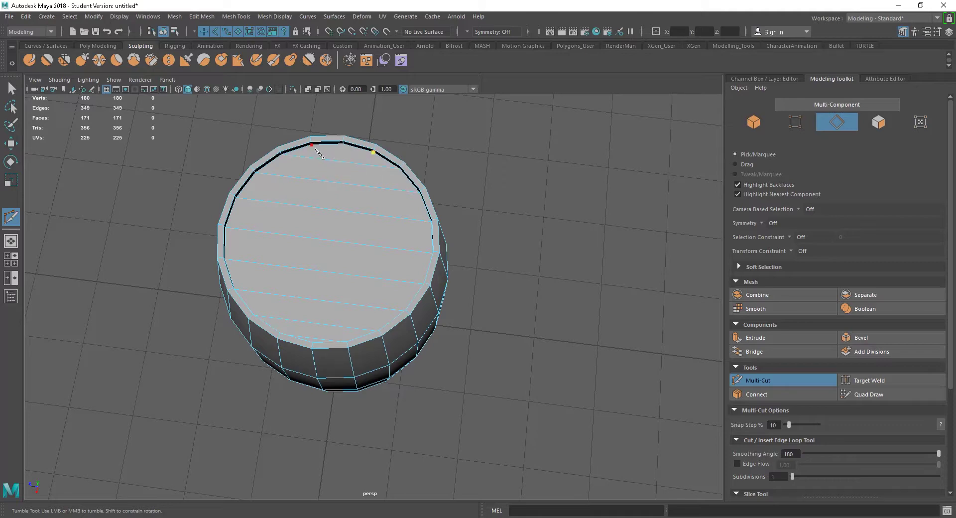
key("Return")
- Cut four plank lines parallel to the center edge across one half of the bottom cap, joining opposite rim vertices
left_click_drag(393, 356, 423, 248, "alt")
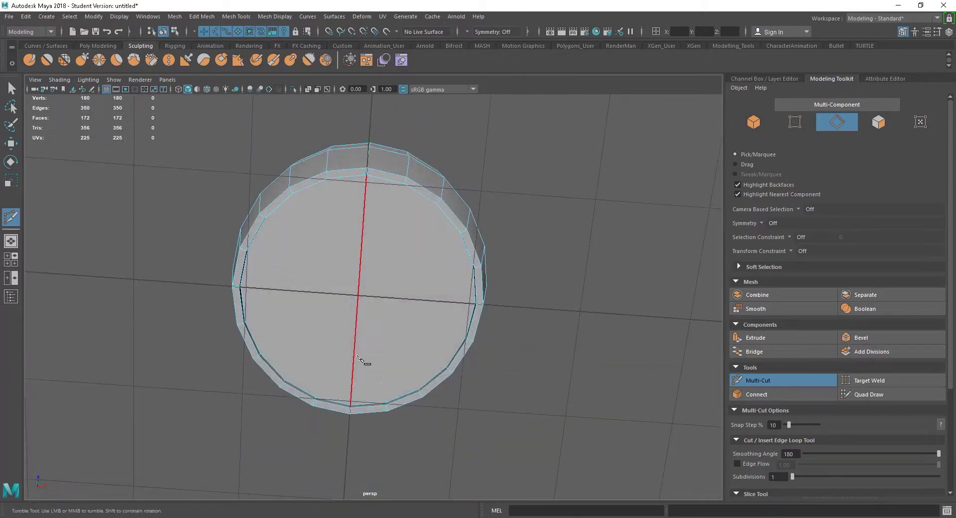
left_click_drag(386, 264, 380, 144, "alt")
middle_click_drag(380, 143, 376, 233, "alt")
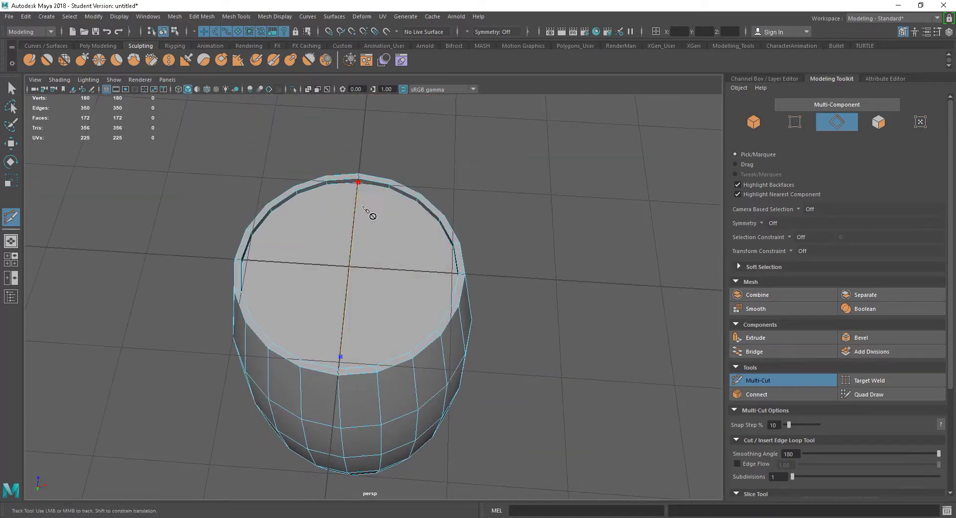
key("Return")
left_click_drag(328, 188, 331, 335, "alt")
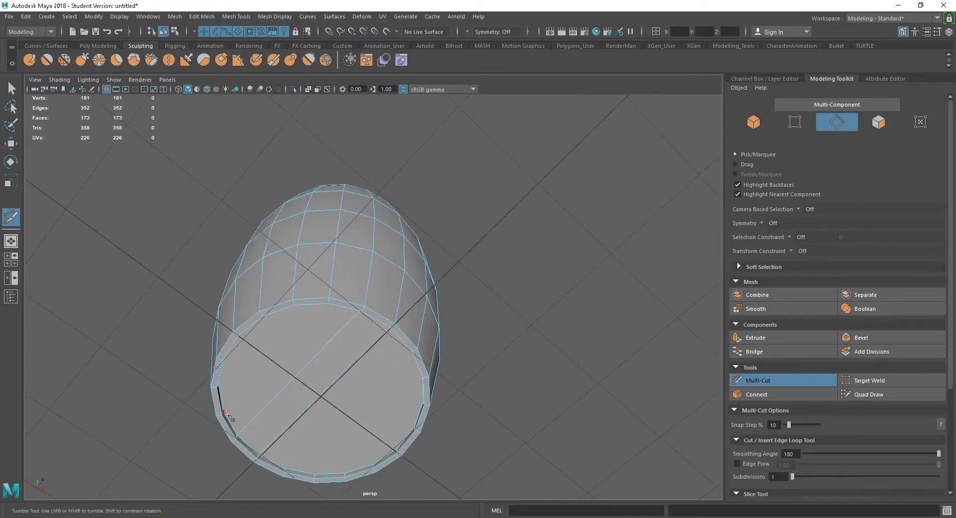
left_click_drag(231, 415, 324, 330, "alt")
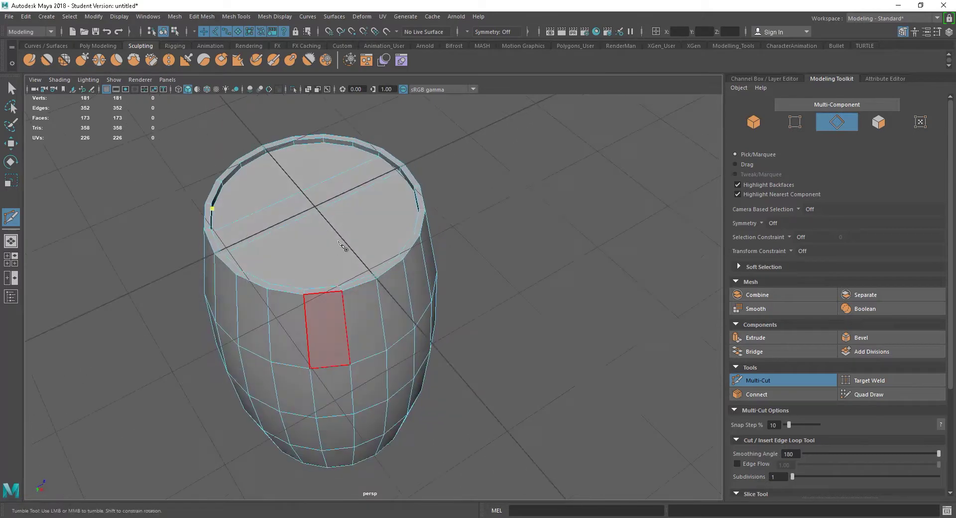
left_click(353, 146)
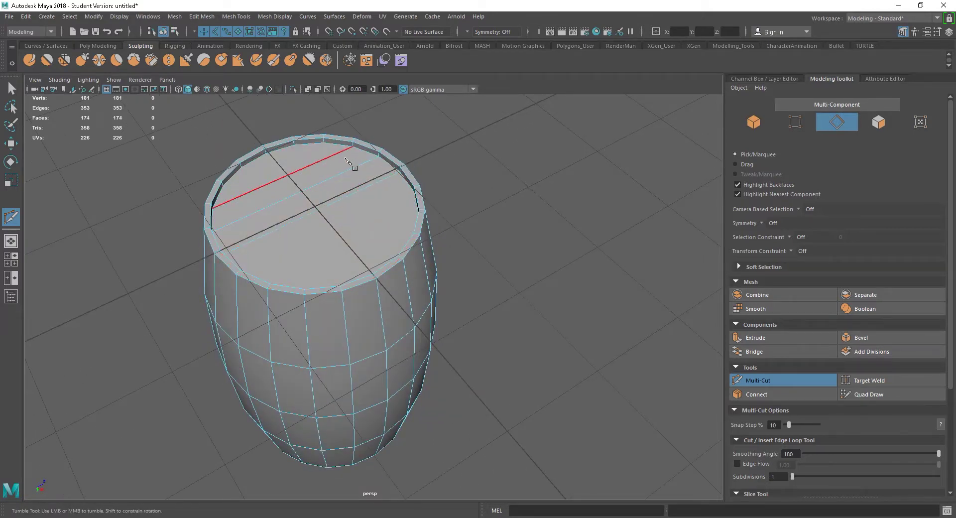
key("Return")
left_click(324, 144)
left_click_drag(326, 165, 264, 224, "alt")
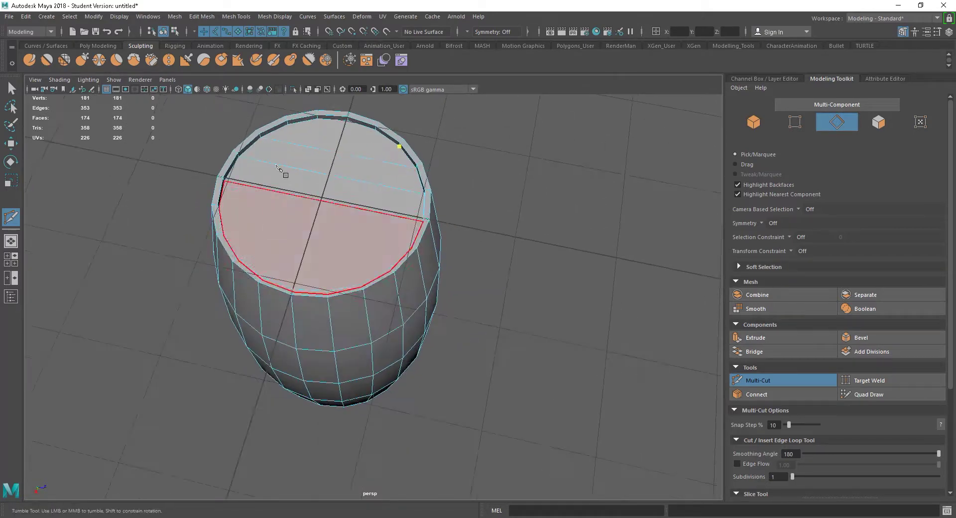
key("Return")
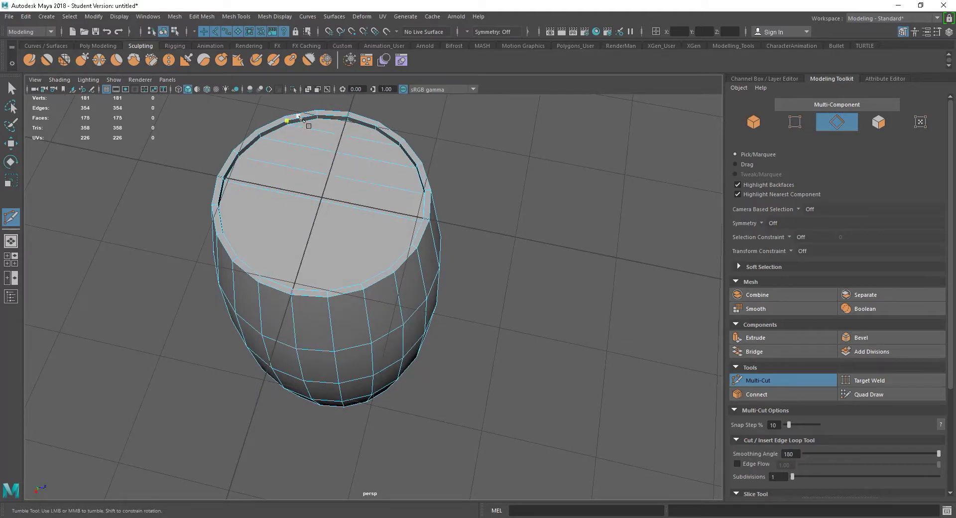
left_click(318, 119)
key("Return")
- Cut four matching parallel plank lines across the remaining half of the bottom cap
left_click_drag(295, 212, 451, 225, "alt")
left_click_drag(378, 180, 542, 268, "alt")
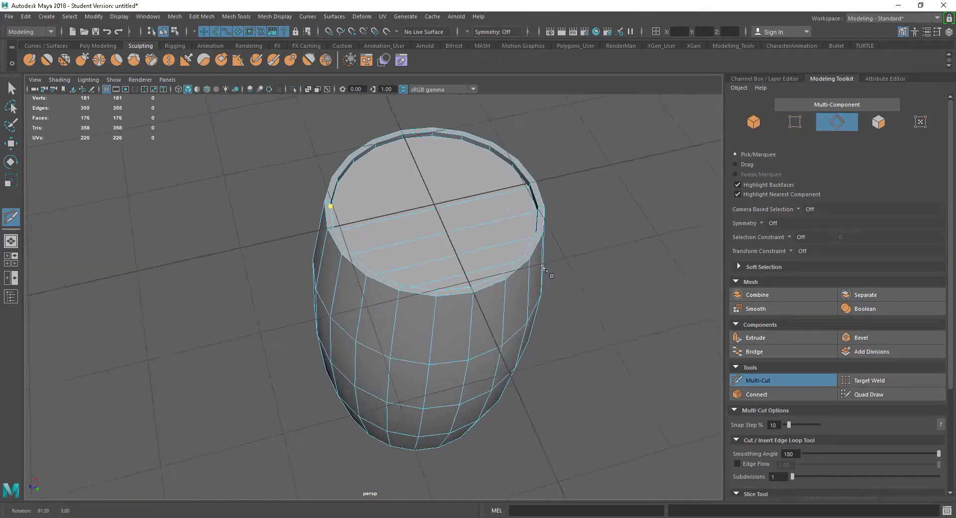
left_click(513, 169)
key("Return")
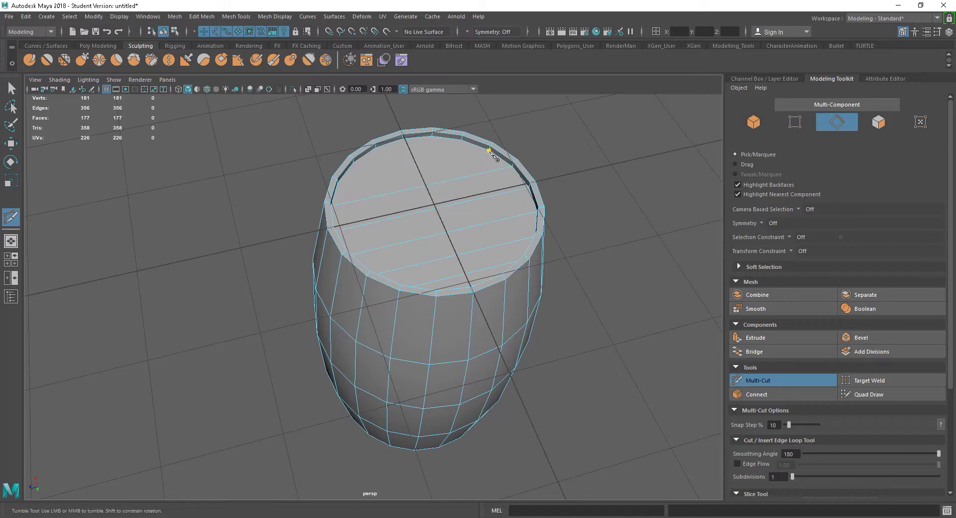
left_click_drag(493, 155, 386, 199, "alt")
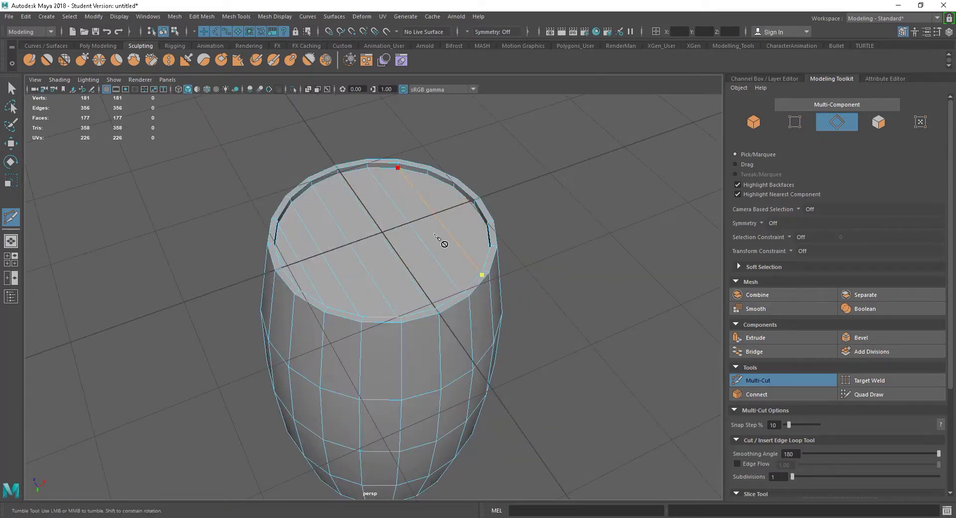
key("Return")
left_click_drag(418, 226, 550, 229, "alt")
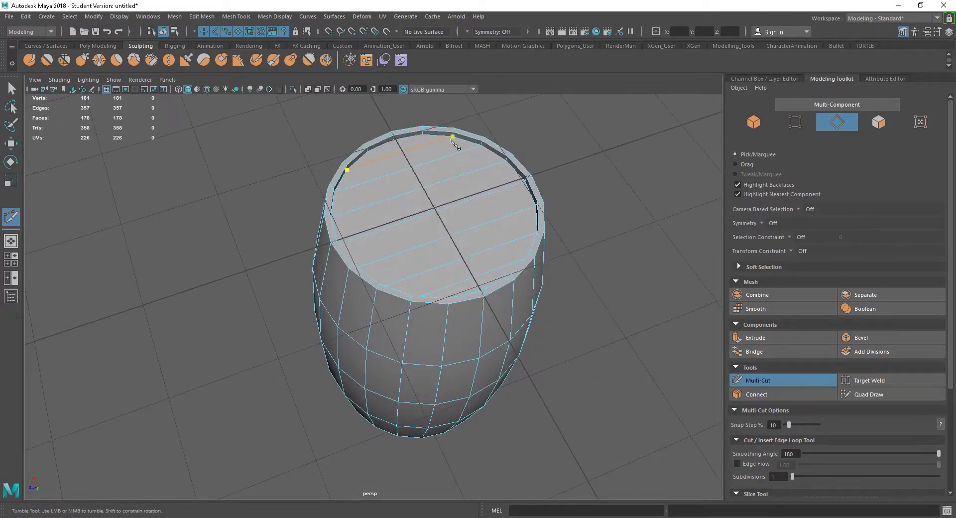
left_click(452, 137)
key("Return")
left_click_drag(481, 227, 439, 258, "alt")
- Leave Multi-Cut and inspect the barrel's planked cap and smooth-shaded body in object mode
key("w")
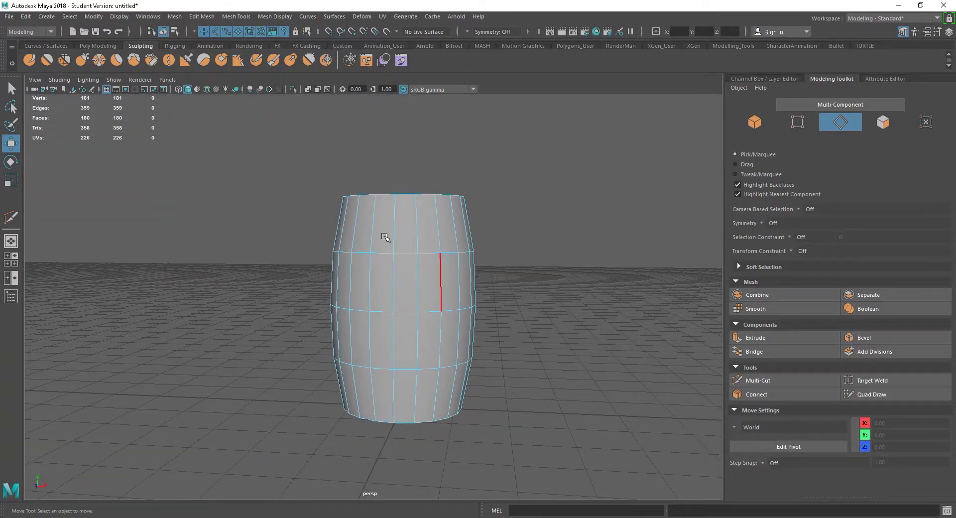
left_click_drag(458, 342, 455, 372, "alt")
middle_click_drag(428, 350, 413, 374, "alt")
left_click_drag(413, 374, 424, 355, "alt")
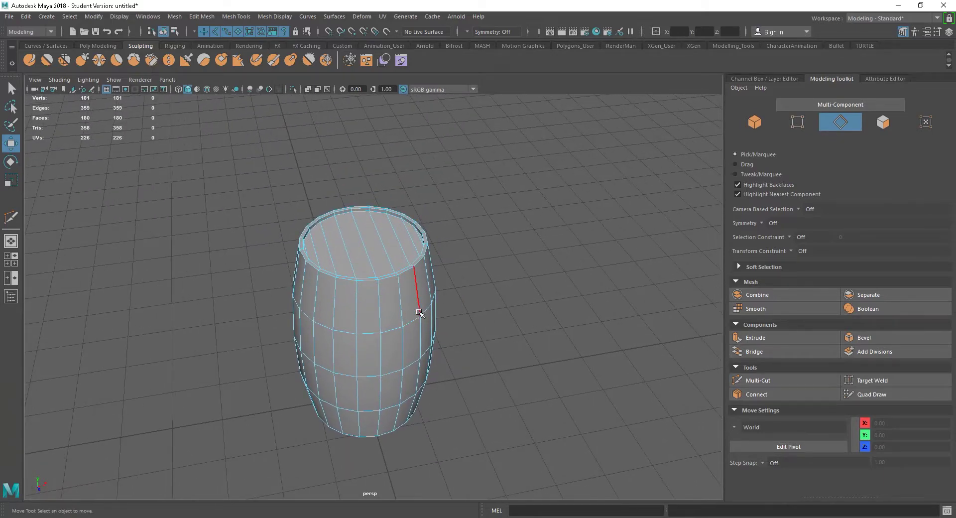
right_click_drag(420, 241, 460, 227)
left_click_drag(544, 375, 466, 334, "alt")
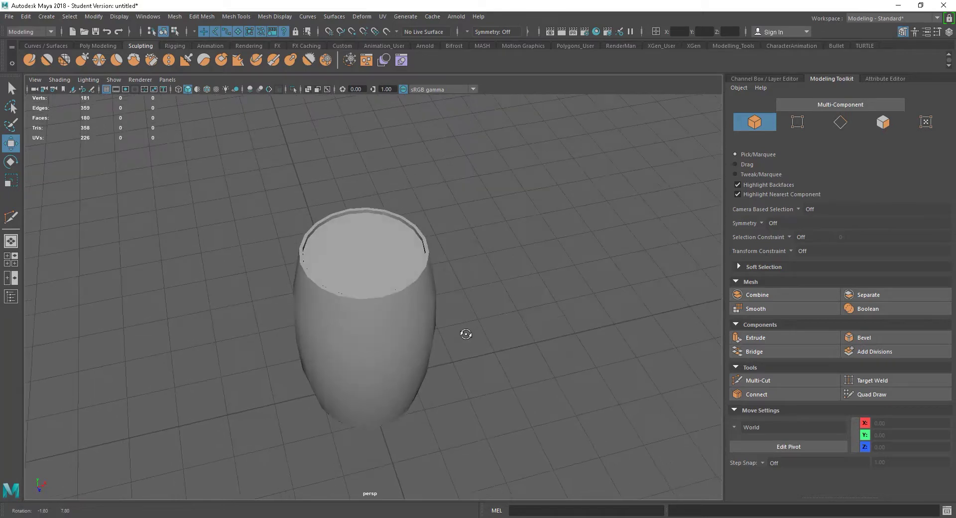
- Select all lengthwise edge loops around the barrel, including the plank lines on both caps, and apply Harden Edge
left_click(386, 328)
left_click_drag(386, 329, 464, 312, "alt")
right_click_drag(372, 241, 382, 218)
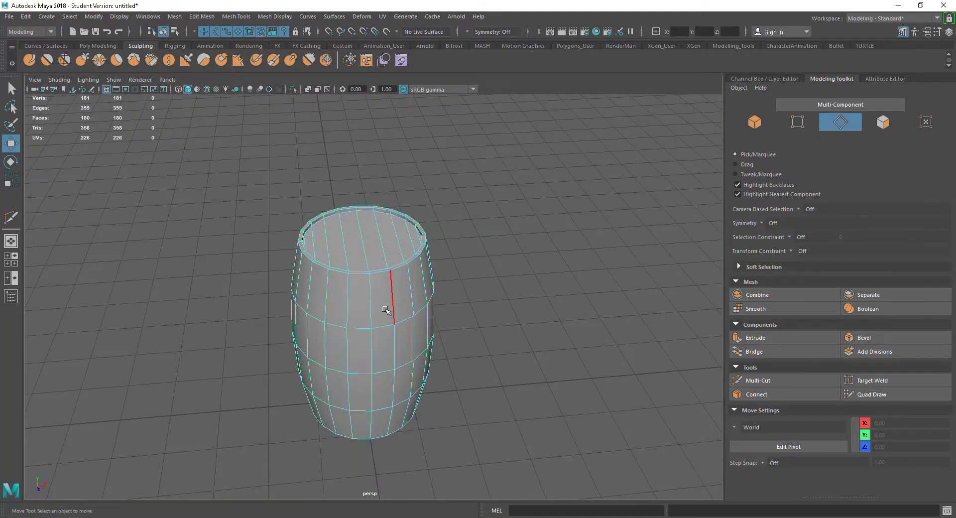
double_click(372, 305)
left_click_drag(547, 345, 523, 354, "alt")
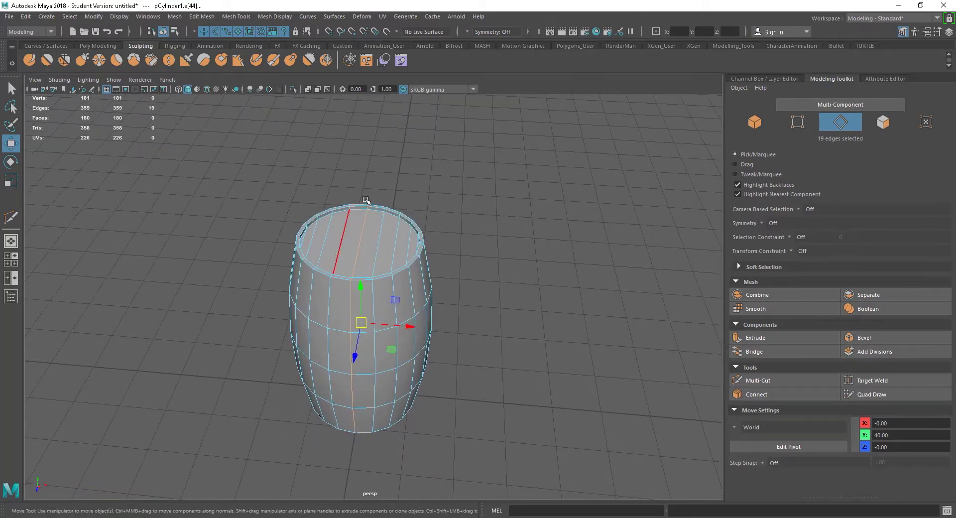
double_click(373, 295, "shift")
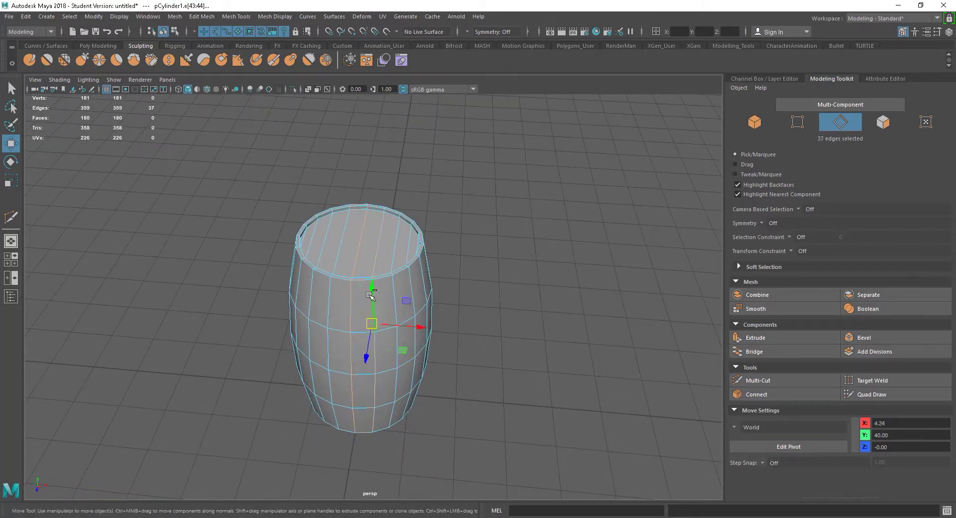
double_click(396, 295, "shift")
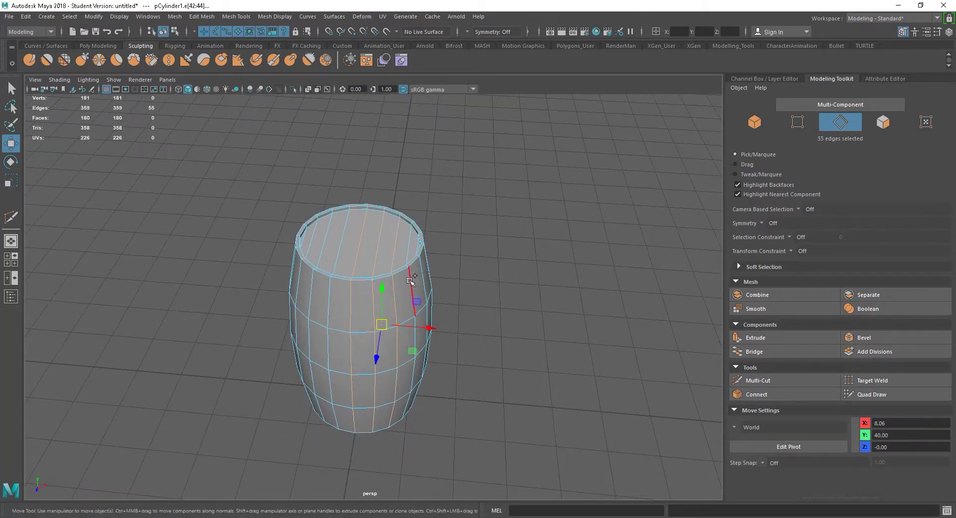
double_click(409, 281, "shift")
double_click(425, 279, "shift")
left_click_drag(550, 319, 409, 330, "alt")
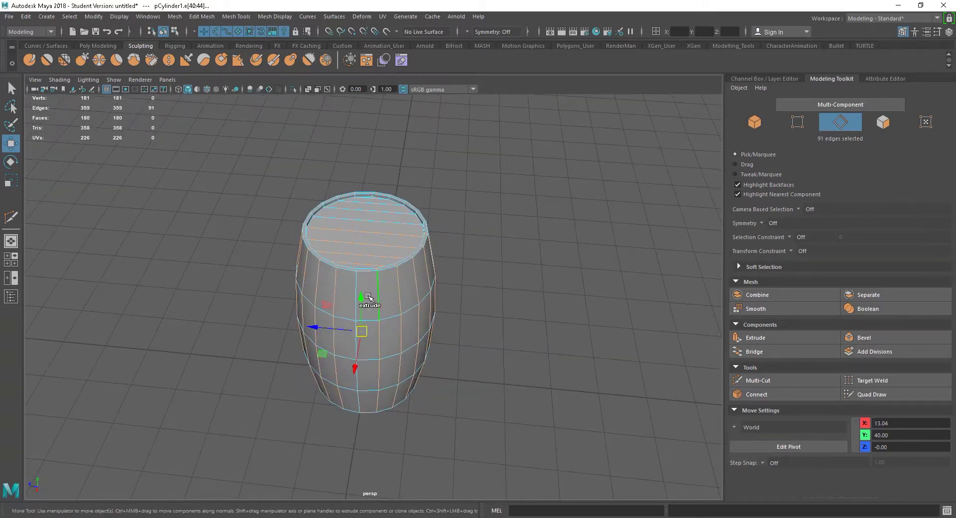
double_click(356, 282, "shift")
left_click_drag(538, 346, 417, 369, "alt")
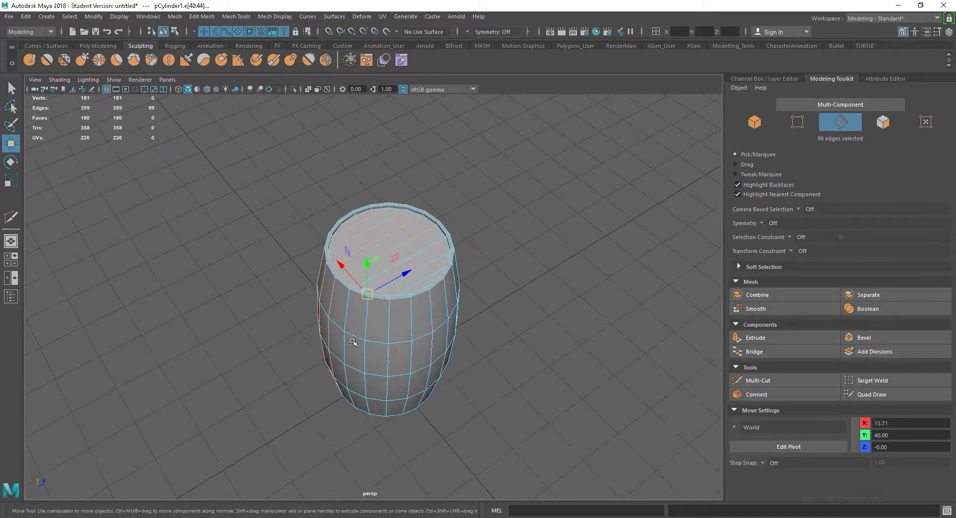
double_click(349, 321, "shift")
double_click(368, 320, "shift")
double_click(389, 323, "shift")
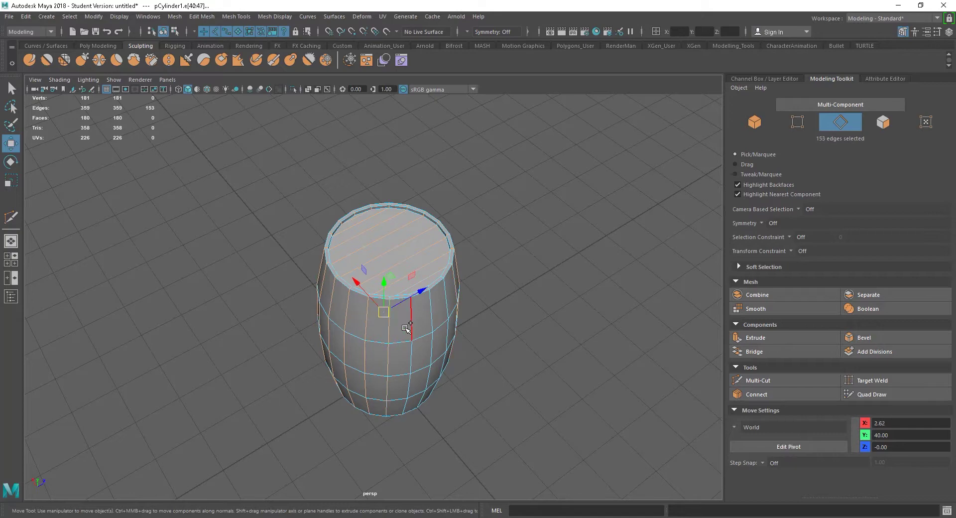
double_click(411, 327, "shift")
double_click(429, 321, "shift")
left_click_drag(538, 338, 589, 323, "alt")
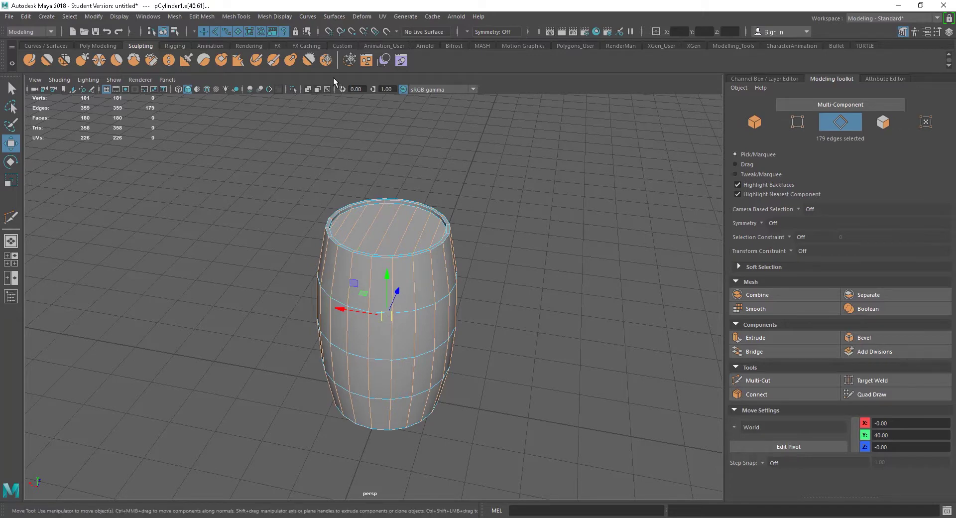
left_click(275, 17)
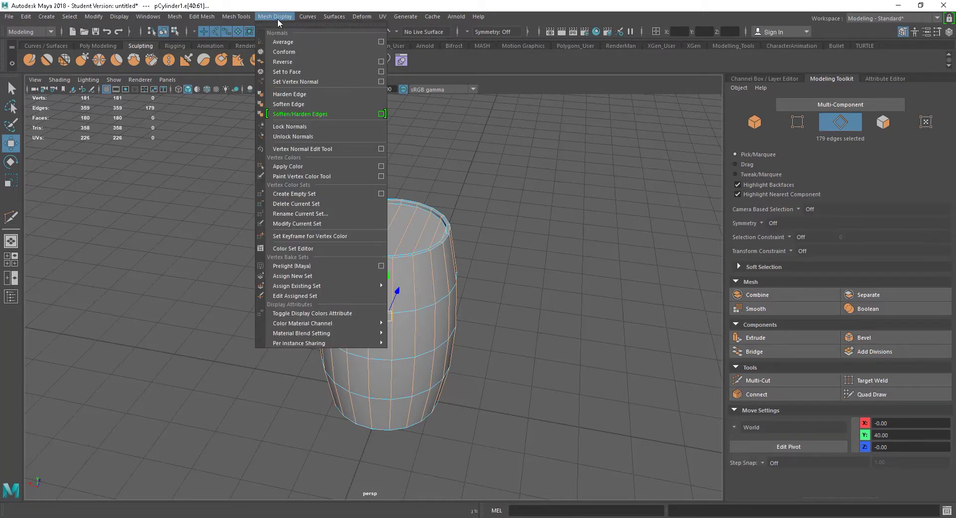
left_click(297, 94)
left_click(559, 283)
- Inspect the barrel's hardened plank edges in object mode from several angles
left_click_drag(560, 284, 585, 391, "alt")
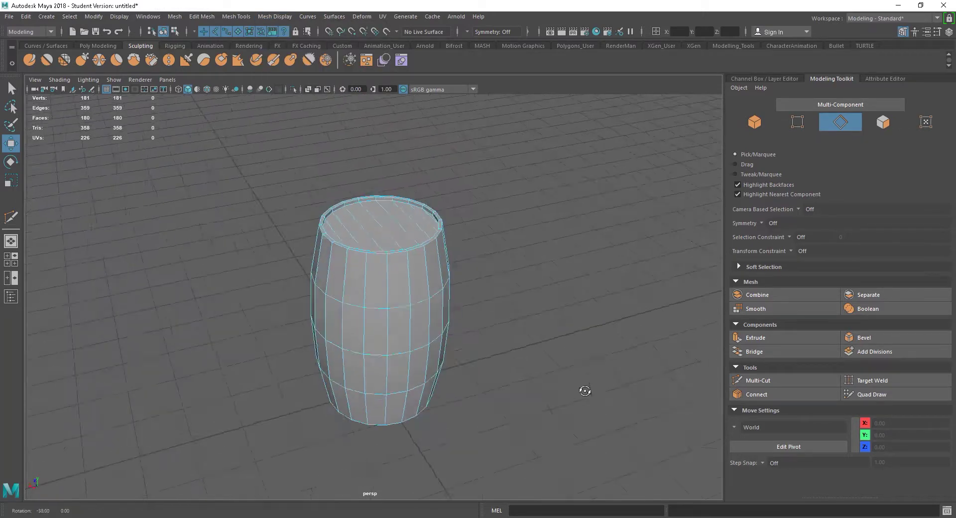
right_click_drag(491, 245, 533, 227)
left_click(533, 341)
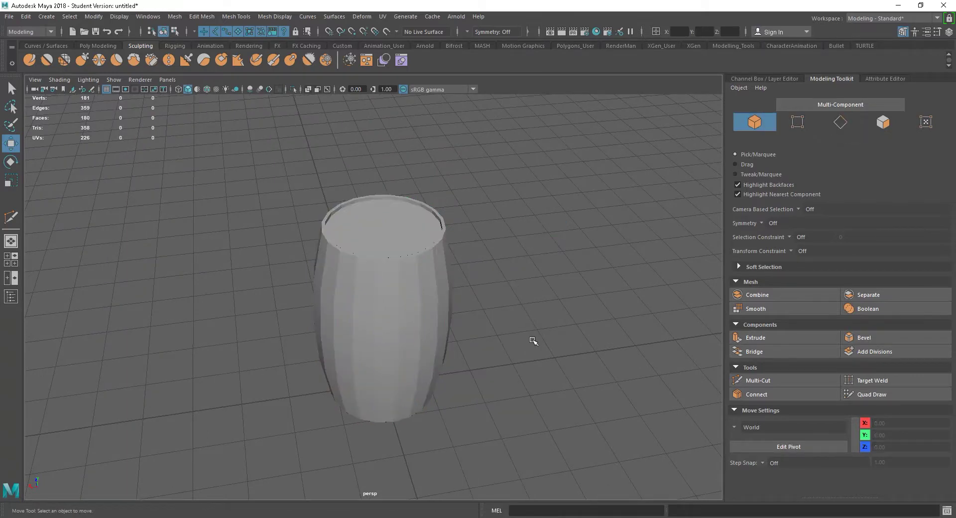
left_click_drag(534, 342, 494, 359, "alt")
left_click(405, 344)
left_click(531, 412)
left_click_drag(531, 413, 440, 371, "alt")
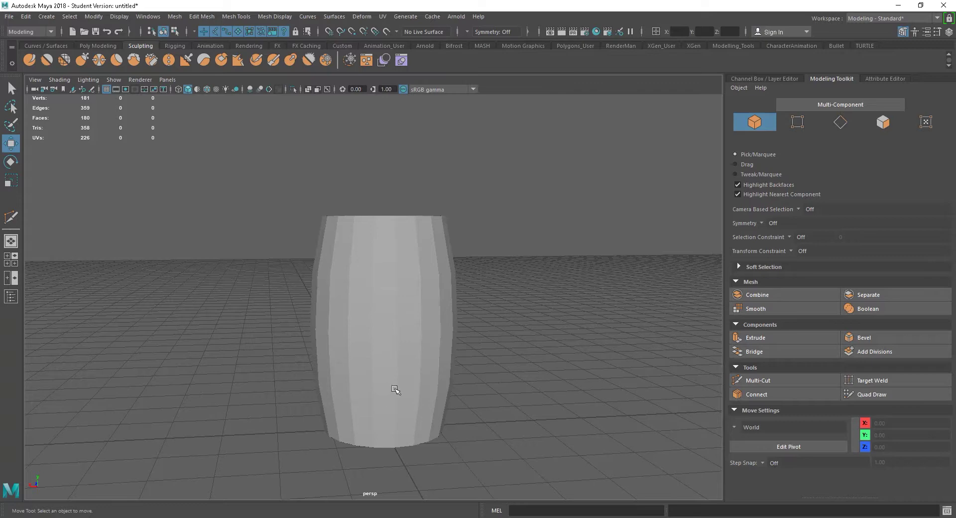
- Select the three horizontal edge loops around the barrel's body and bevel them with a fraction of 0.5
left_click(395, 330)
left_click_drag(395, 331, 387, 283, "alt")
right_click_drag(387, 241, 387, 214)
double_click(390, 281)
double_click(397, 339, "shift")
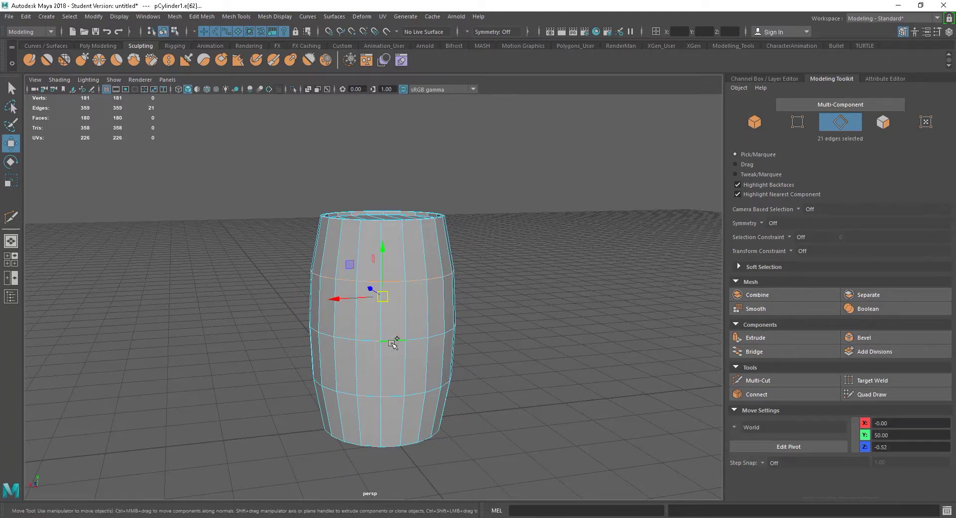
double_click(399, 396, "shift")
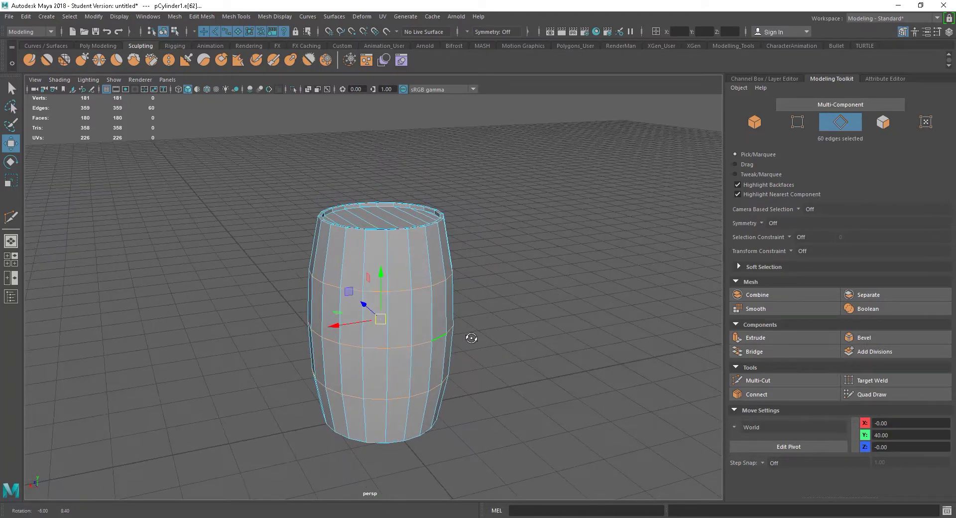
left_click(864, 337)
left_click_drag(581, 339, 521, 314, "alt")
left_click_drag(629, 280, 629, 280)
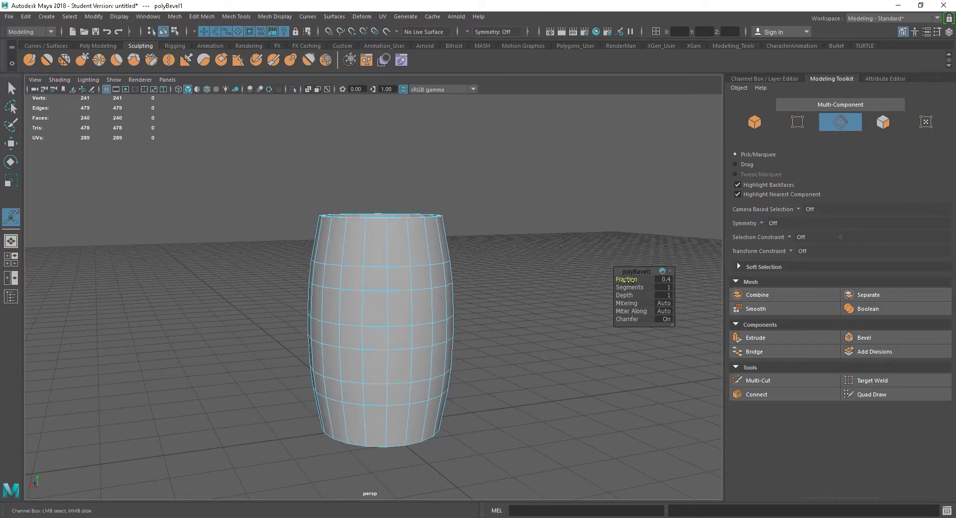
left_click(664, 279)
type("0.5")
key("Return")
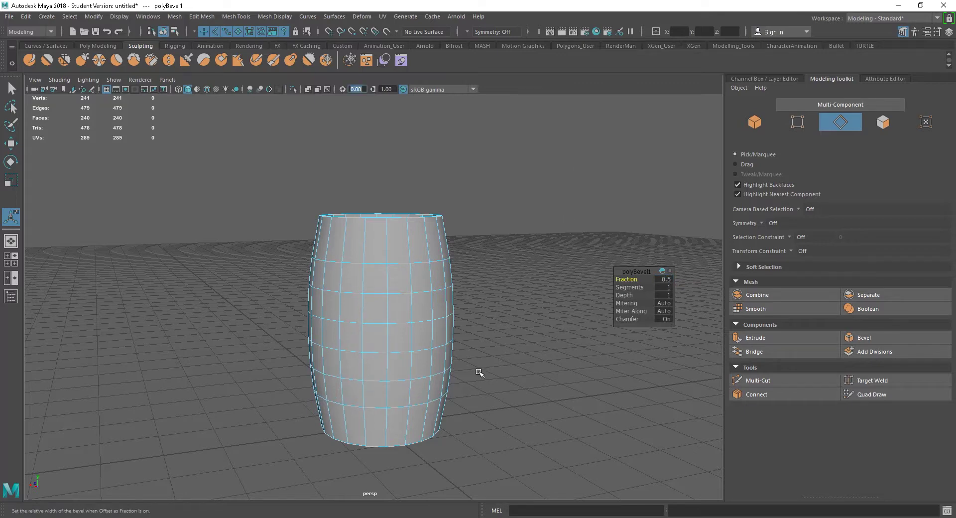
- Leave the bevel and inspect the barrel's rounder body and planked cap in object mode from several angles
mouse_move(480, 374)
left_mouse_down("alt")
mouse_move(473, 387)
mouse_move(472, 366)
left_mouse_up("alt")
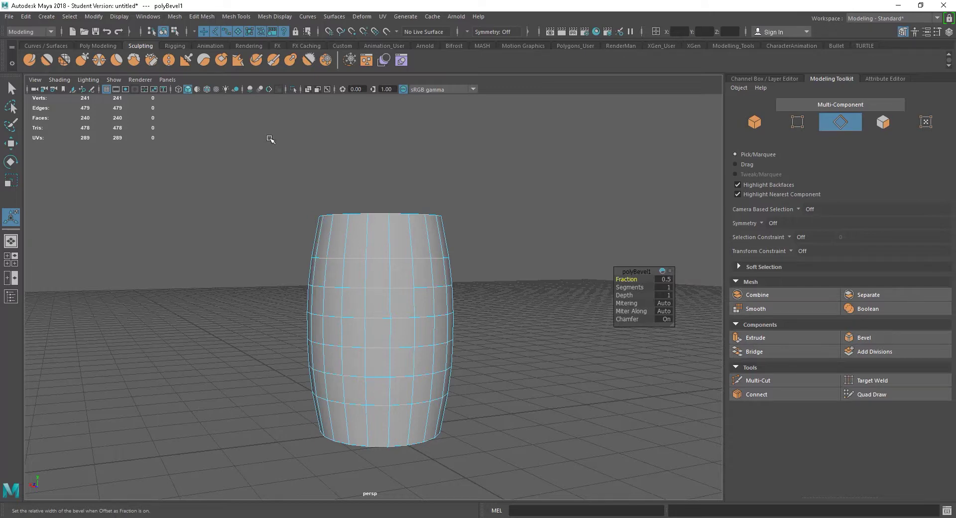
left_click(225, 89)
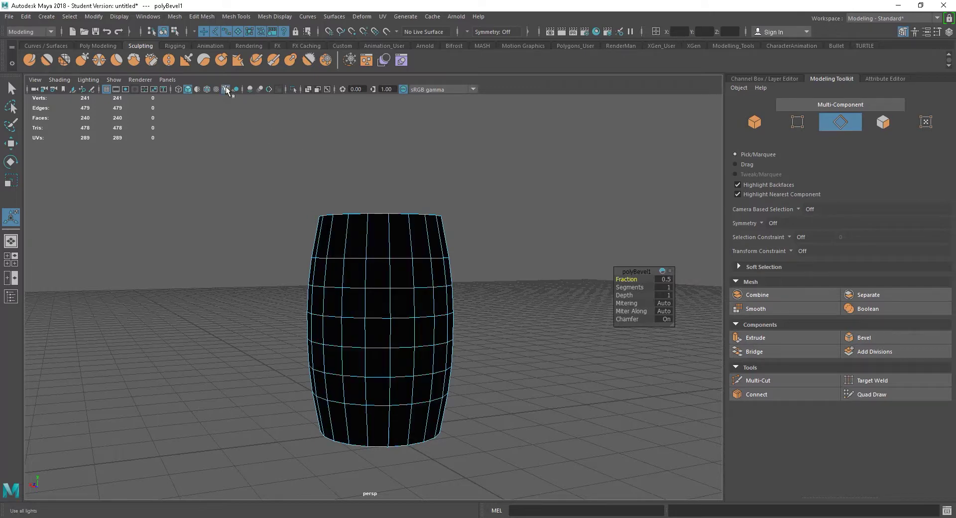
left_click(227, 89)
left_click_drag(438, 299, 438, 309, "alt")
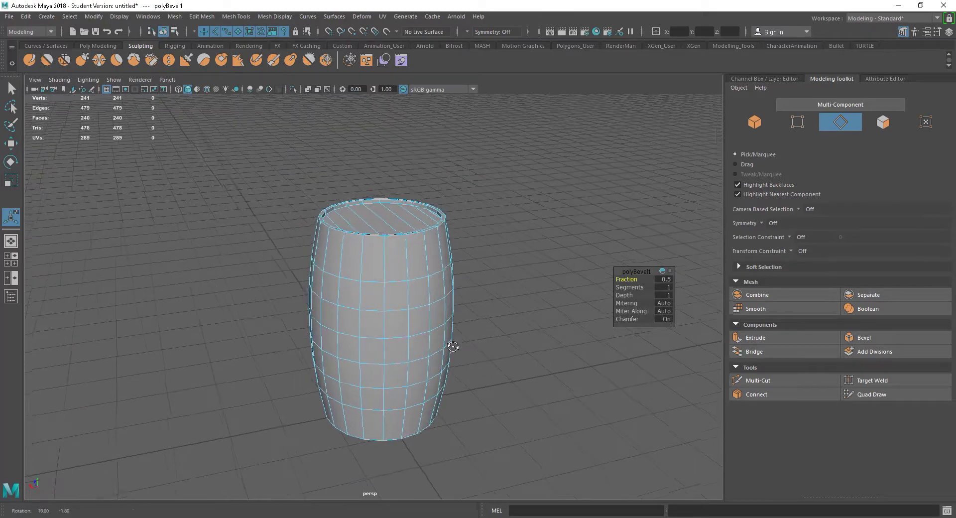
key("w")
left_click_drag(495, 374, 457, 352, "alt")
right_click_drag(392, 205, 469, 198)
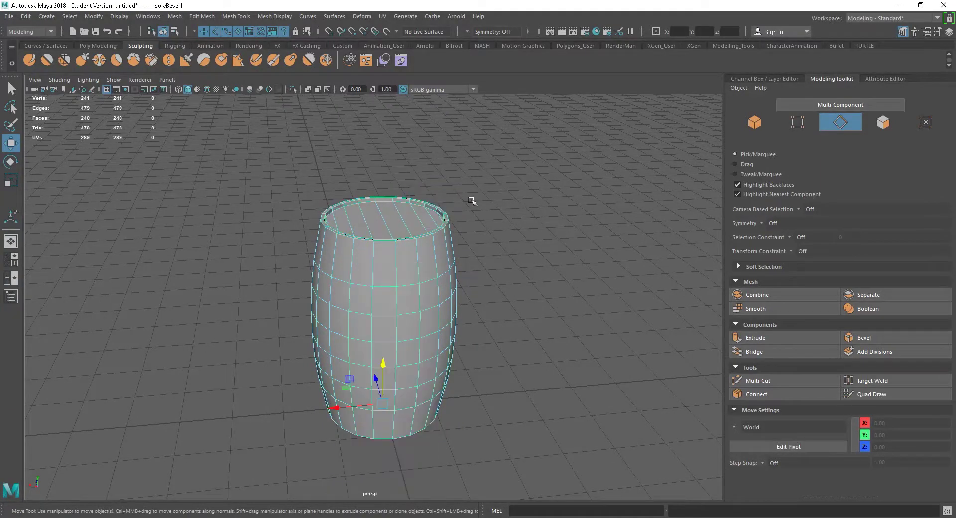
left_click_drag(529, 325, 498, 337, "alt")
left_click(411, 334)
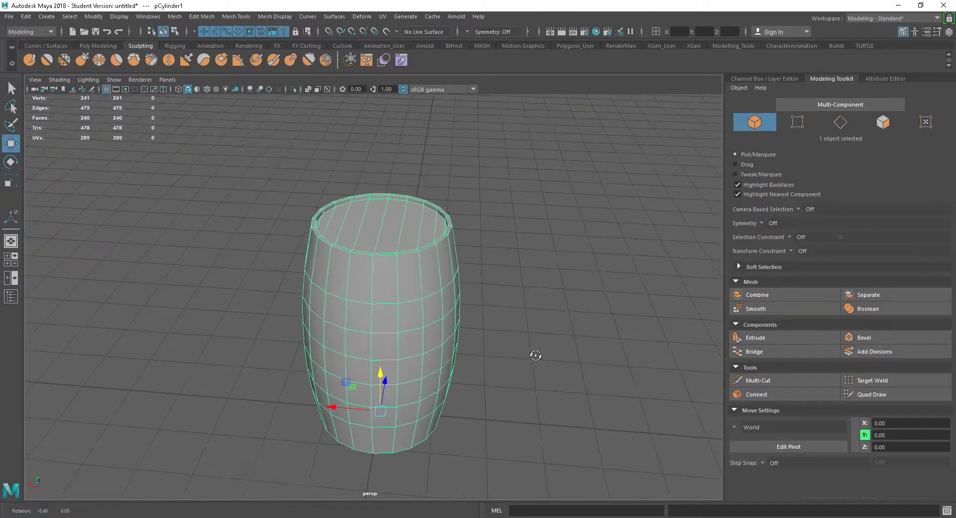
left_click_drag(534, 295, 495, 403, "alt")
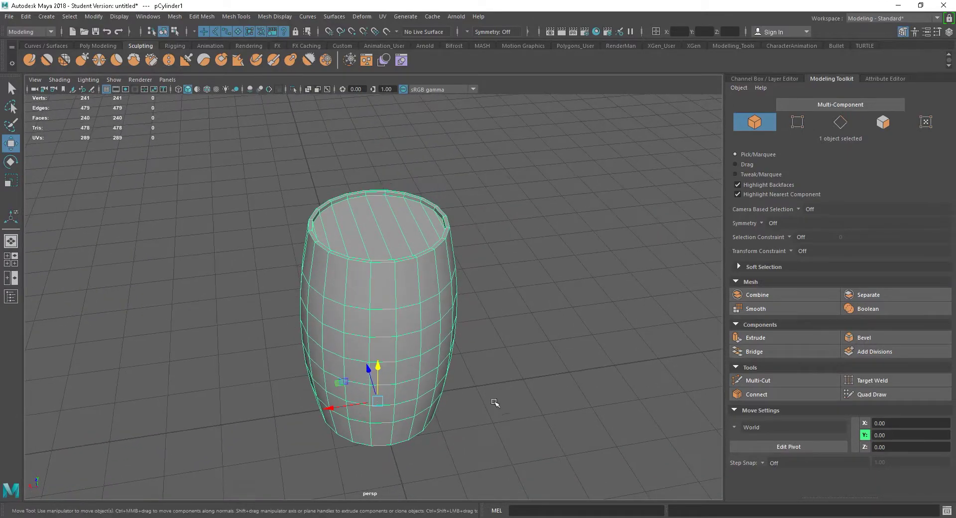
- Show the Outliner and rename the barrel object pCylinder1 as Barrel_low
left_click(11, 297)
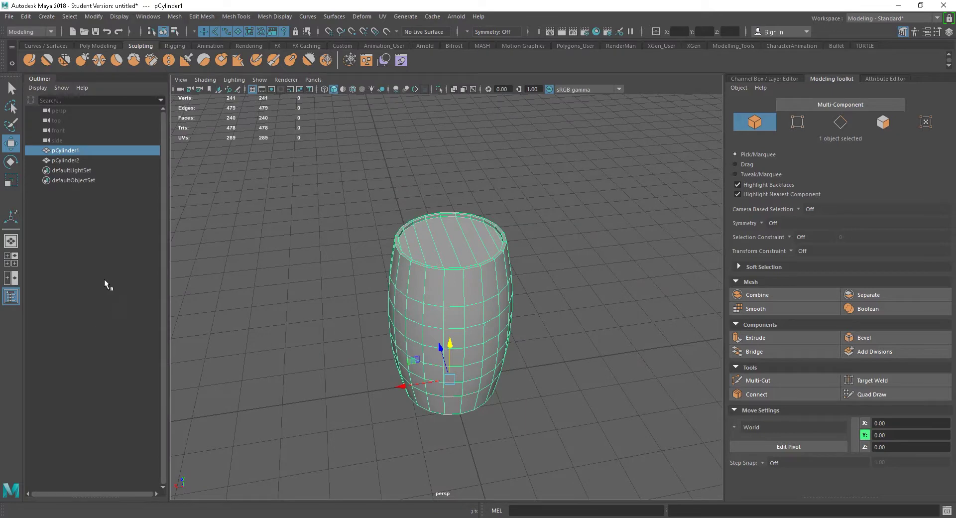
double_click(71, 153)
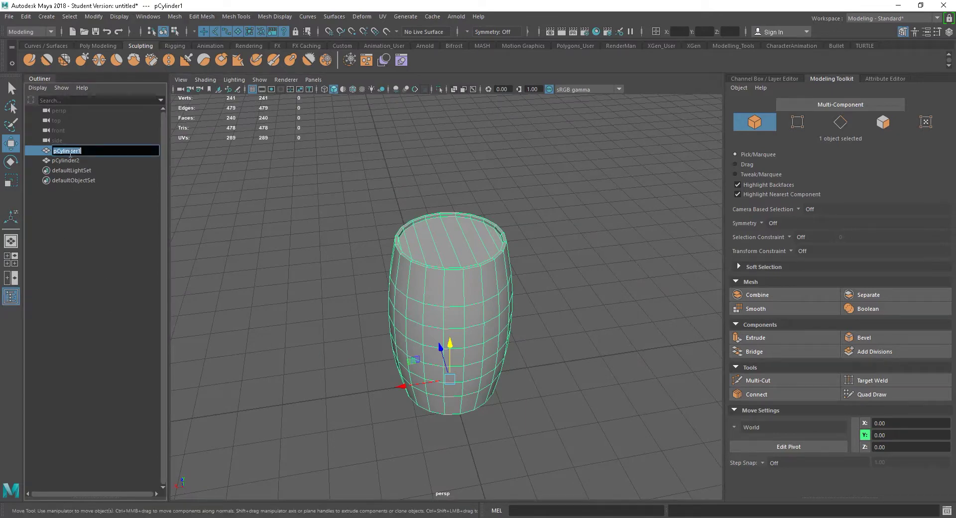
type("Barrel_low")
key("Return")
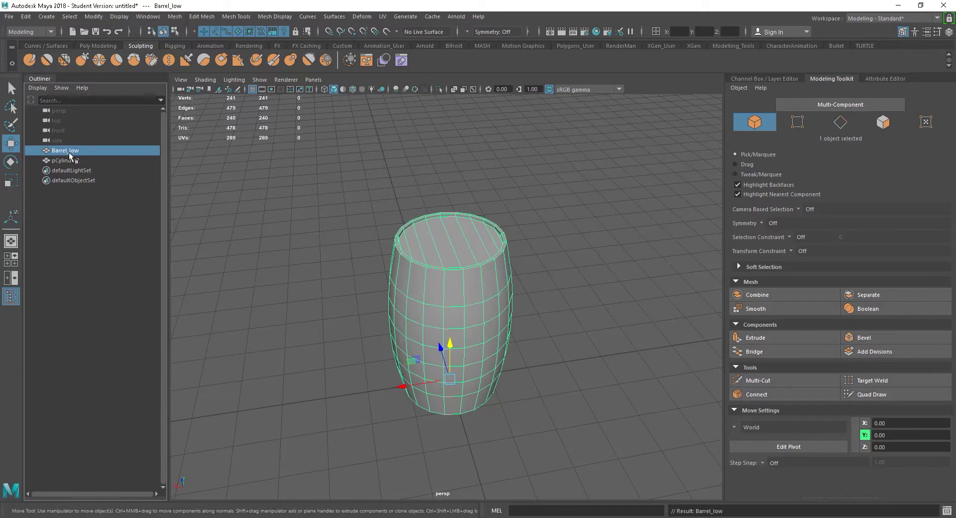
- Create a display layer from the selected barrel and name it low_poly
left_click_drag(456, 371, 443, 365, "alt")
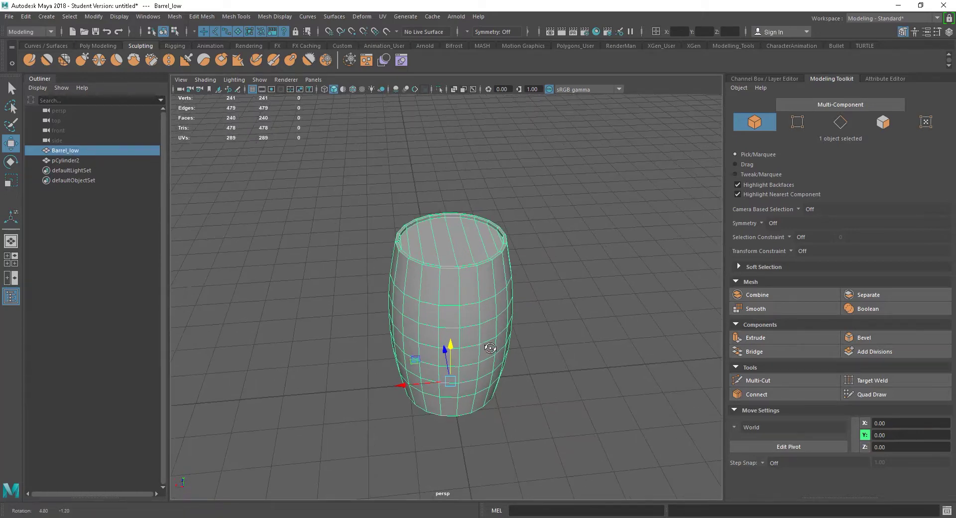
right_click_drag(470, 373, 529, 373, "alt")
middle_click_drag(529, 373, 518, 376, "alt")
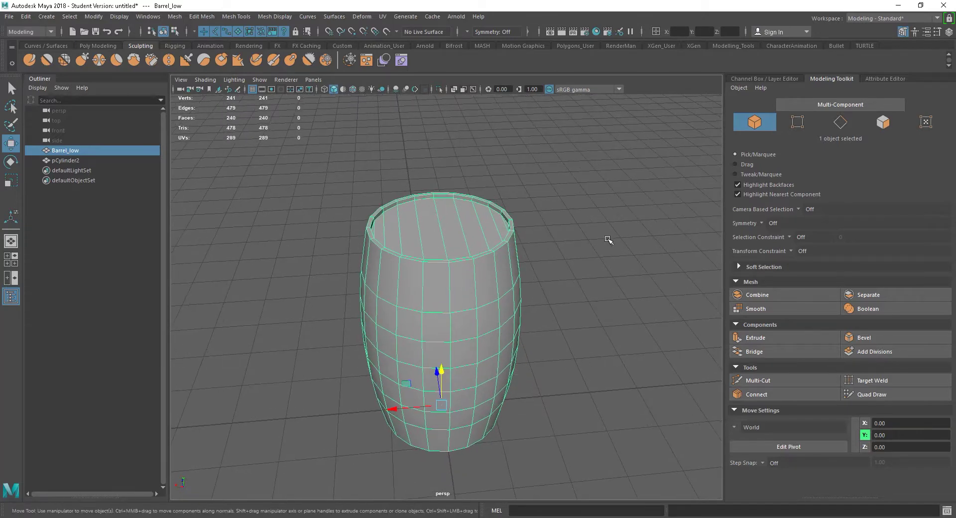
left_click(767, 78)
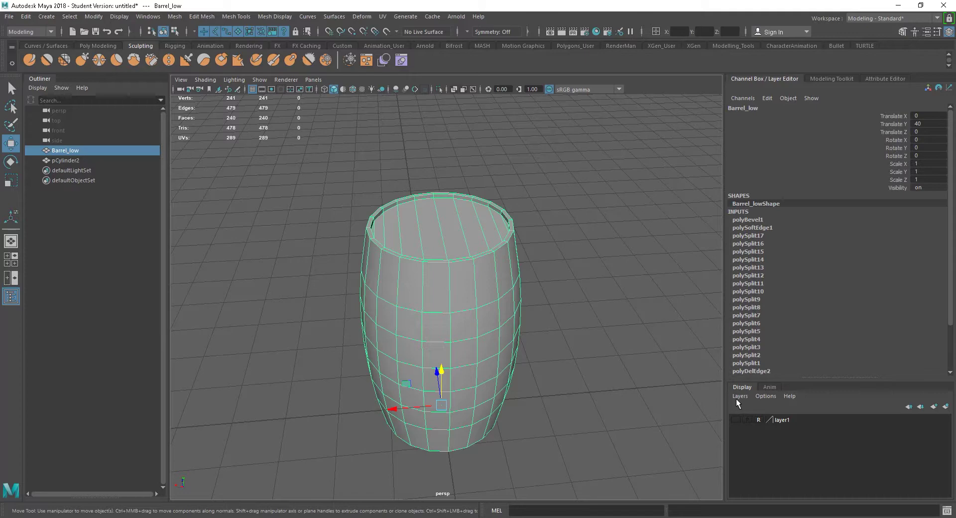
left_click(945, 406)
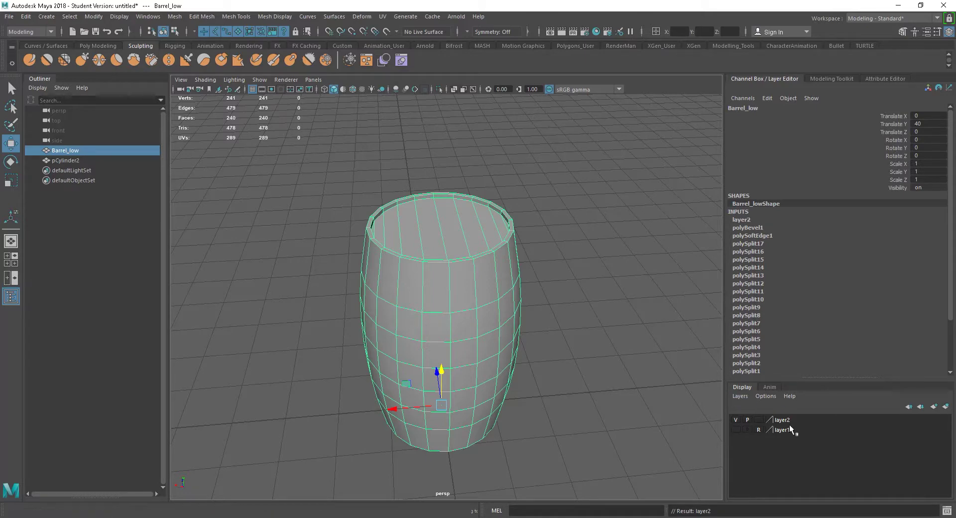
double_click(786, 420)
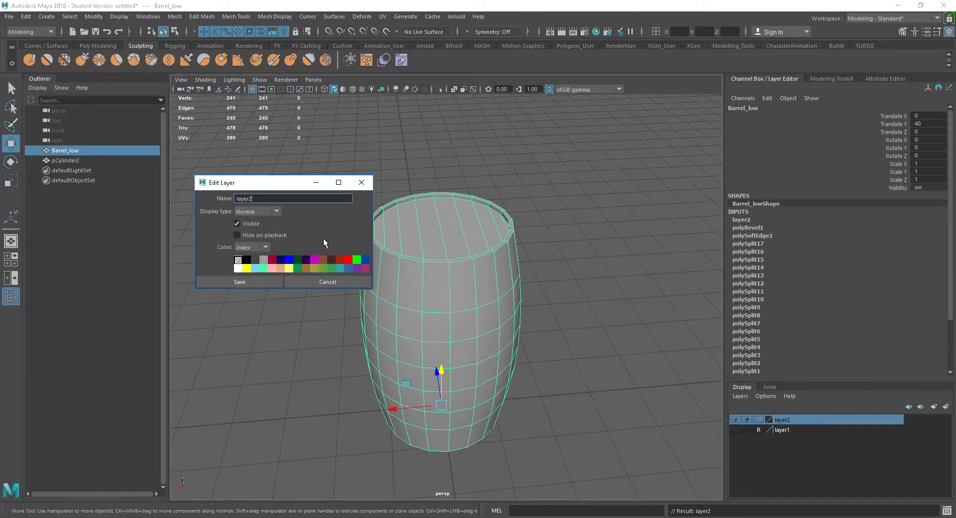
key("BackSpace")
key("BackSpace")
key("BackSpace")
key("BackSpace")
key("BackSpace")
type("low_poly")
key("Return")
left_click(260, 282)
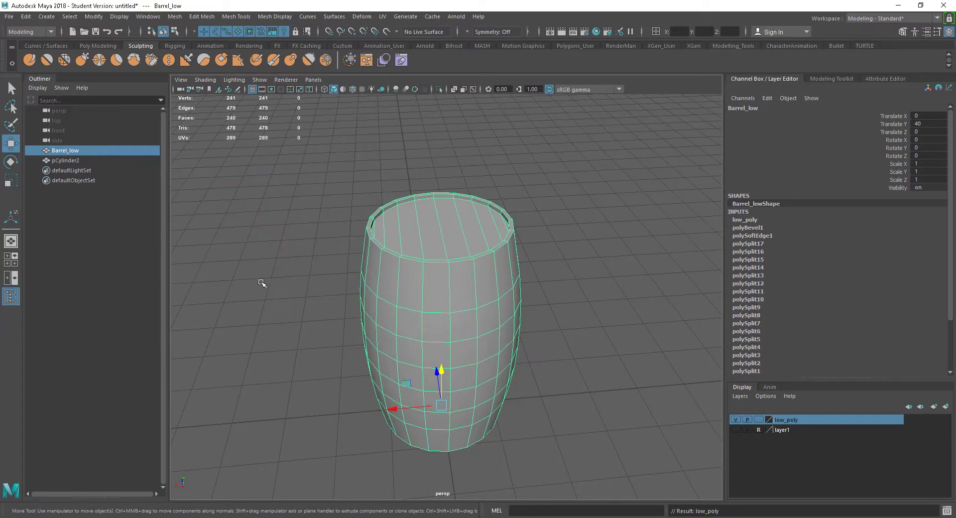
- Rename the display layer layer1 as reference
double_click(786, 431)
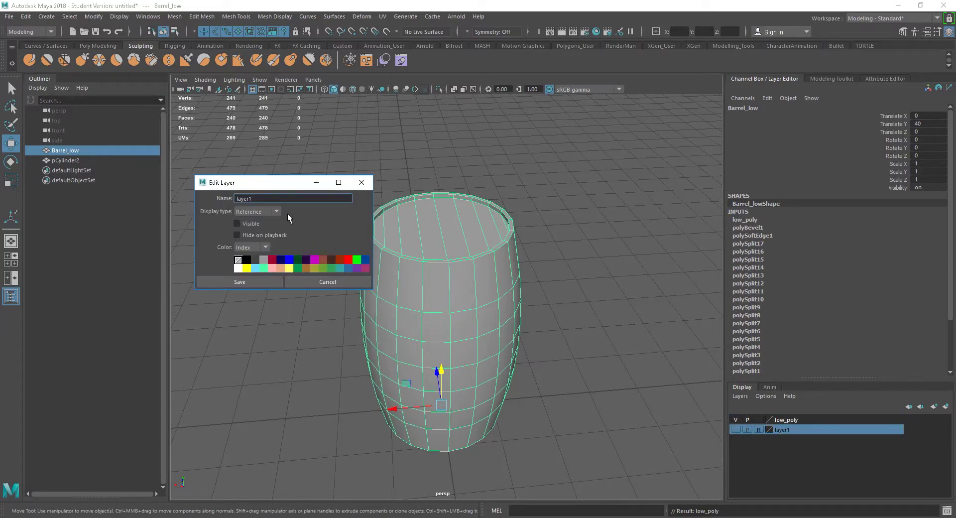
key("BackSpace")
key("BackSpace")
key("BackSpace")
key("BackSpace")
key("BackSpace")
type("reference")
key("Return")
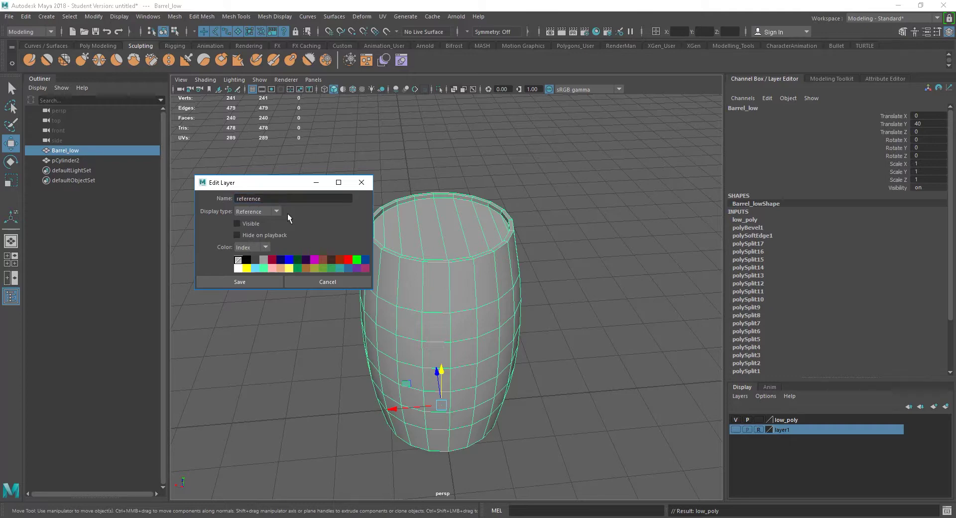
left_click(262, 282)
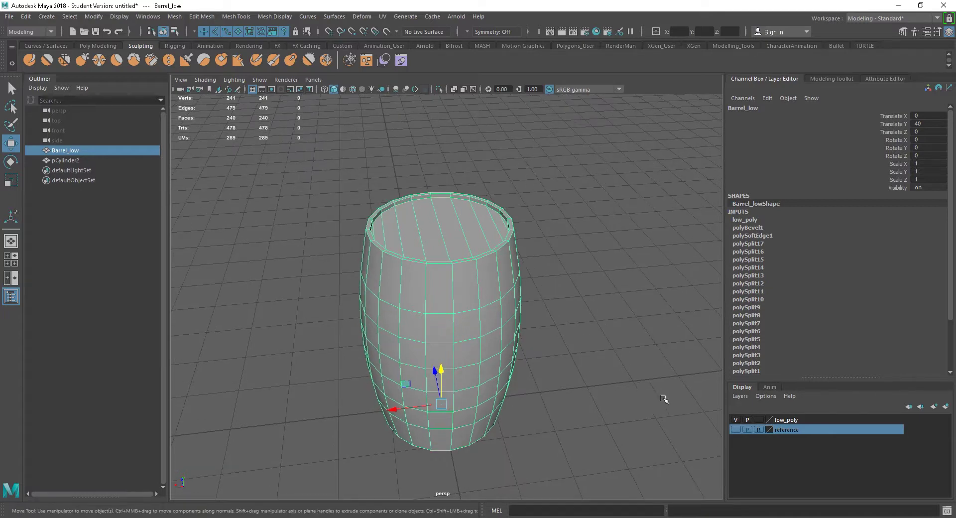
- Select all lengthwise edge loops around the bevelled barrel, including the cap plank lines, and apply Harden Edge
left_click(794, 423)
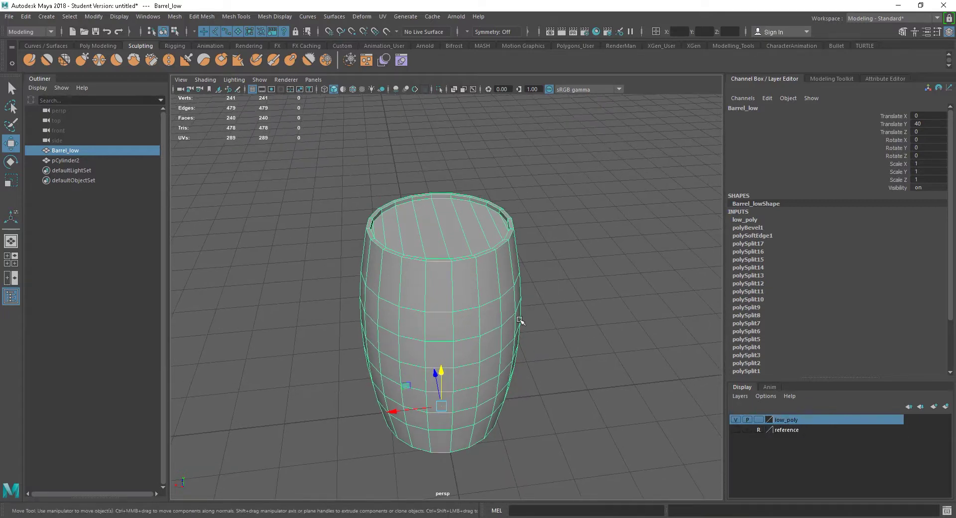
left_click(579, 320)
left_click(512, 348)
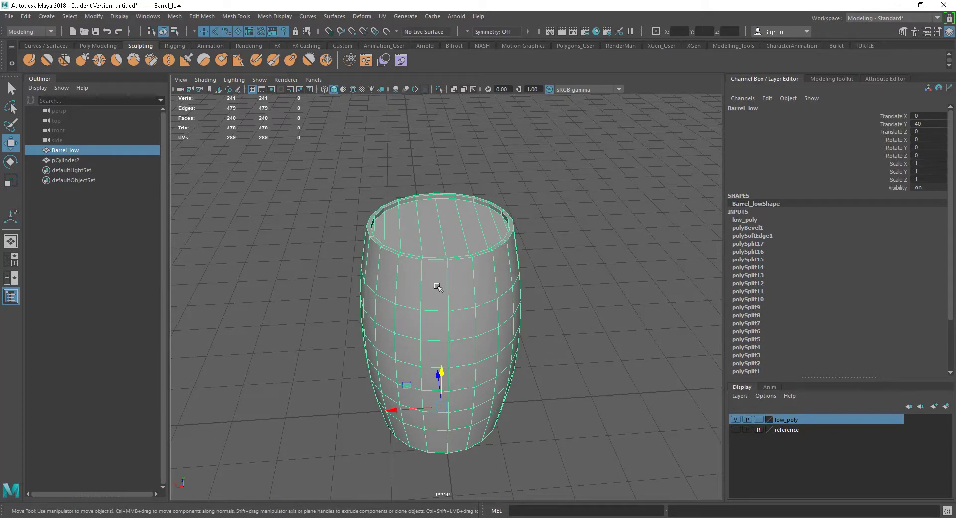
right_click_drag(438, 287, 435, 214)
left_click(473, 288)
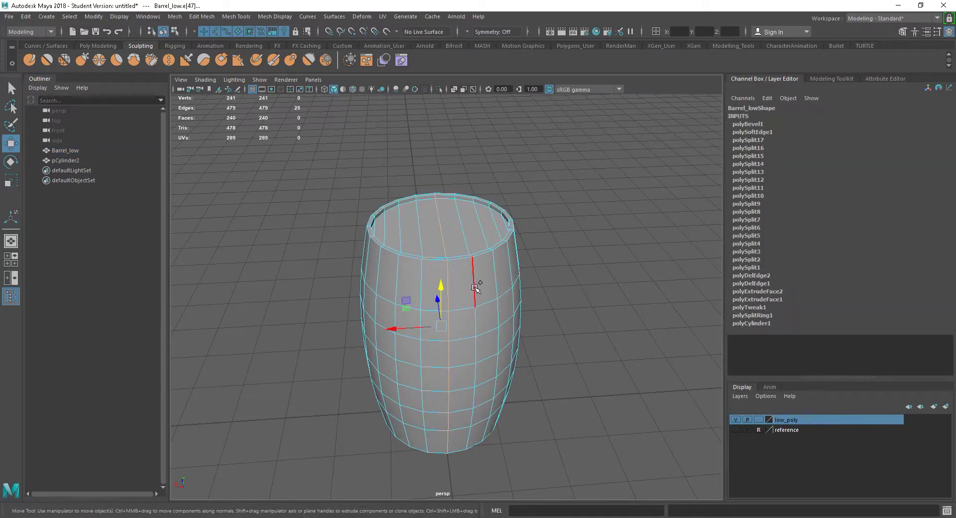
double_click(475, 287, "shift")
double_click(498, 280, "shift")
left_click_drag(565, 306, 514, 321, "alt")
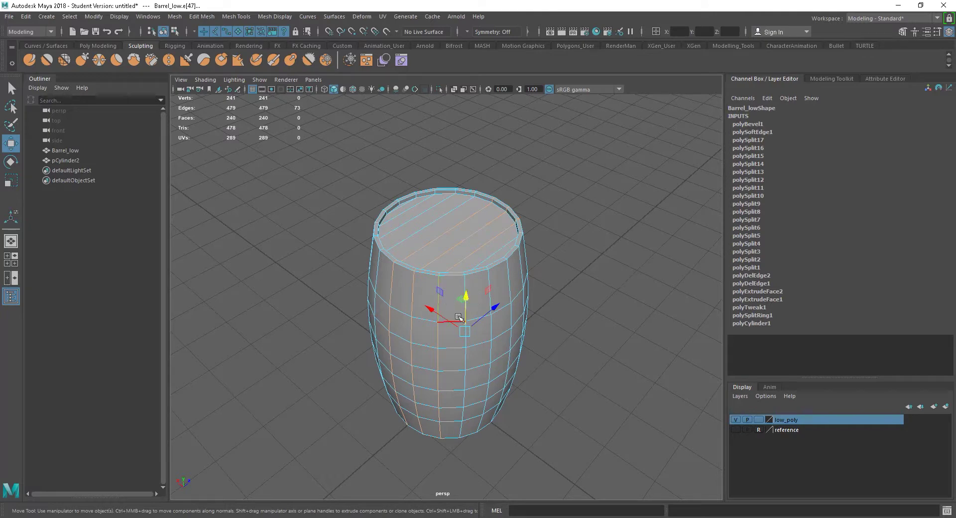
key("q")
double_click(464, 300, "shift")
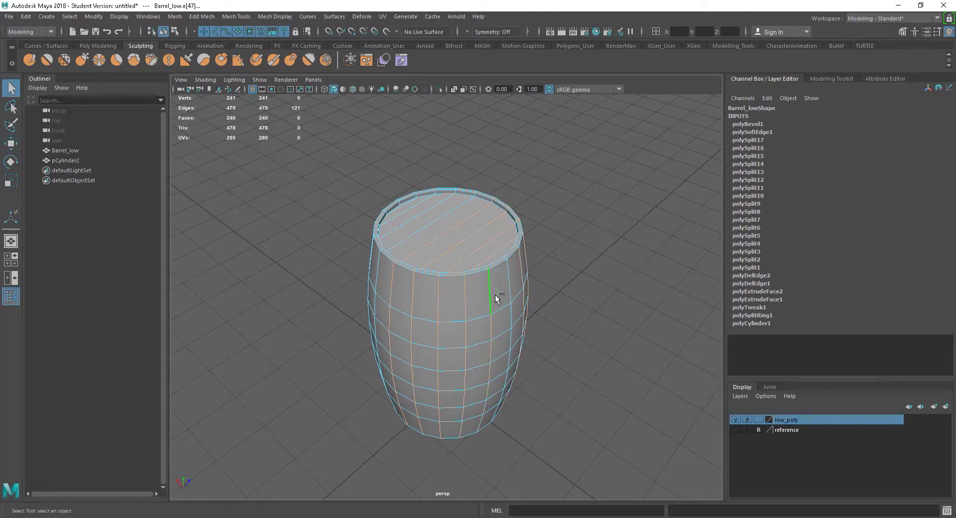
double_click(508, 282, "shift")
left_click_drag(453, 348, 509, 346, "alt")
left_click(445, 304, "shift")
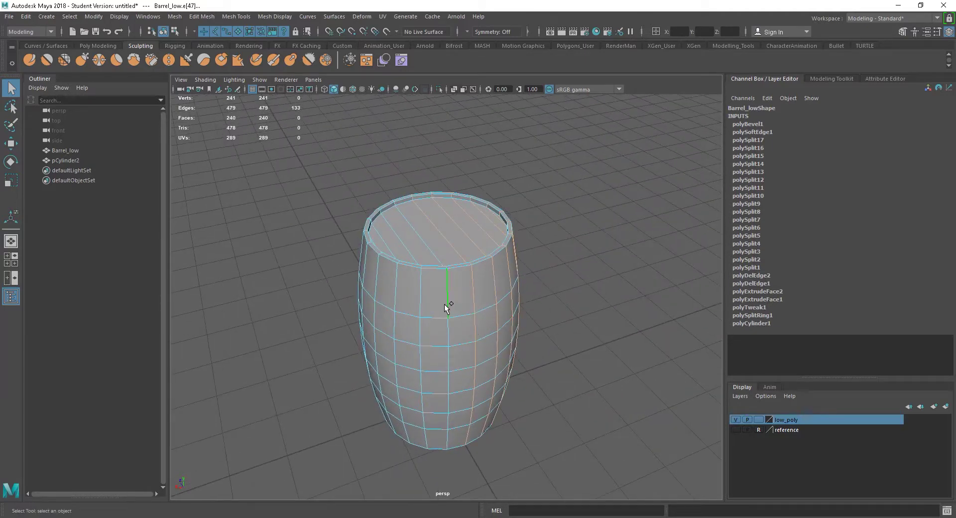
double_click(446, 307, "shift")
double_click(420, 299, "shift")
double_click(392, 298, "shift")
left_click_drag(401, 355, 471, 364, "alt")
left_click_drag(401, 315, 460, 394, "alt")
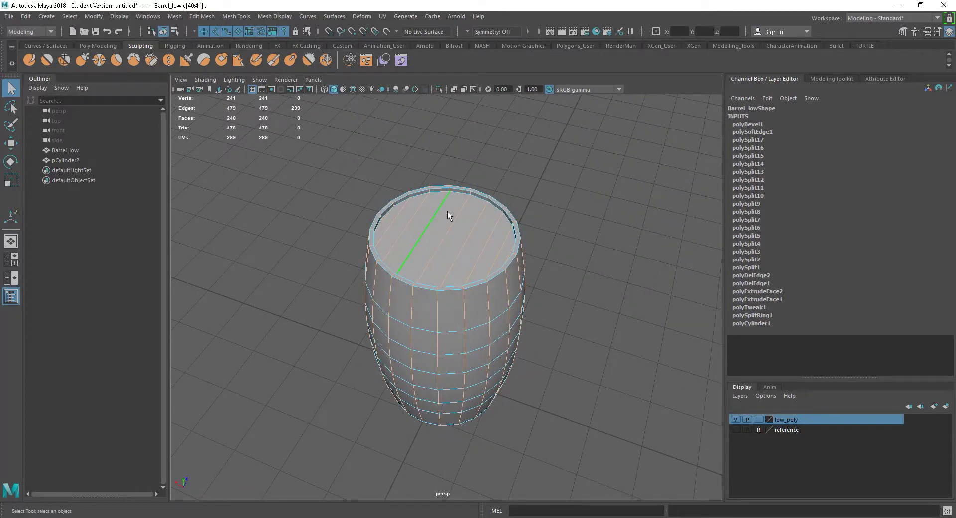
left_click_drag(447, 211, 487, 230, "alt")
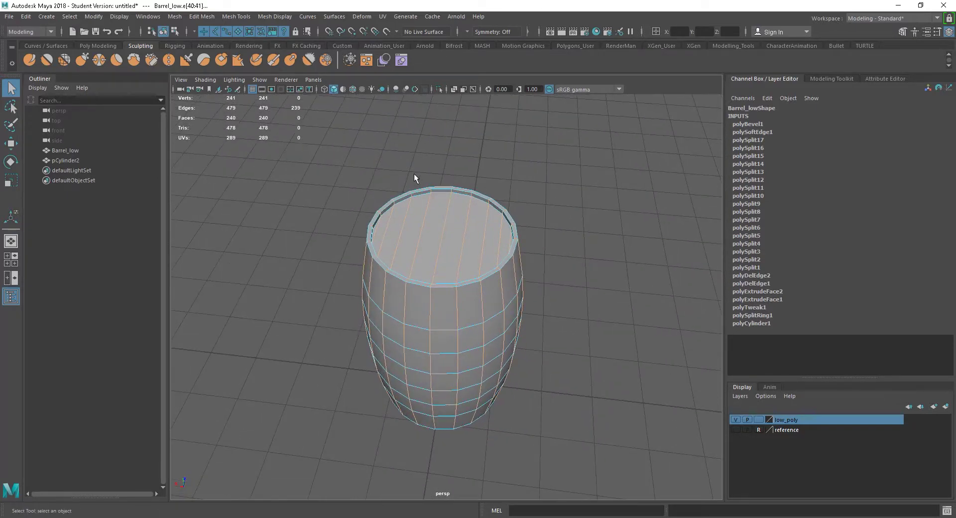
left_click(235, 18)
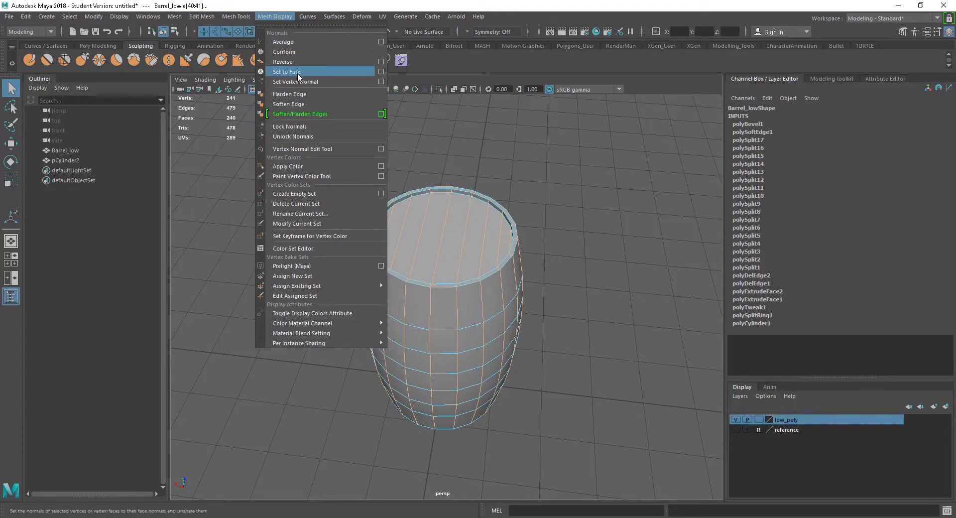
left_click(301, 95)
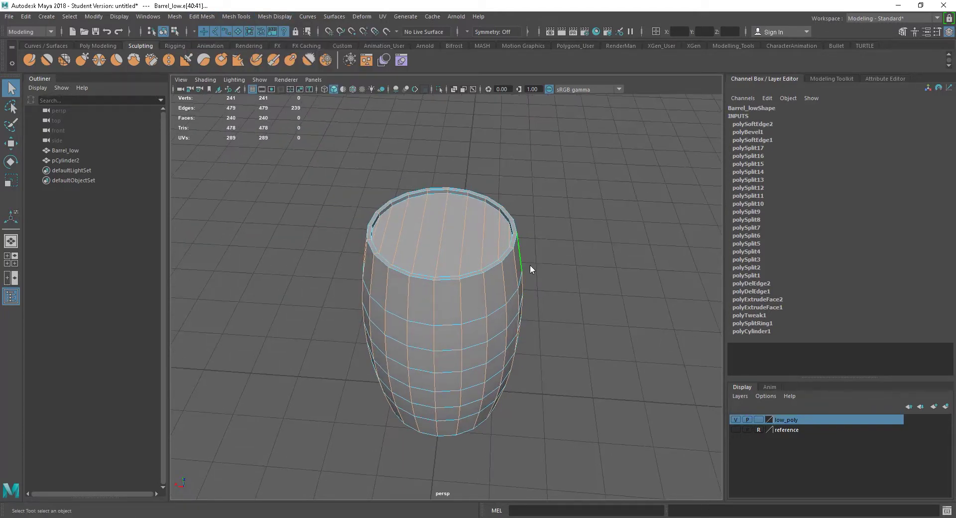
- Select the barrel in object mode and delete its construction history
right_click_drag(530, 269, 558, 231)
left_click_drag(557, 297, 521, 335, "alt")
key("w")
left_click(489, 336)
left_click_drag(582, 346, 579, 350, "alt")
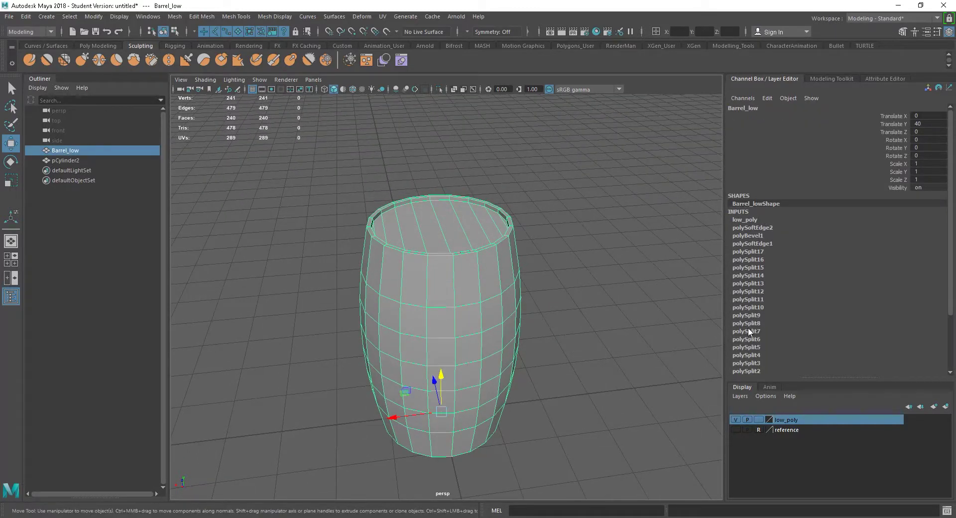
left_click(26, 16)
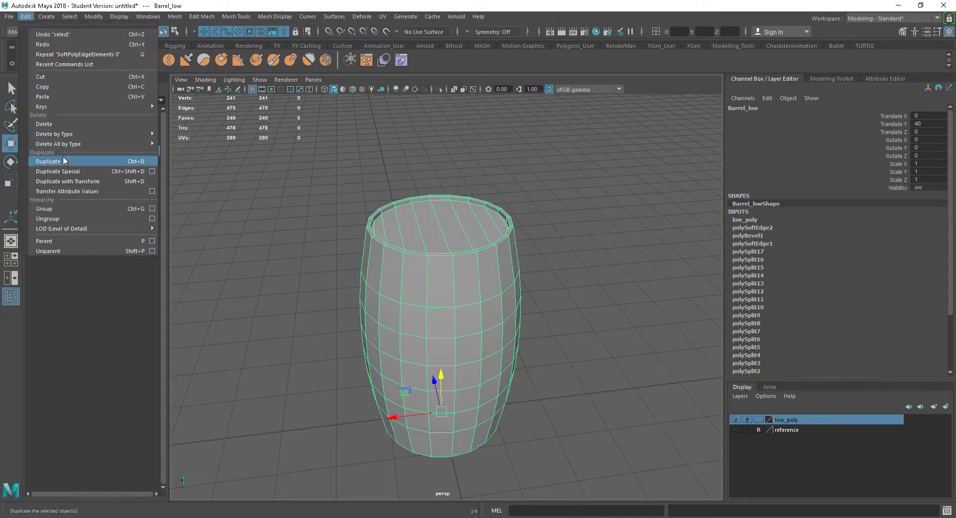
mouse_move(66, 137)
left_click(188, 141)
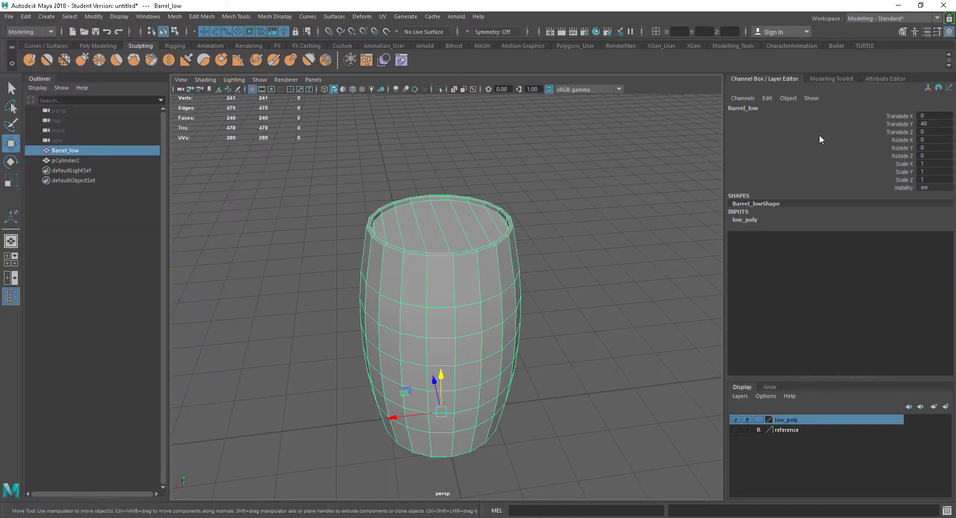
- Freeze the transformations of the Barrel_low object and keep the barrel selected
left_click(102, 17)
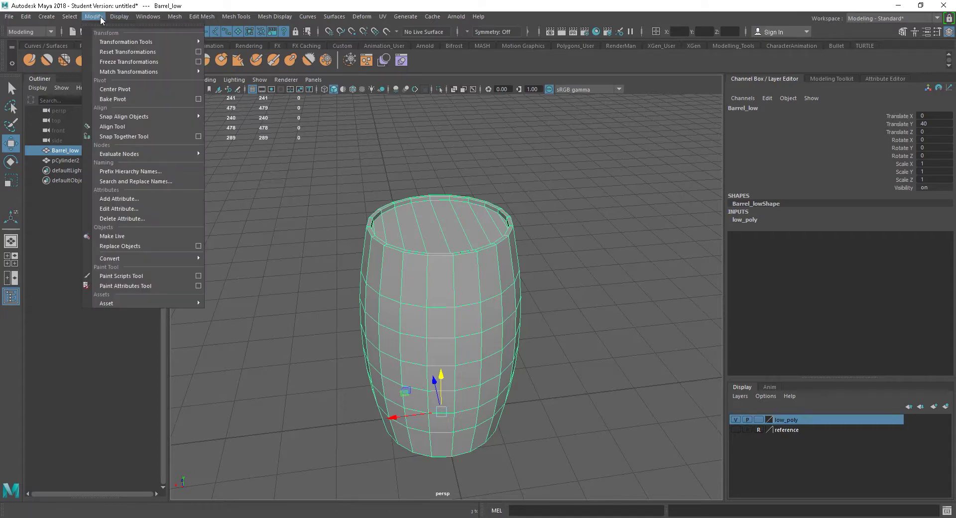
left_click(137, 63)
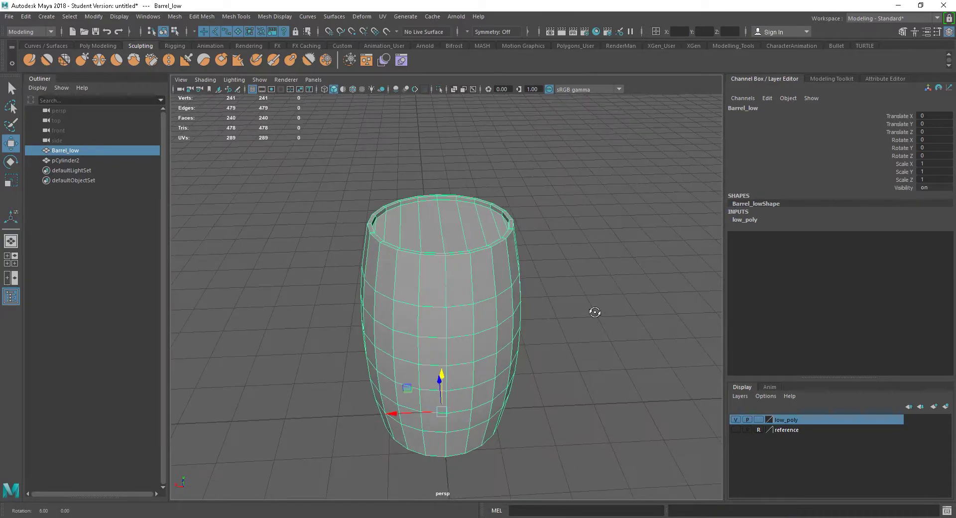
left_click(579, 309)
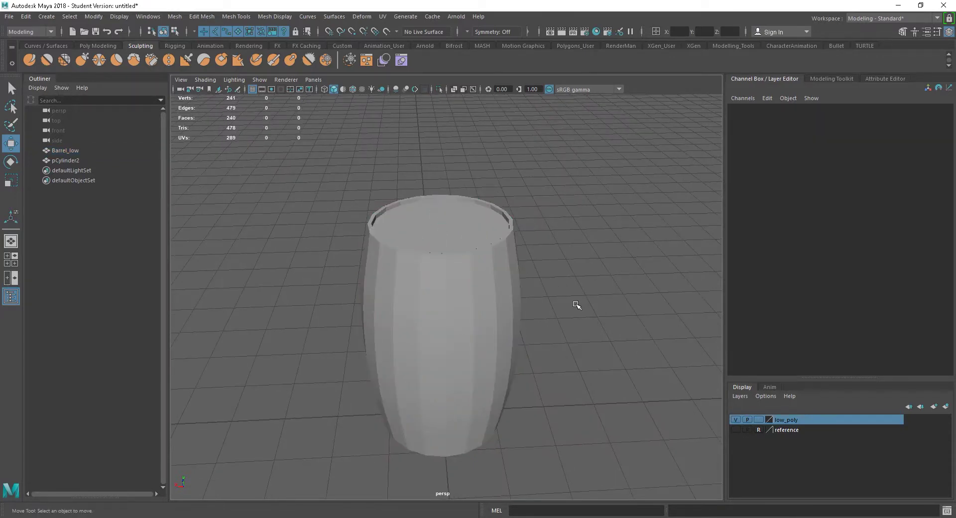
left_click_drag(571, 317, 571, 319, "alt")
left_click(523, 343)
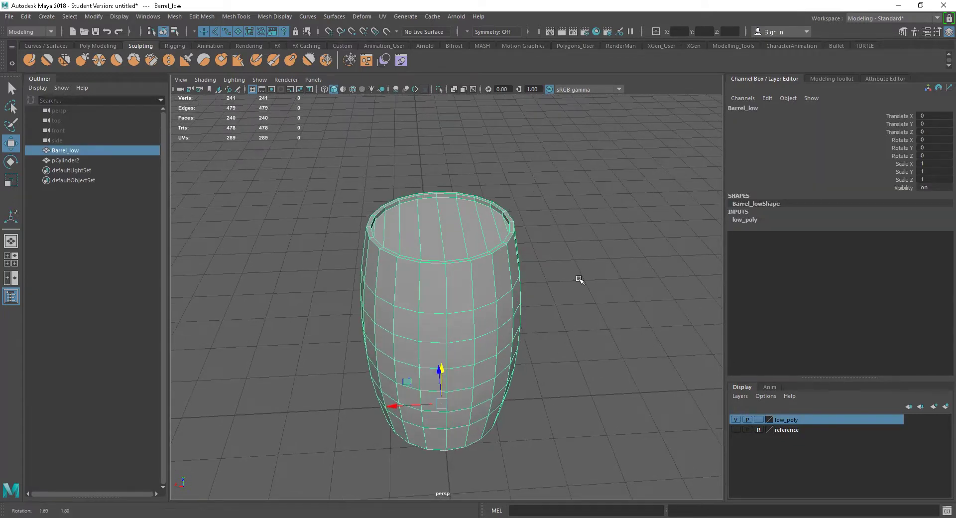
left_click(561, 298)
left_click(493, 331)
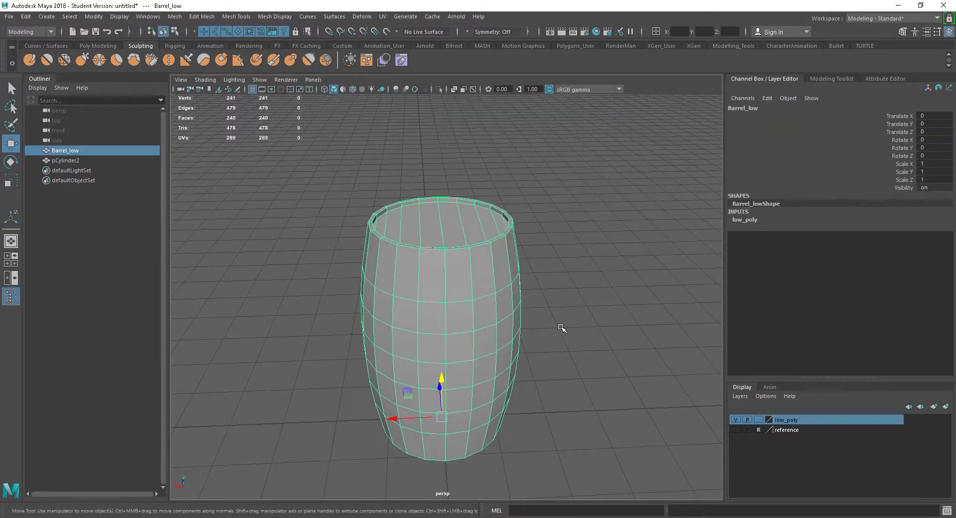
scroll(570, 335, "up", 5)
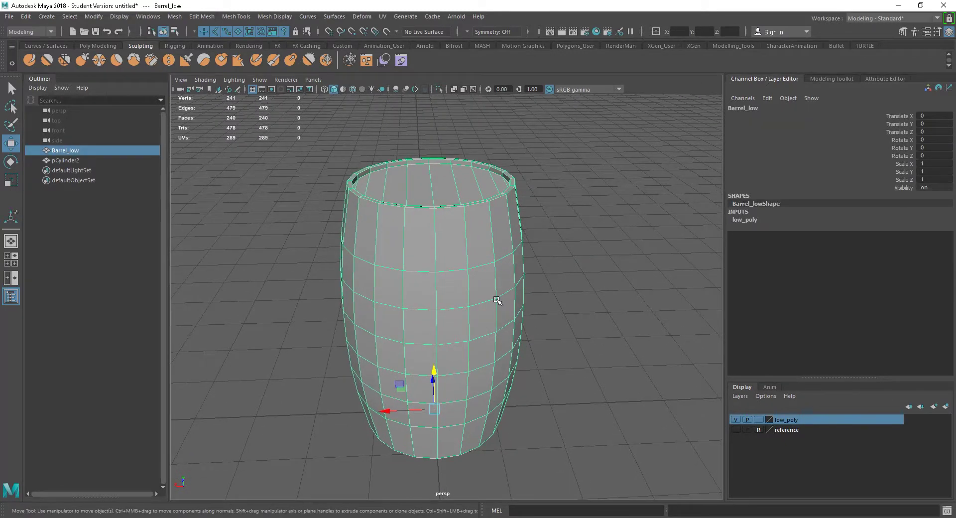
- Save the scene as a Maya ASCII file named Barrel_01 in the Barrel Workflow scenes folder, then deselect the barrel
left_click(9, 19)
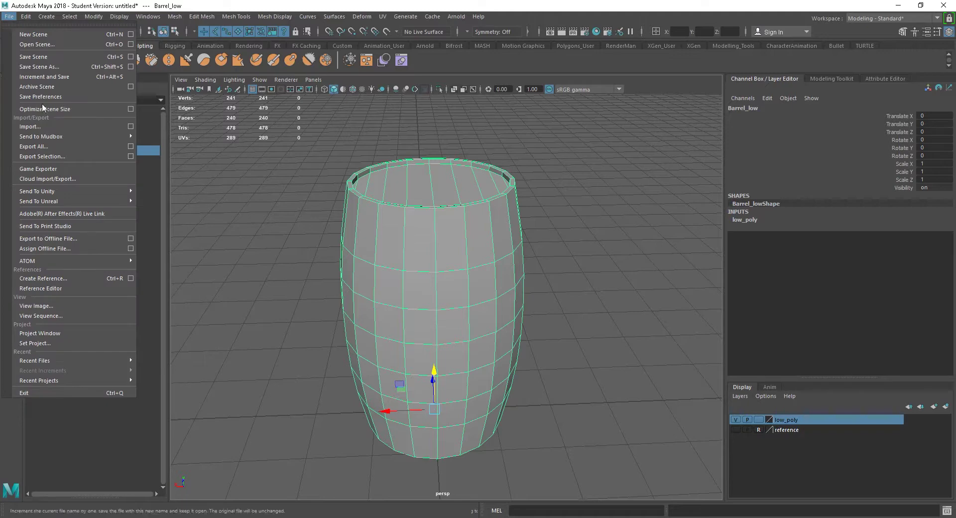
left_click(42, 66)
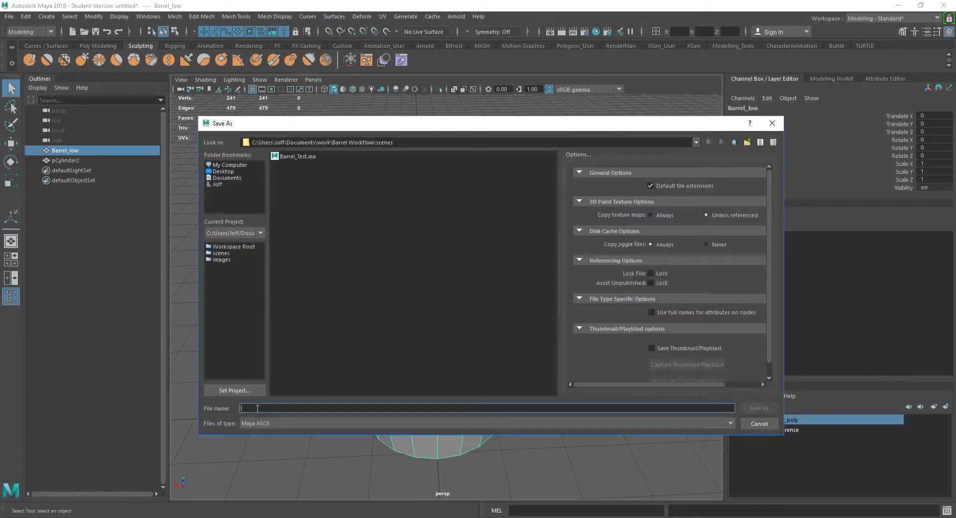
type("Barr")
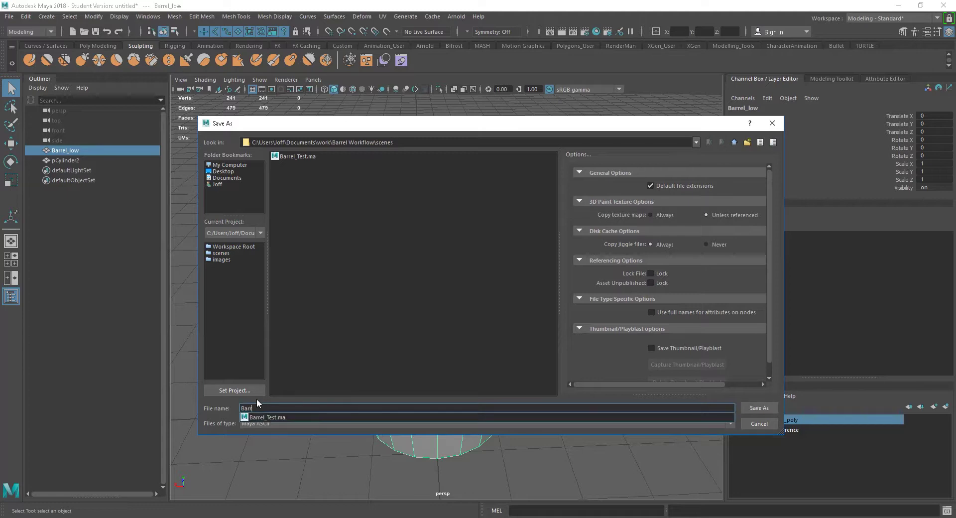
type("el_01")
key("Return")
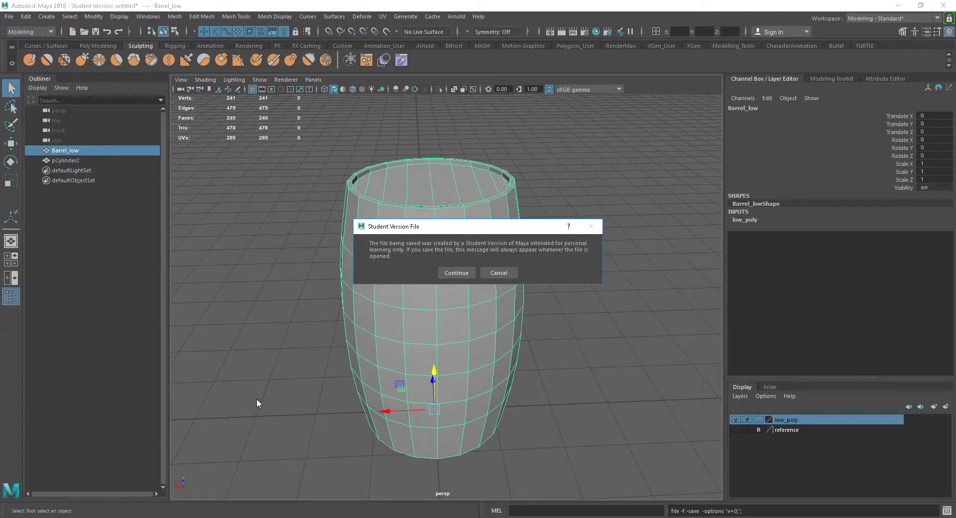
left_click(466, 269)
key("w")
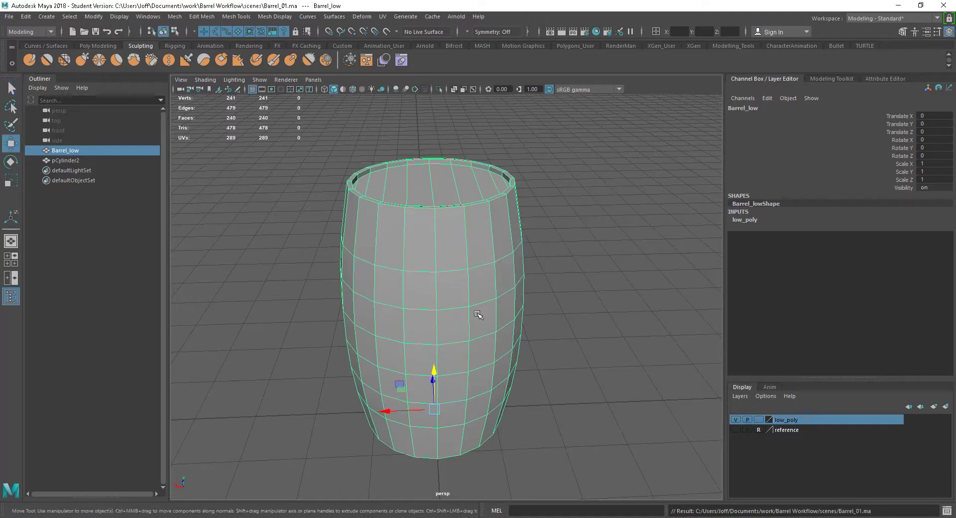
left_click(571, 329)
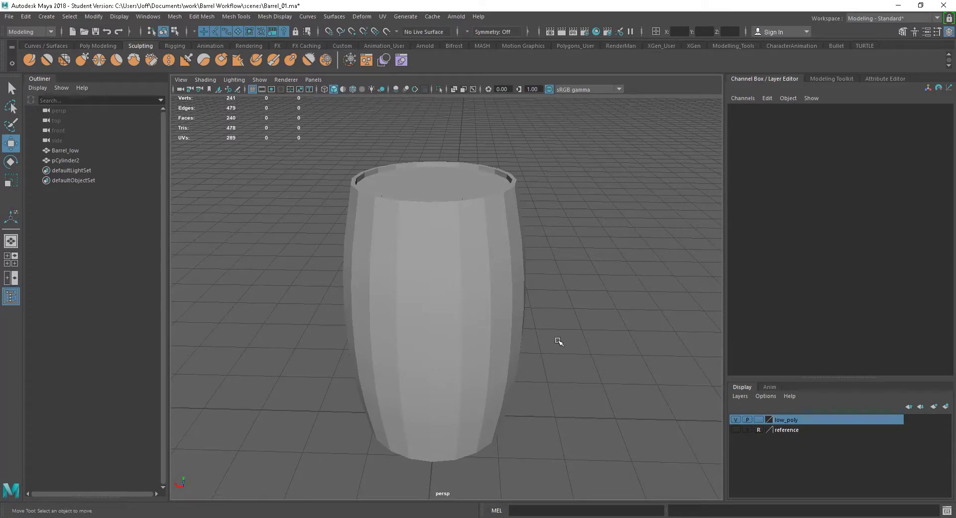